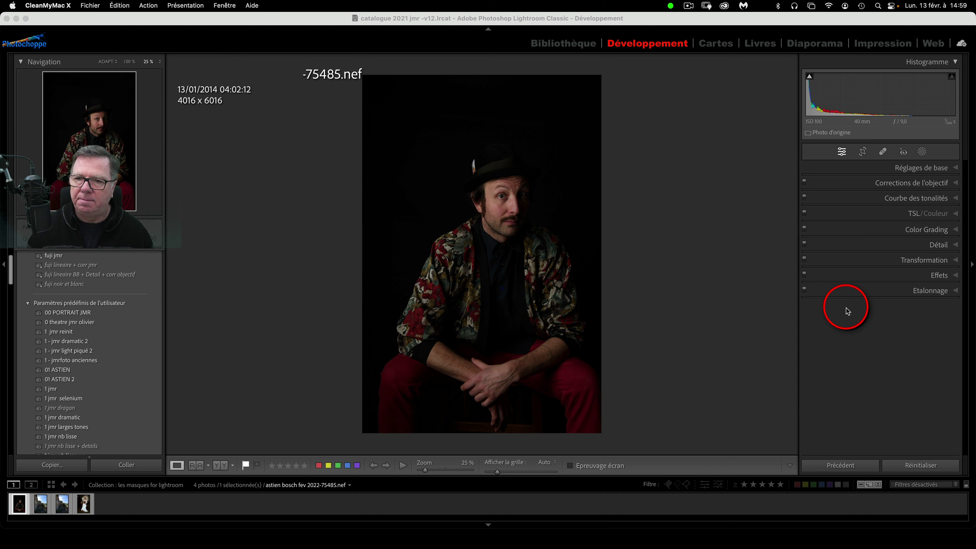
Apply Auto tone to the portrait and refine it to Exposition +1,40, Contraste +14, Hautes lumières −67 and Ombres +60.
{"action": "left_click", "coordinate": [925, 168]}
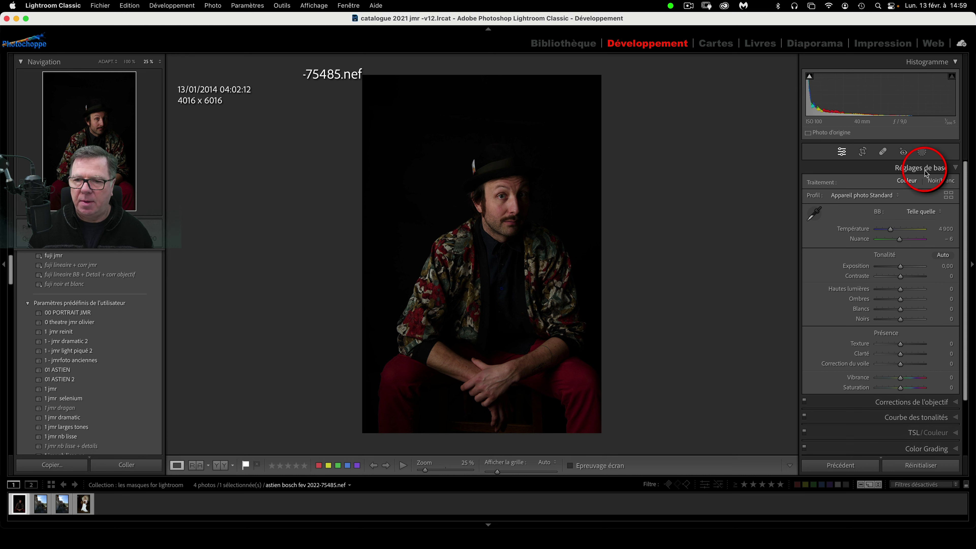
{"action": "left_click", "coordinate": [944, 255]}
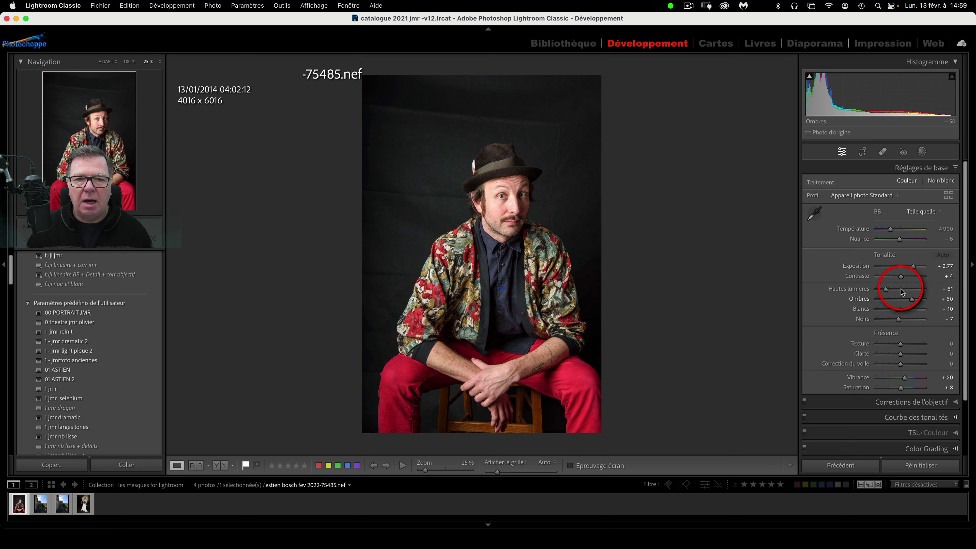
{"action": "left_click_drag", "start_coordinate": [913, 268], "coordinate": [884, 291]}
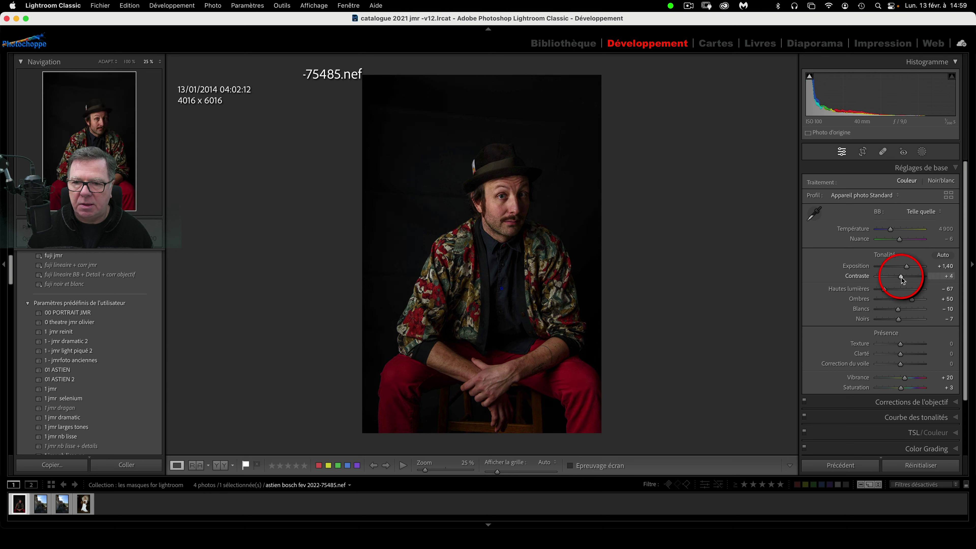
{"action": "left_click_drag", "start_coordinate": [901, 276], "coordinate": [914, 302]}
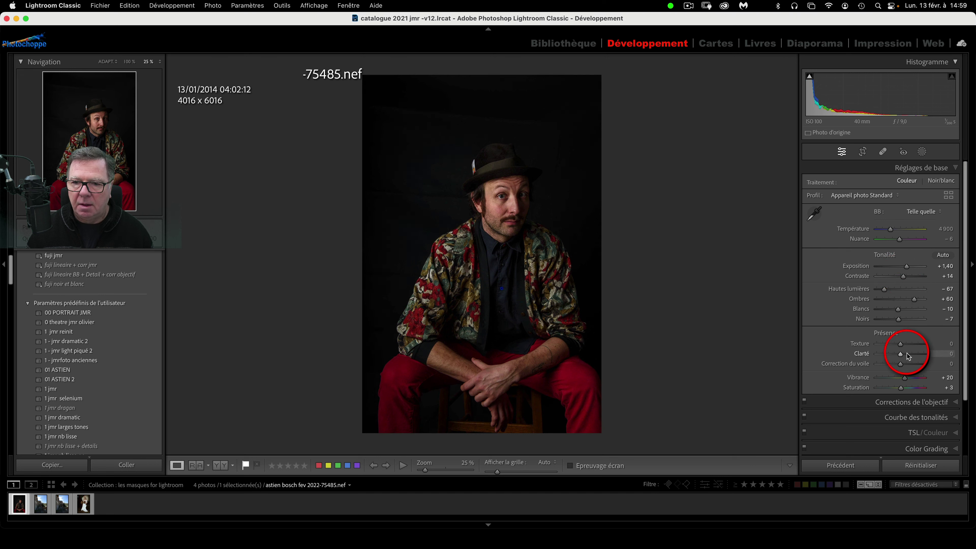
Enable chromatic aberration removal and the lens profile correction for the portrait.
{"action": "scroll", "coordinate": [899, 353], "scroll_direction": "down", "scroll_amount": 1}
{"action": "scroll", "coordinate": [897, 352], "scroll_direction": "down", "scroll_amount": 5}
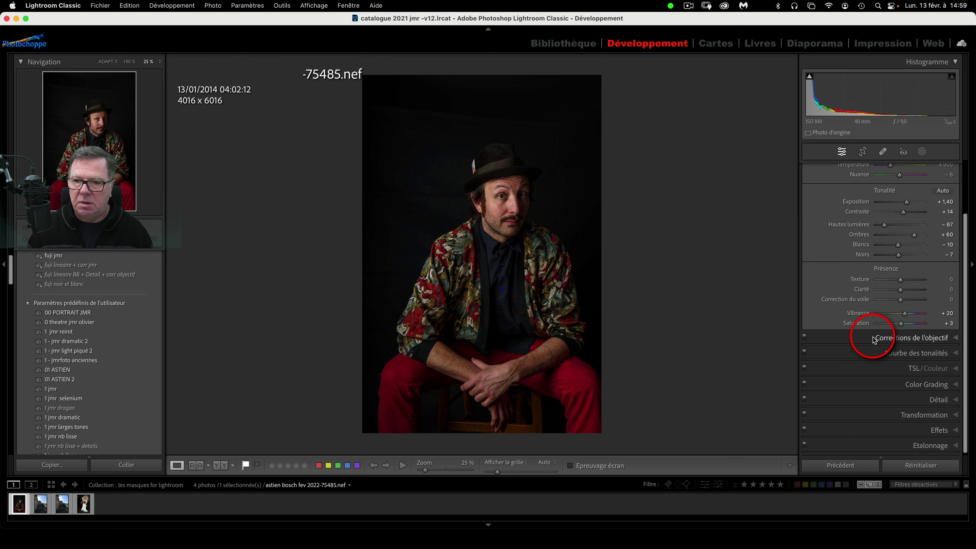
{"action": "left_click", "coordinate": [874, 339]}
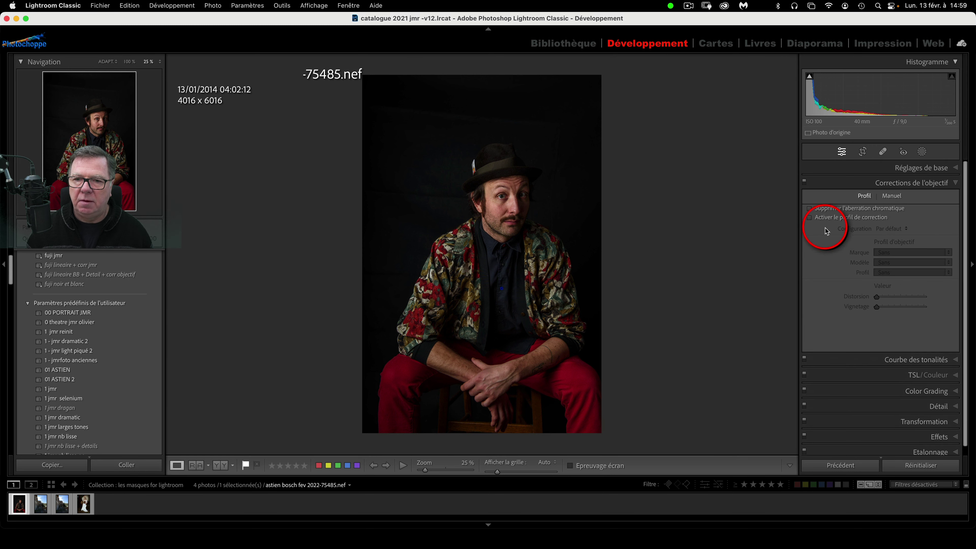
{"action": "left_click", "coordinate": [809, 209]}
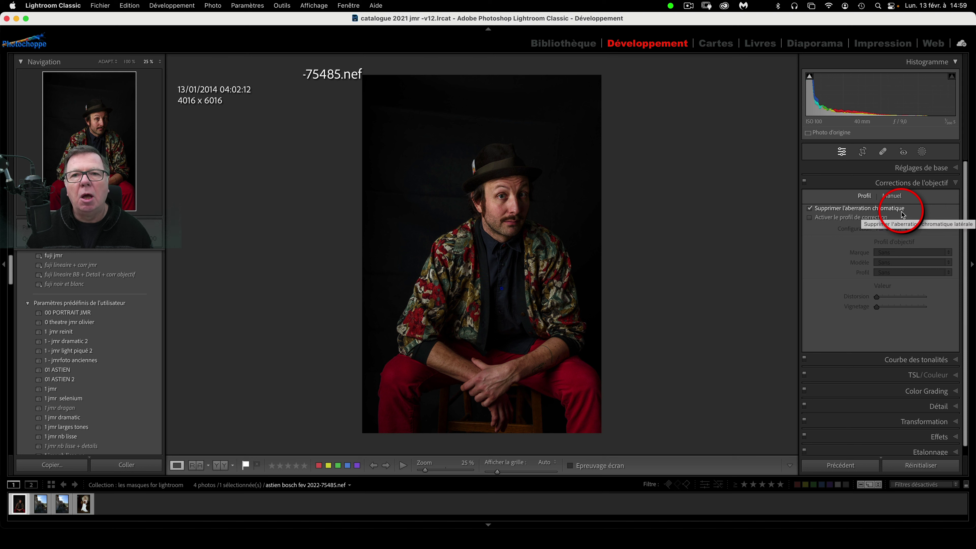
{"action": "left_click", "coordinate": [809, 218]}
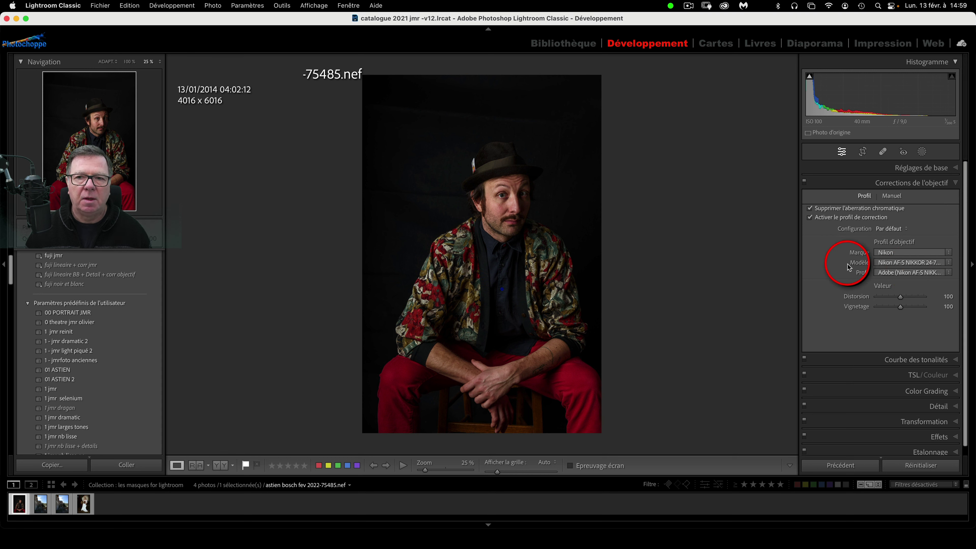
{"action": "left_click", "coordinate": [956, 184]}
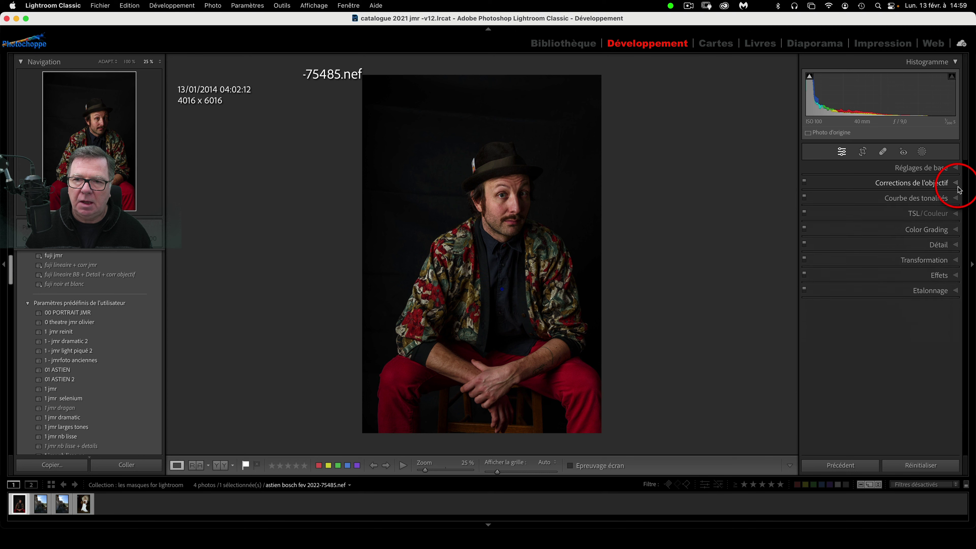
Create a subject mask and set its Exposition to 0,35, Hautes lumières to −31 and Ombres to 46.
{"action": "left_click", "coordinate": [922, 151]}
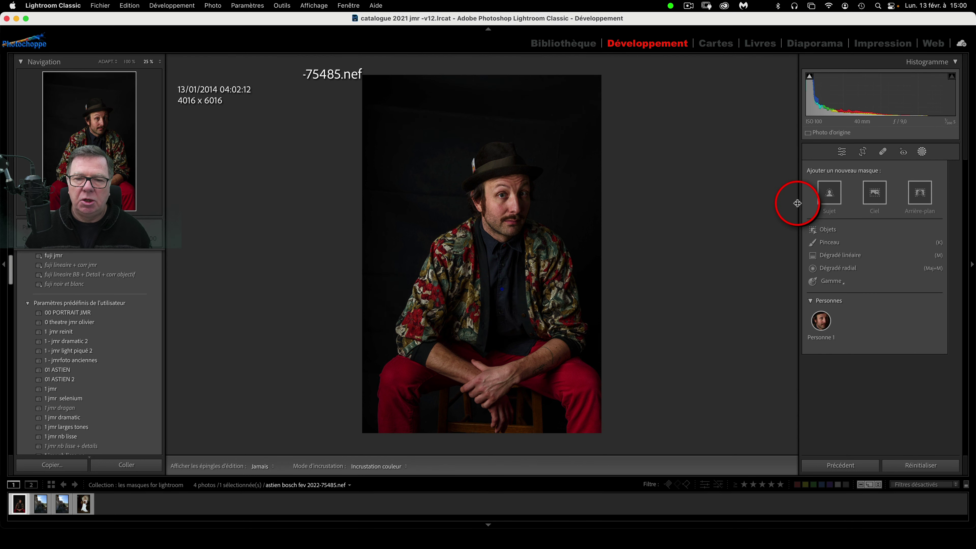
{"action": "left_click", "coordinate": [830, 194]}
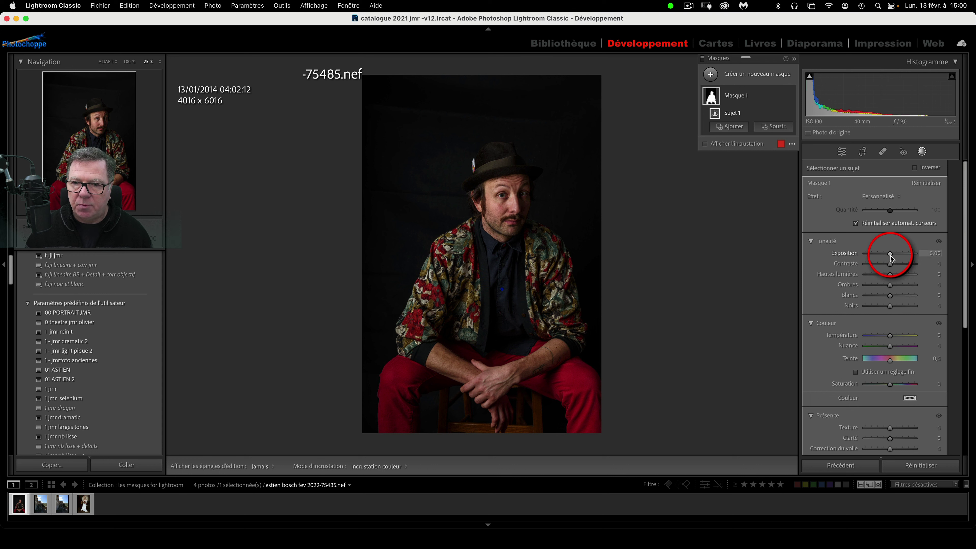
{"action": "mouse_move", "coordinate": [890, 253]}
{"action": "left_mouse_down"}
{"action": "mouse_move", "coordinate": [873, 277]}
{"action": "mouse_move", "coordinate": [892, 253]}
{"action": "left_mouse_up"}
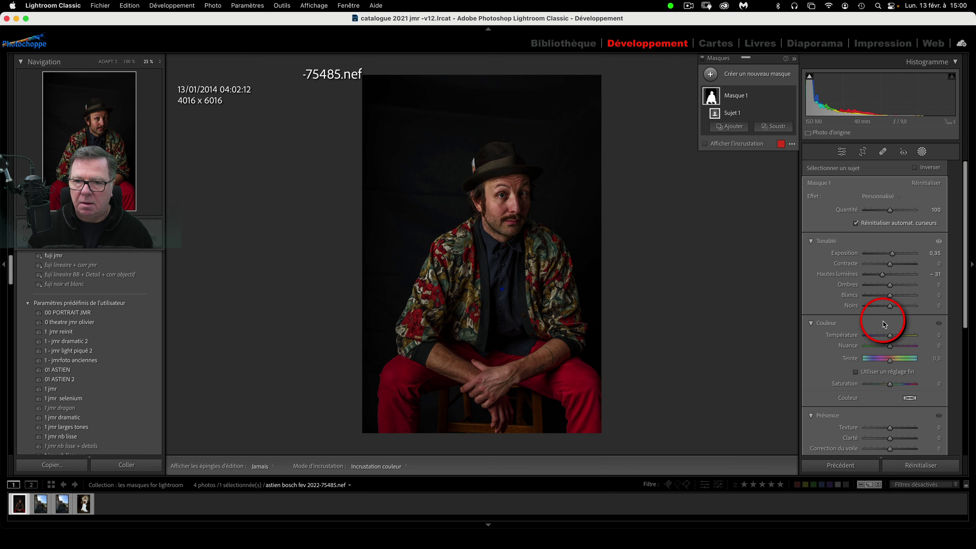
{"action": "left_click", "coordinate": [902, 285]}
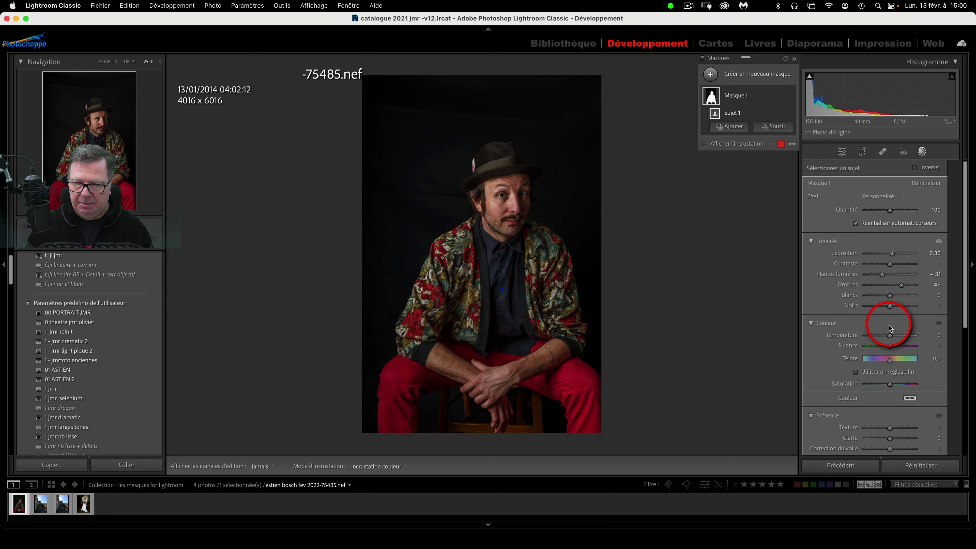
{"action": "scroll", "coordinate": [874, 381], "scroll_direction": "down", "scroll_amount": 5}
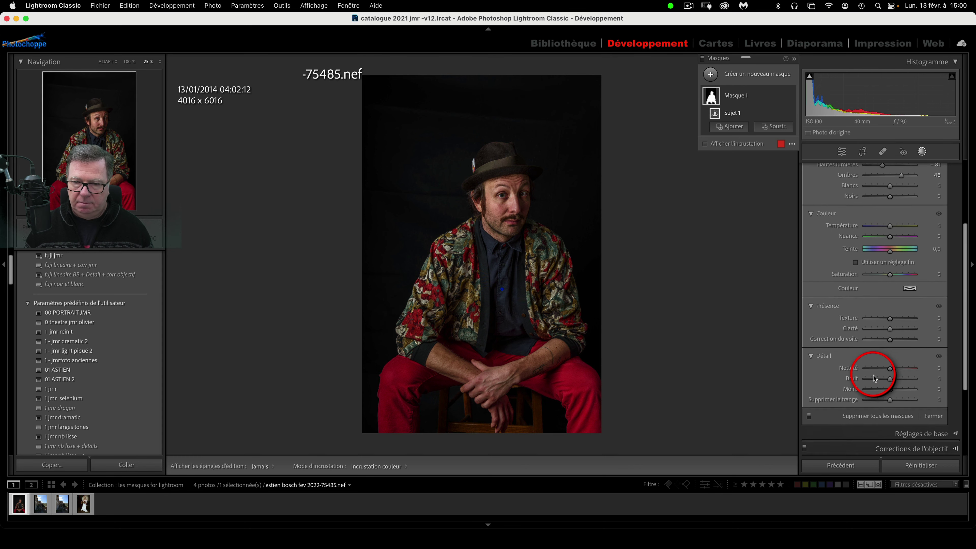
{"action": "scroll", "coordinate": [874, 379], "scroll_direction": "up", "scroll_amount": 5}
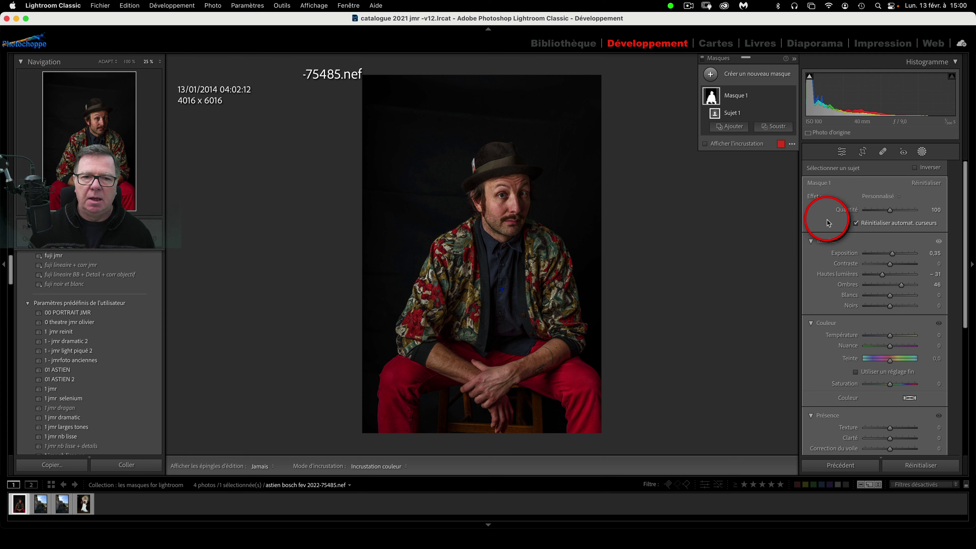
{"action": "mouse_move", "coordinate": [769, 99]}
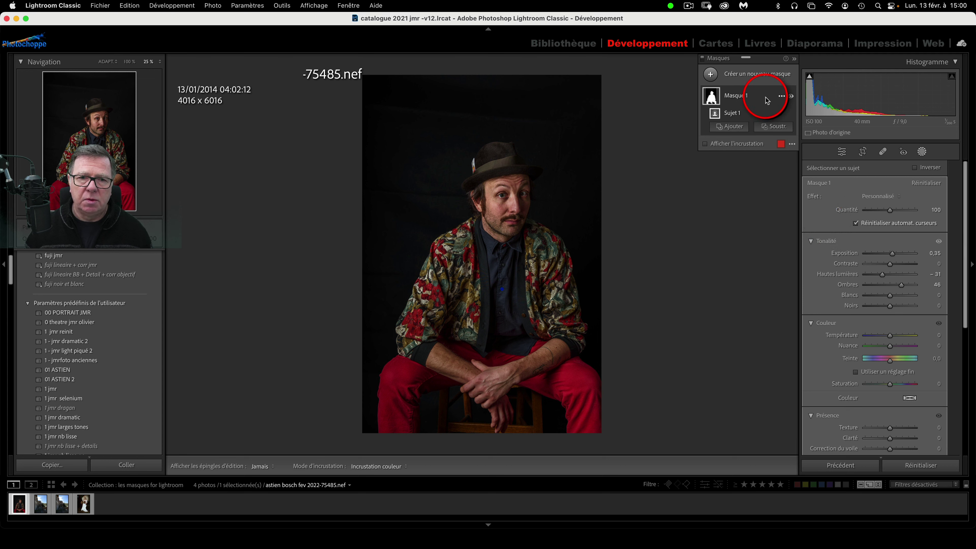
{"action": "left_click", "coordinate": [781, 96]}
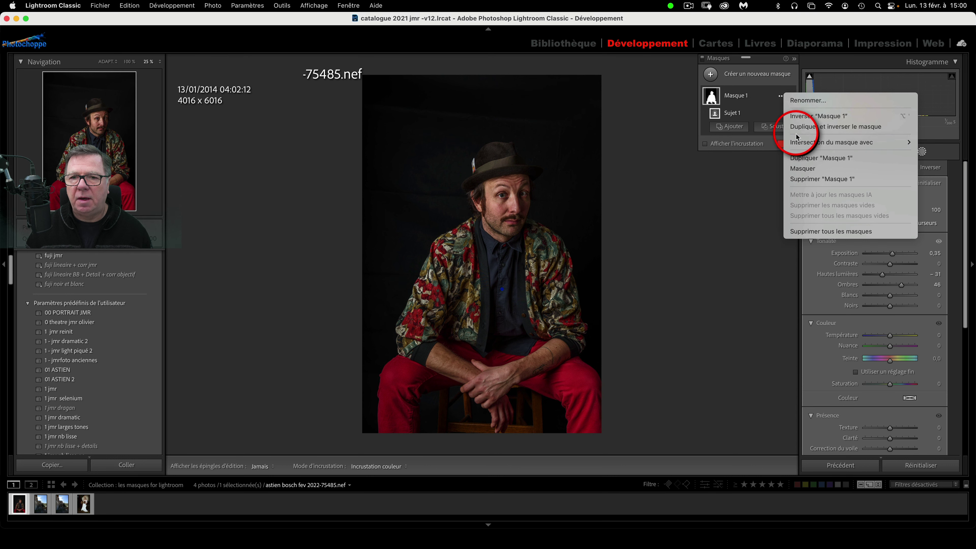
{"action": "left_click", "coordinate": [752, 98]}
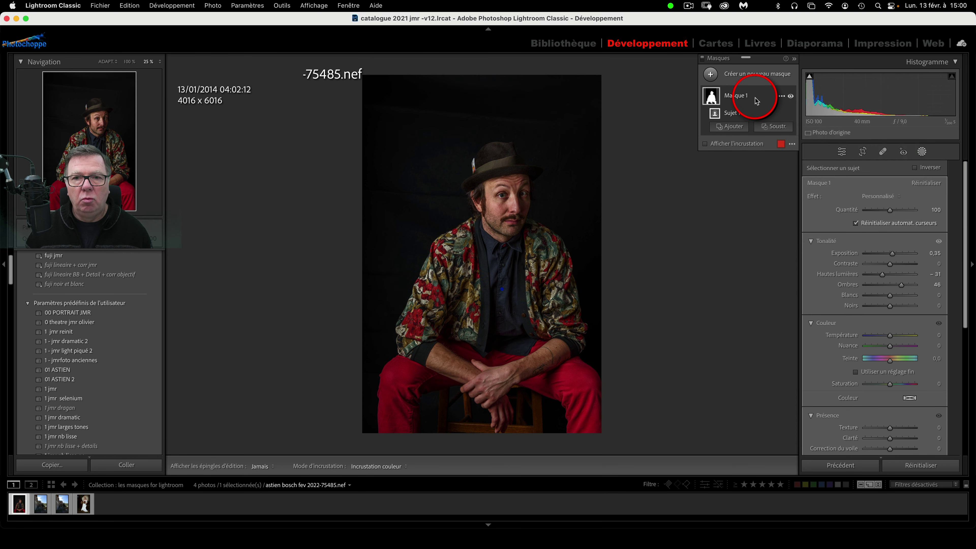
Create a new mask selecting the background and brighten it to an Exposition of 1,33.
{"action": "left_click", "coordinate": [711, 75]}
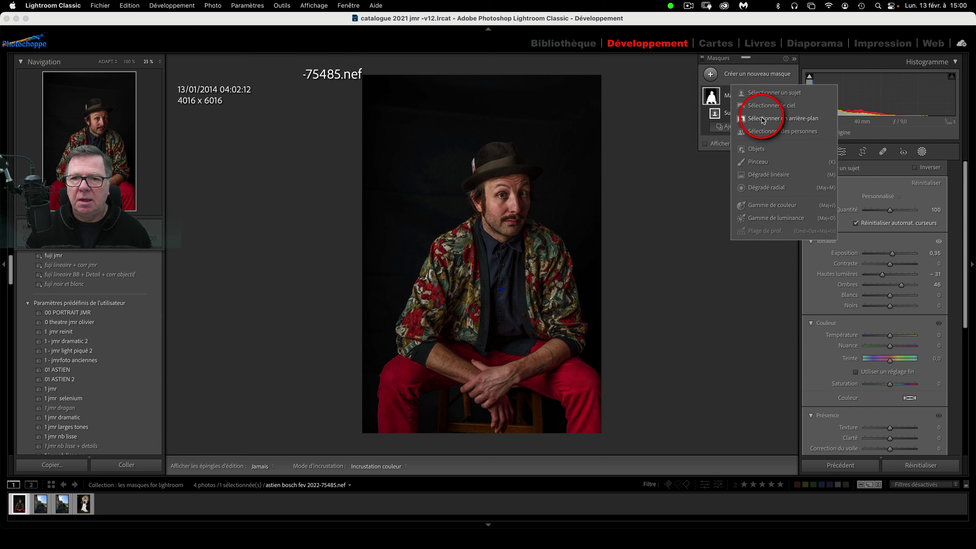
{"action": "left_click", "coordinate": [770, 123]}
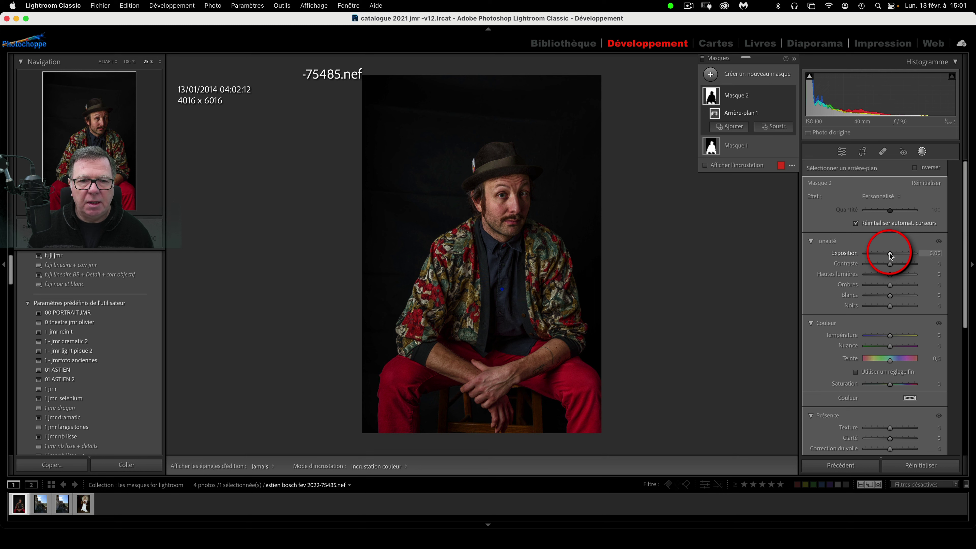
{"action": "left_click_drag", "start_coordinate": [890, 256], "coordinate": [903, 256]}
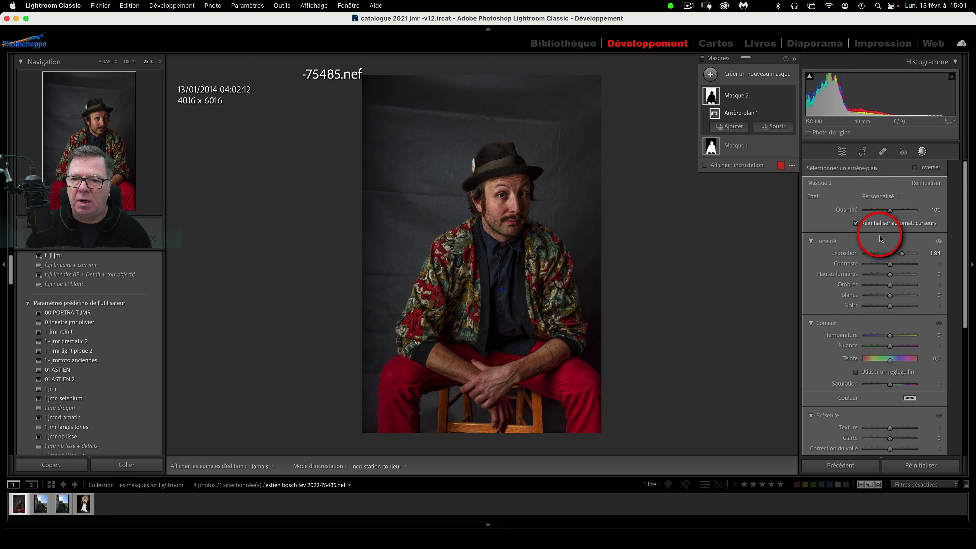
{"action": "left_click_drag", "start_coordinate": [890, 257], "coordinate": [899, 256]}
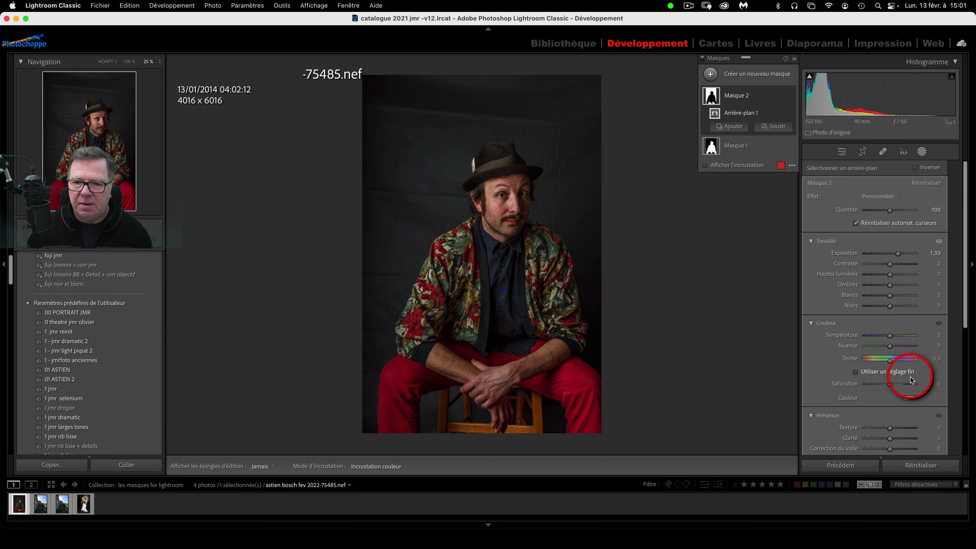
Tint the background mask blue with a hue of 224° and a saturation of 61 %.
{"action": "scroll", "coordinate": [912, 378], "scroll_direction": "down", "scroll_amount": 1}
{"action": "scroll", "coordinate": [911, 379], "scroll_direction": "down", "scroll_amount": 3}
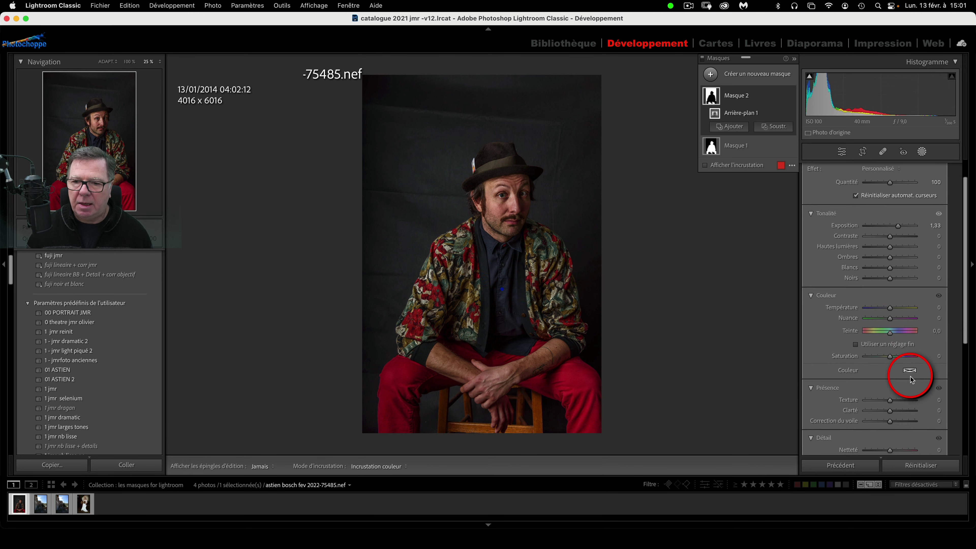
{"action": "scroll", "coordinate": [879, 374], "scroll_direction": "down", "scroll_amount": 3}
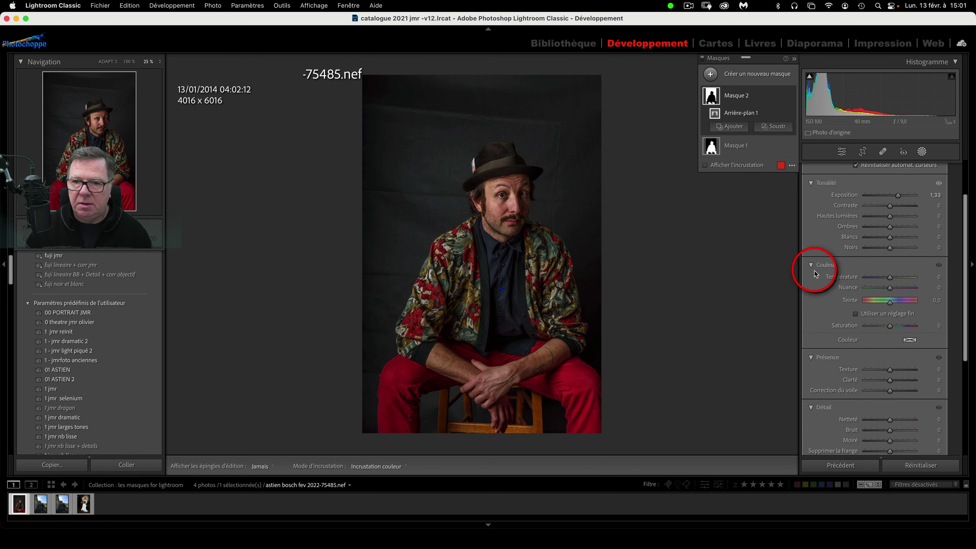
{"action": "left_click", "coordinate": [910, 340]}
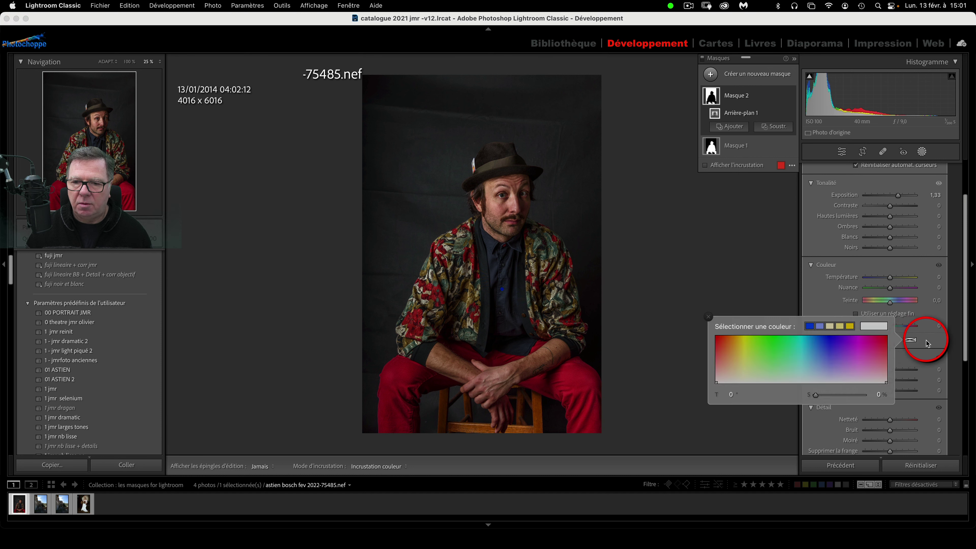
{"action": "left_click", "coordinate": [820, 353]}
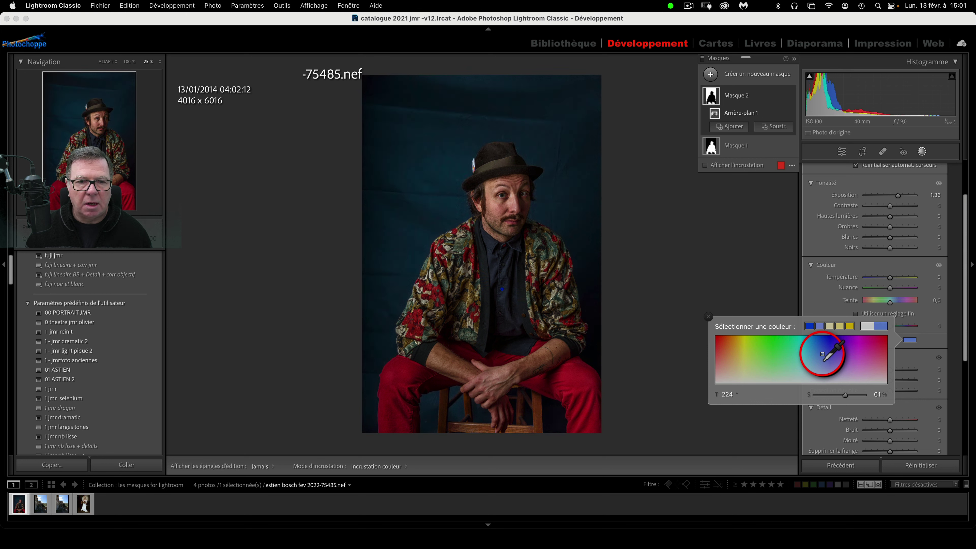
{"action": "left_click", "coordinate": [936, 338]}
Darken the blue-tinted background by setting the mask's Exposition to 0,40.
{"action": "scroll", "coordinate": [864, 231], "scroll_direction": "up", "scroll_amount": 3}
{"action": "mouse_move", "coordinate": [897, 253]}
{"action": "left_mouse_down"}
{"action": "mouse_move", "coordinate": [881, 254]}
{"action": "mouse_move", "coordinate": [894, 255]}
{"action": "left_mouse_up"}
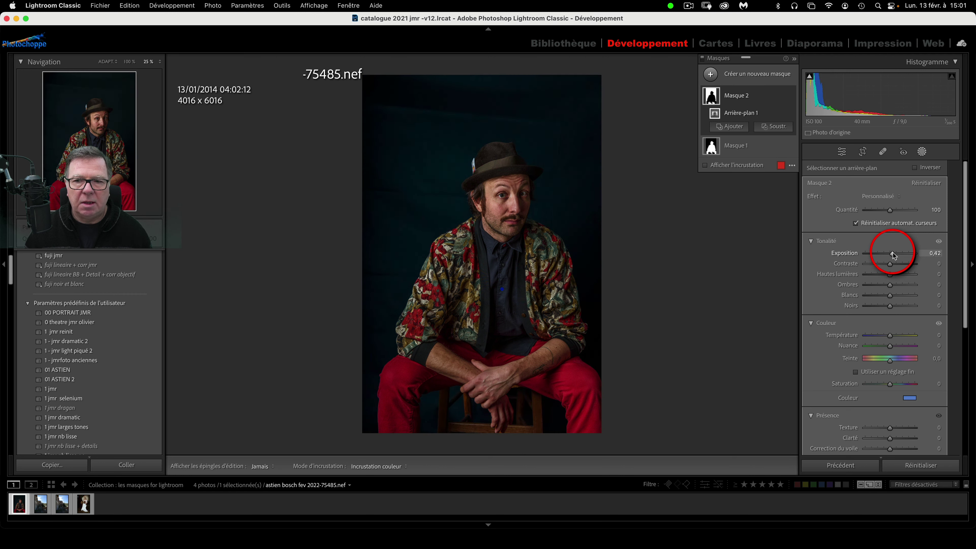
{"action": "left_click_drag", "start_coordinate": [894, 256], "coordinate": [893, 256]}
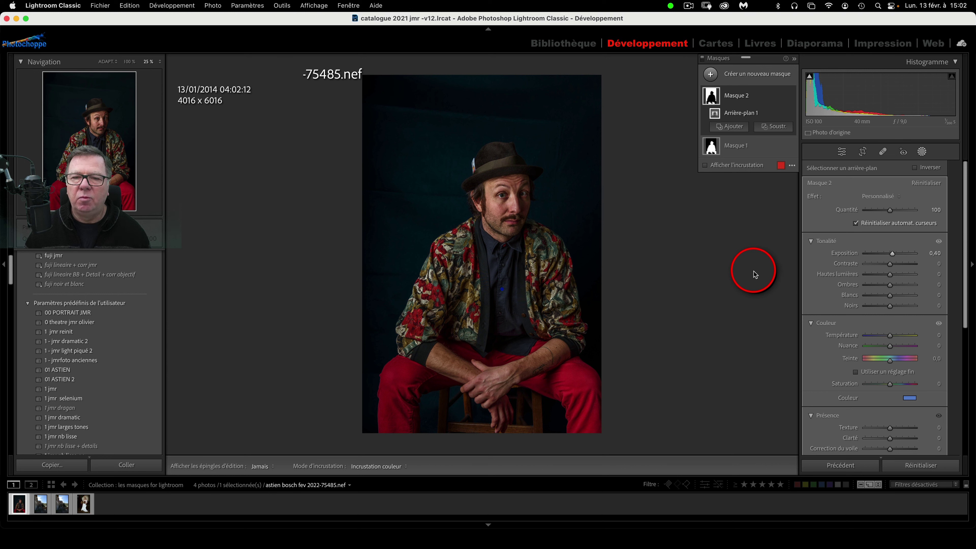
Create five separate masks of the man for Peau du visage, Peau du corps, Sclère de l'œil, Iris et pupille and Lèvres.
{"action": "left_click", "coordinate": [710, 75]}
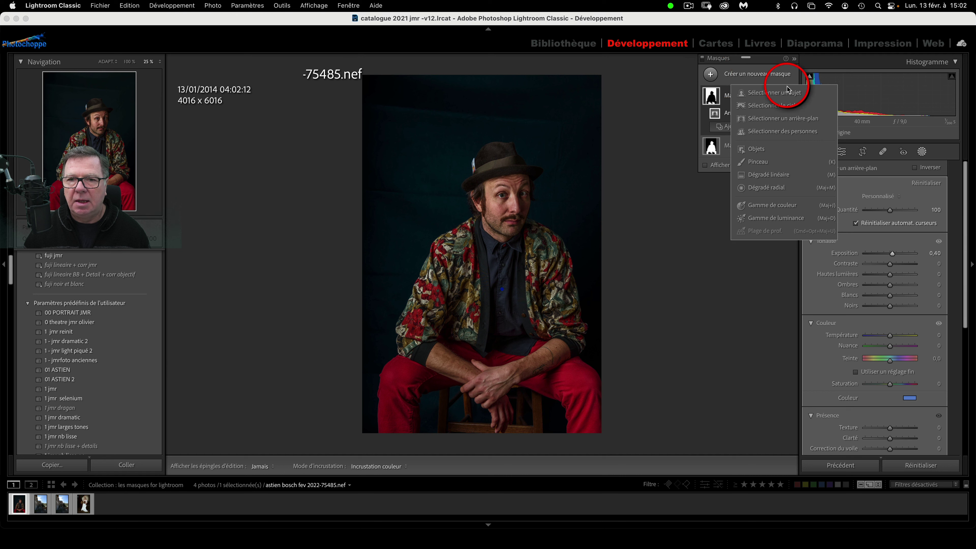
{"action": "left_click", "coordinate": [806, 132]}
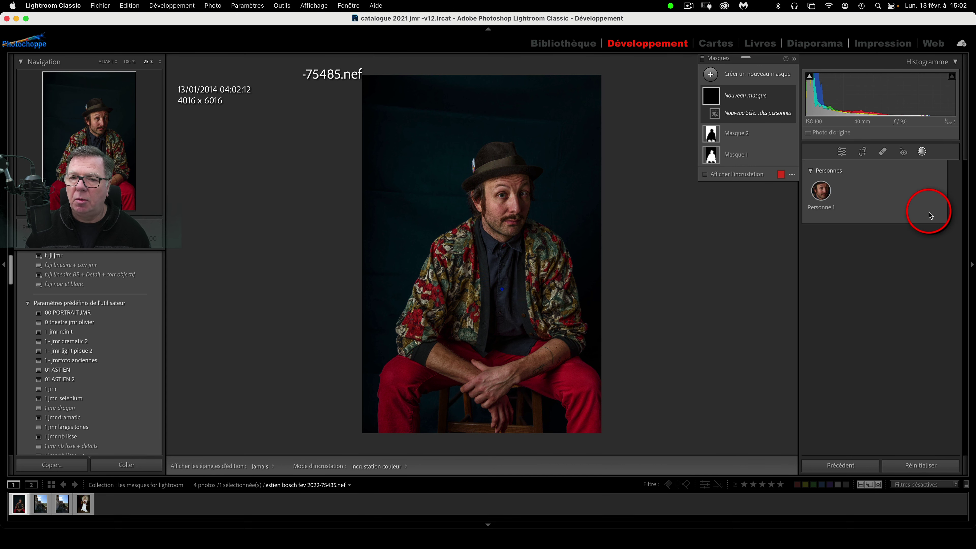
{"action": "left_click", "coordinate": [828, 200]}
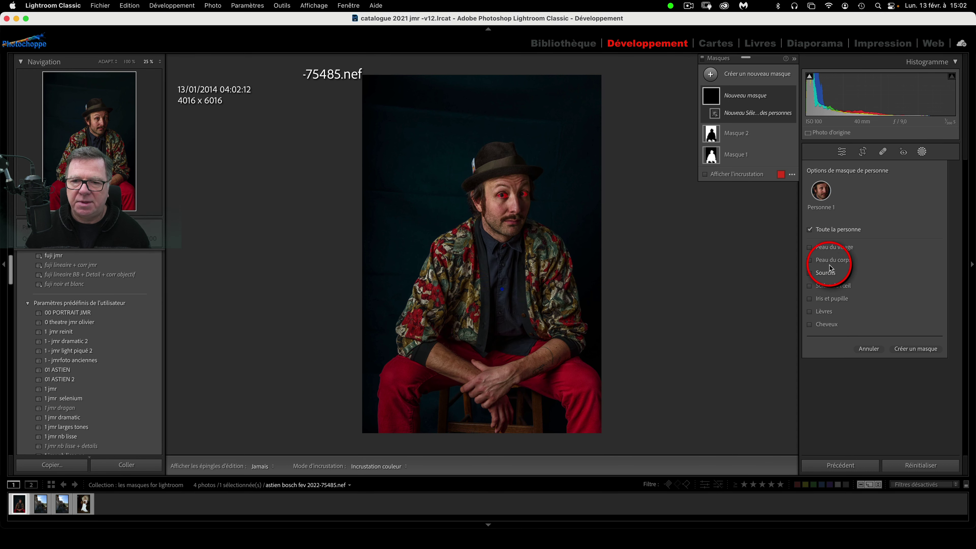
{"action": "left_click", "coordinate": [810, 230]}
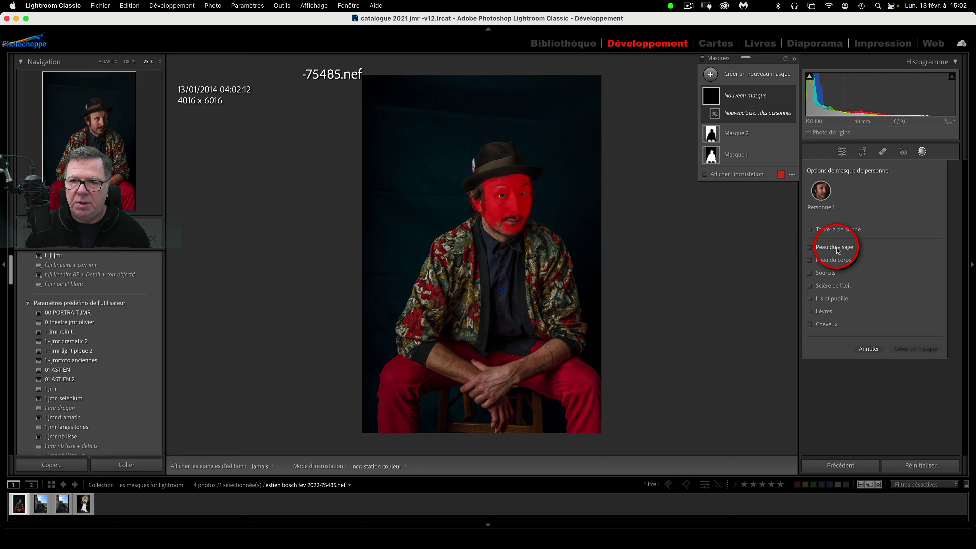
{"action": "left_click", "coordinate": [812, 247]}
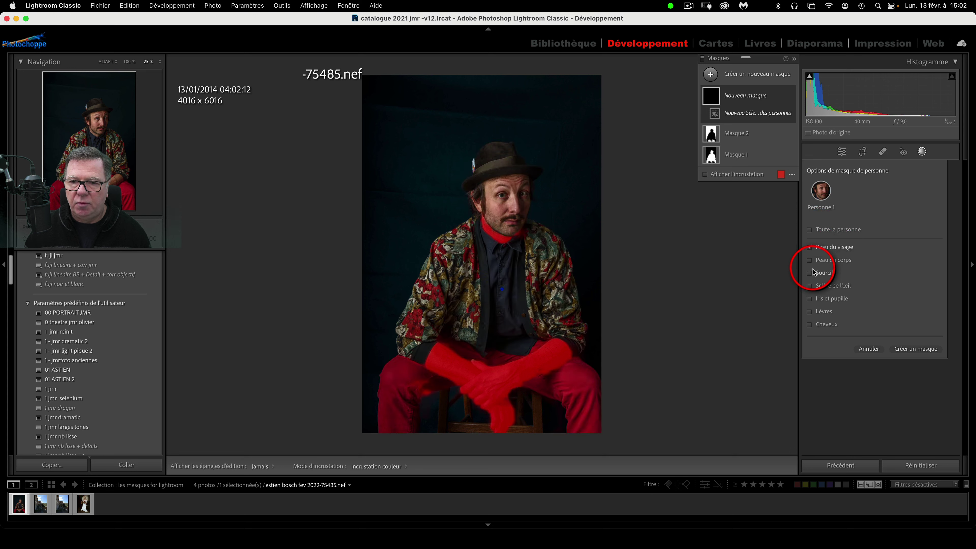
{"action": "left_click", "coordinate": [810, 260]}
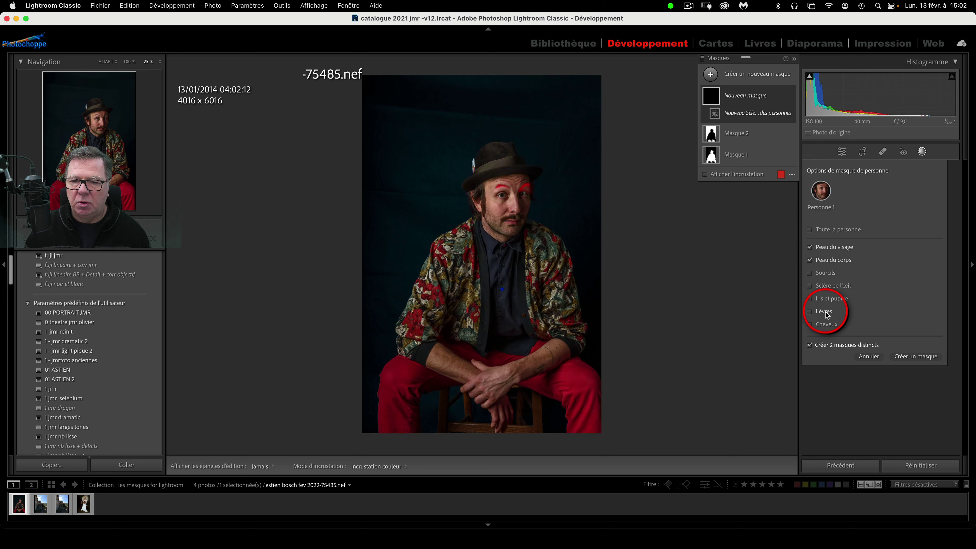
{"action": "left_click", "coordinate": [809, 286]}
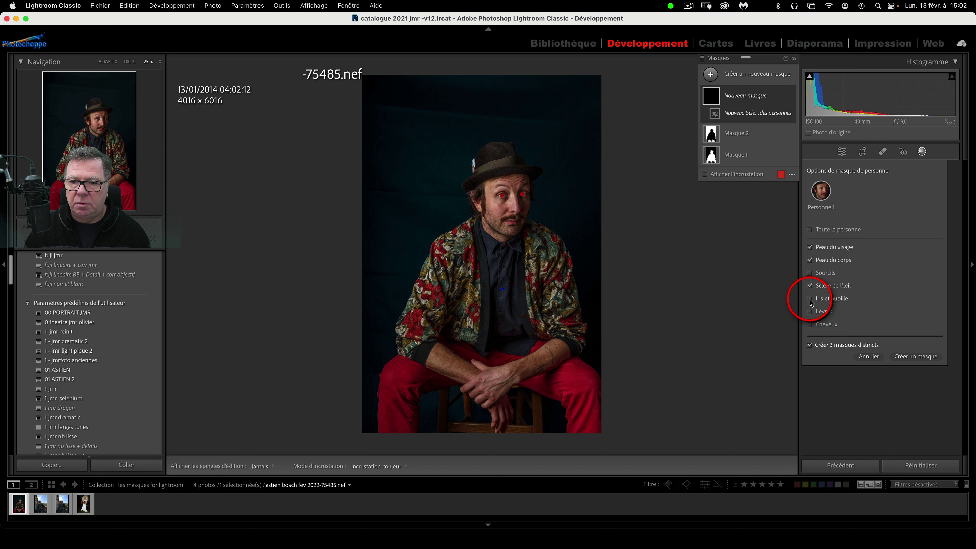
{"action": "left_click", "coordinate": [810, 299]}
{"action": "left_click", "coordinate": [810, 311]}
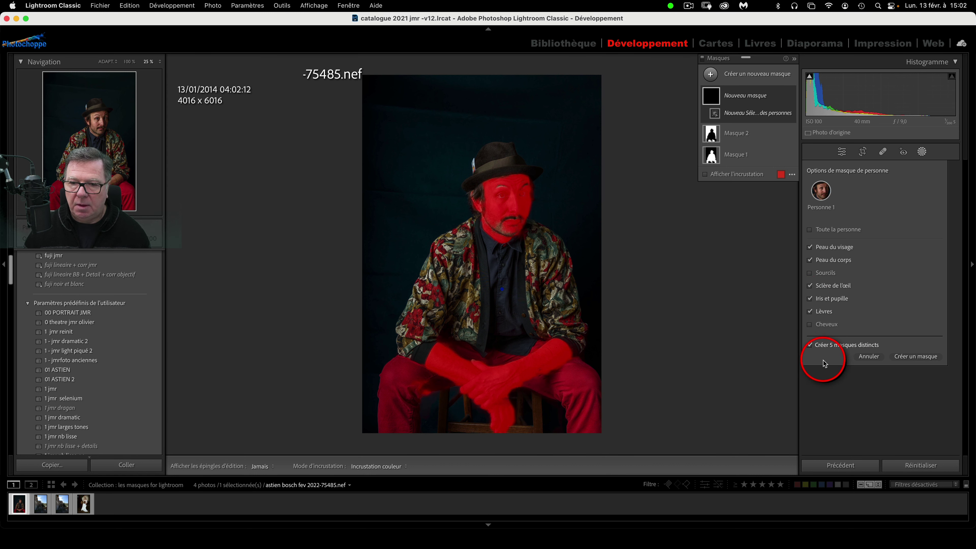
{"action": "left_click", "coordinate": [811, 345]}
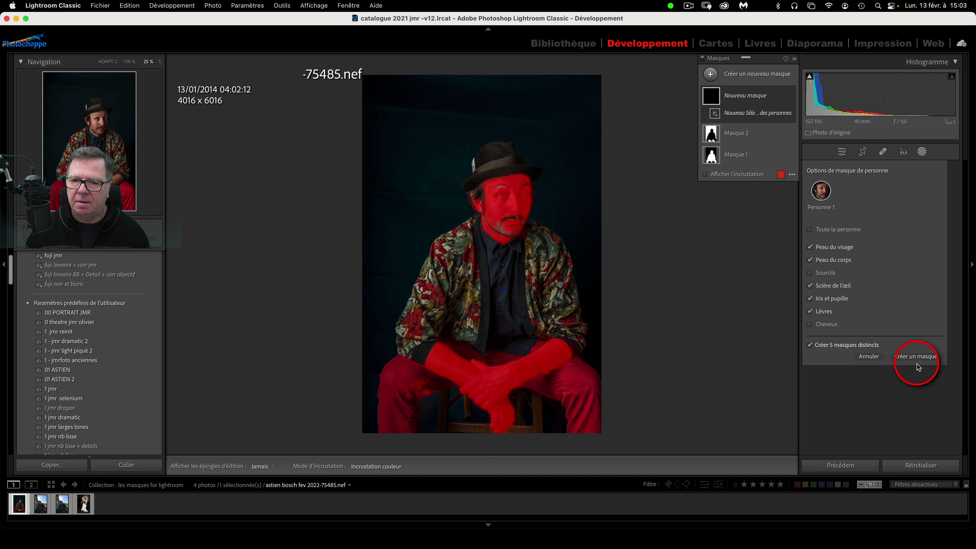
{"action": "left_click", "coordinate": [911, 356]}
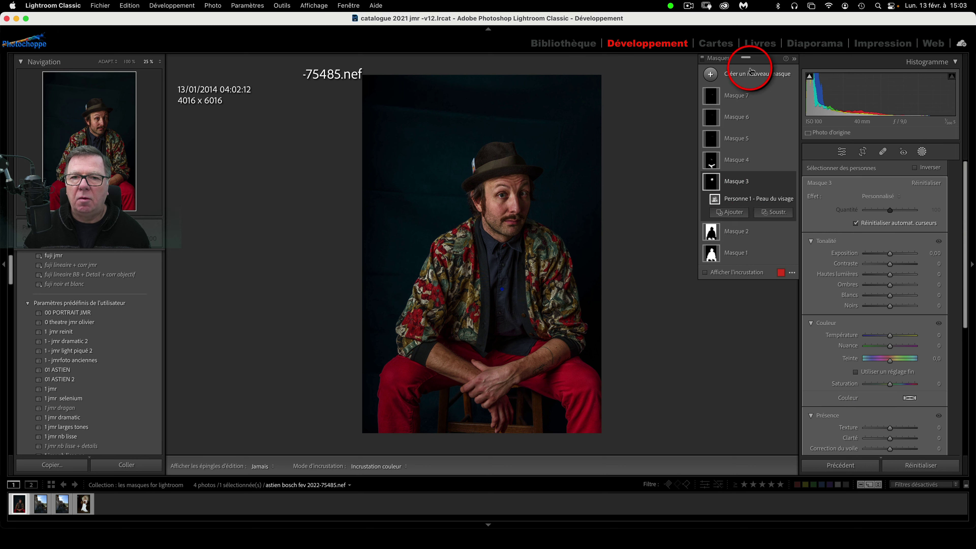
Dock the mask list above the mask adjustments, and return it to floating beside the photo.
{"action": "left_click_drag", "start_coordinate": [759, 60], "coordinate": [838, 163]}
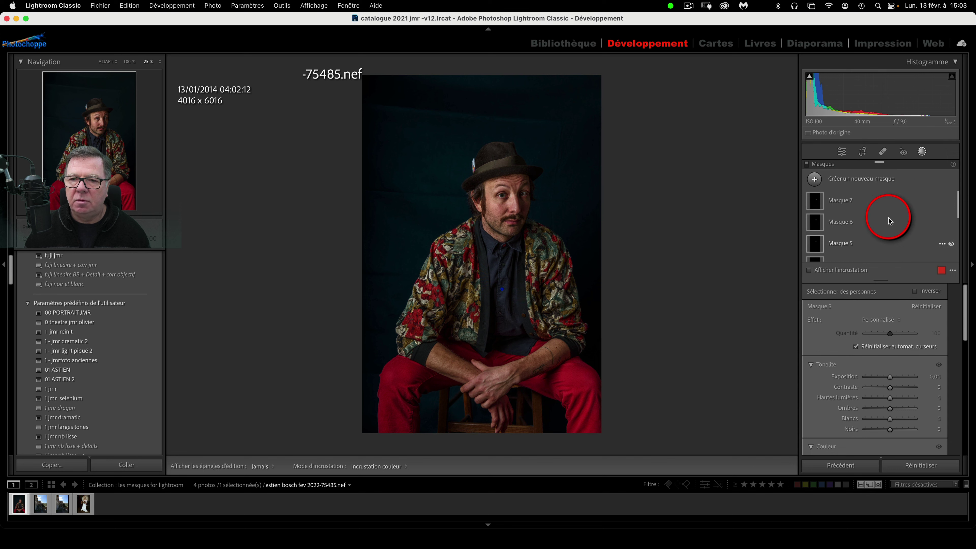
{"action": "left_click_drag", "start_coordinate": [901, 166], "coordinate": [744, 63]}
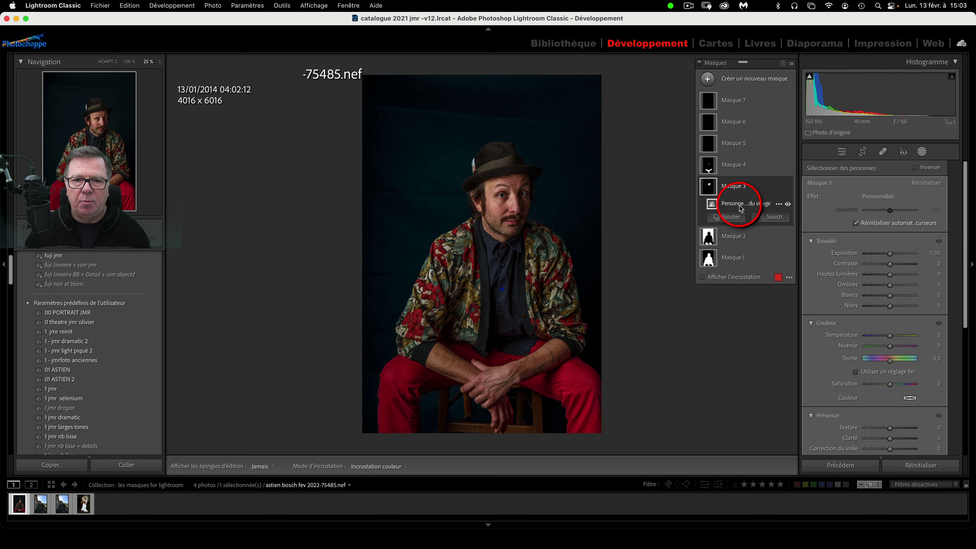
Show the face-skin mask's overlay in Blanc sur noir mode to inspect the selection, and hide the overlay again.
{"action": "left_click", "coordinate": [701, 277]}
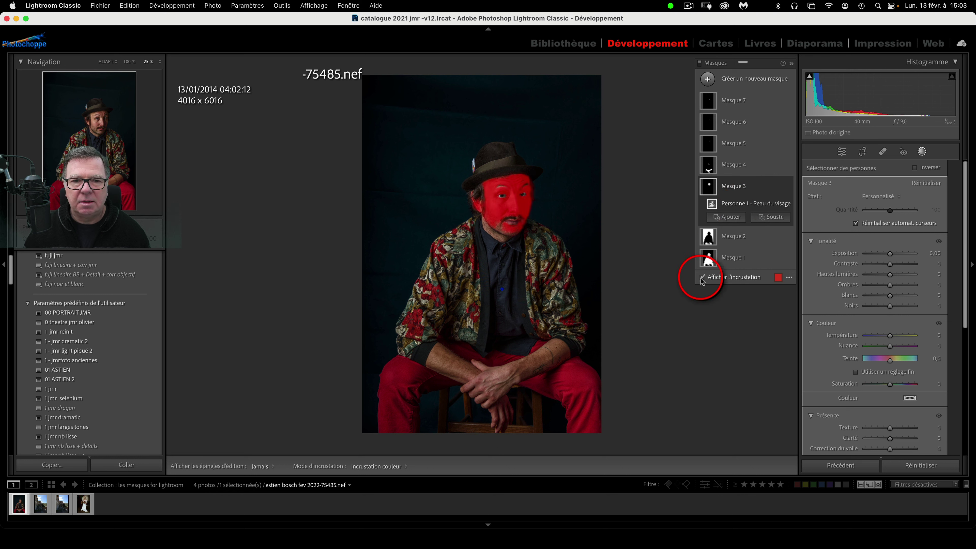
{"action": "left_click", "coordinate": [702, 278]}
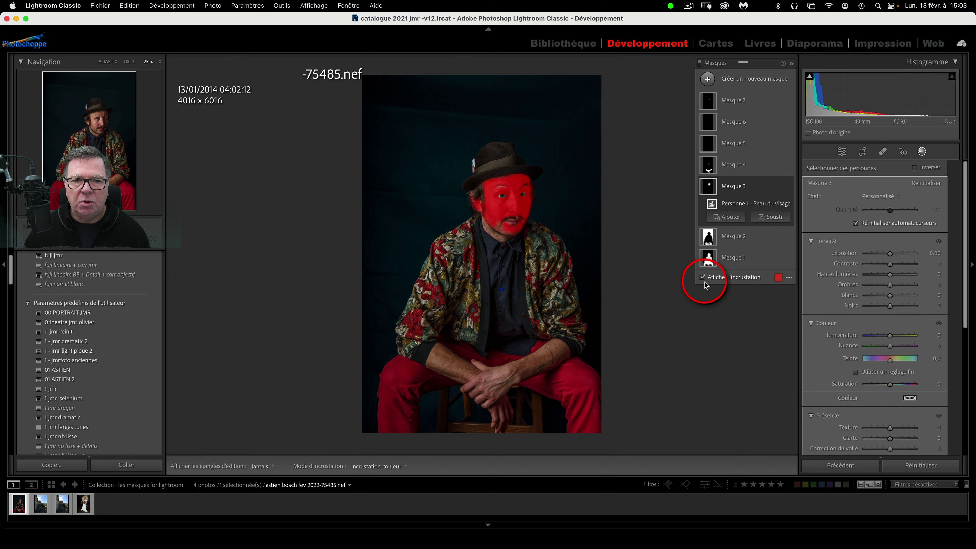
{"action": "left_click", "coordinate": [790, 279]}
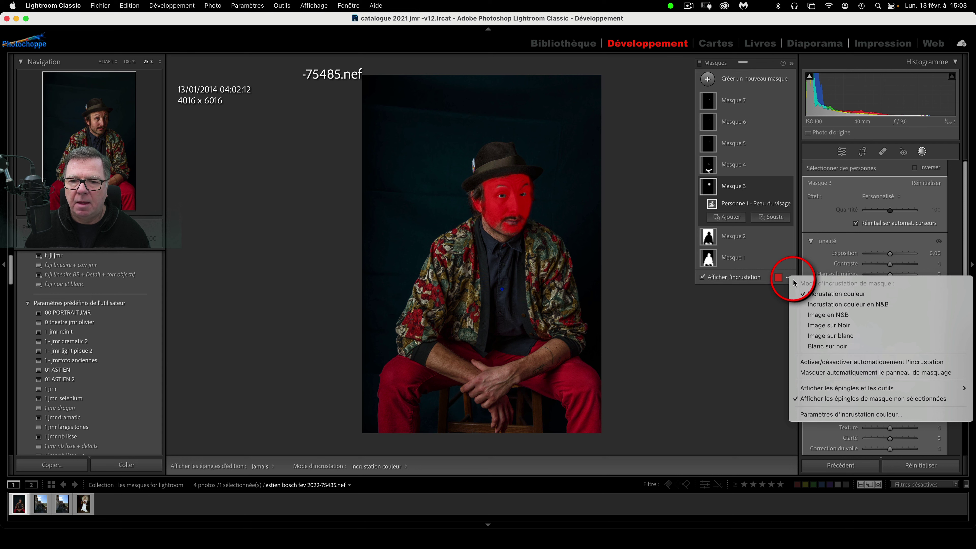
{"action": "left_click", "coordinate": [855, 348]}
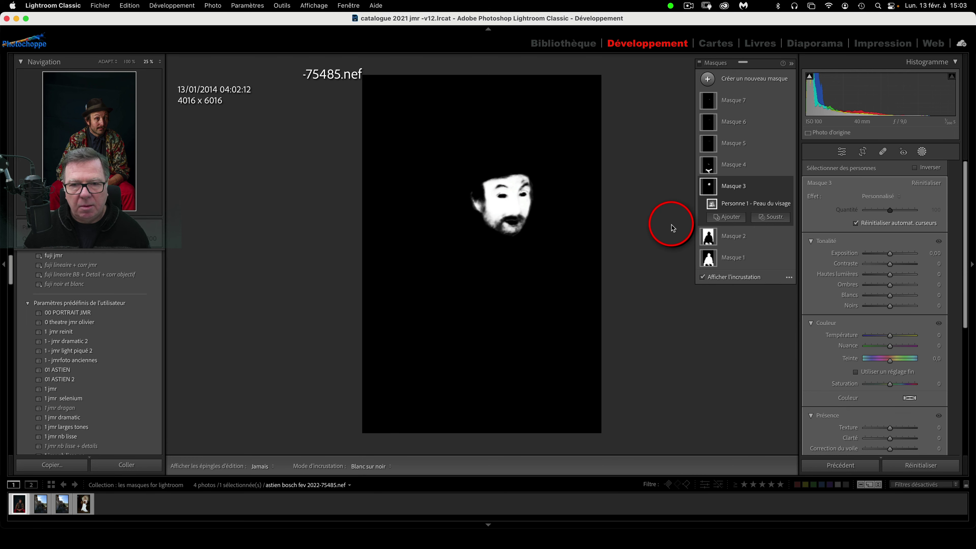
{"action": "left_click", "coordinate": [789, 279]}
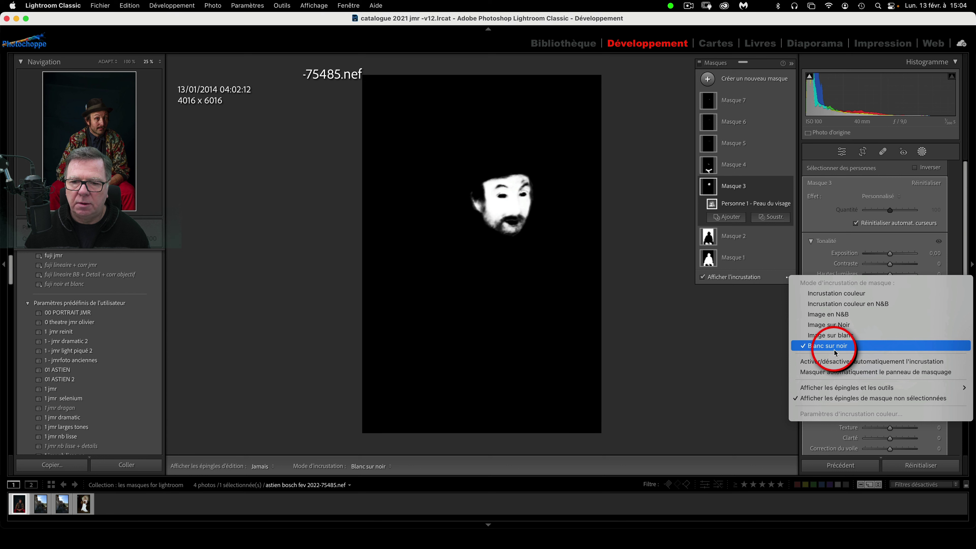
{"action": "left_click", "coordinate": [762, 323]}
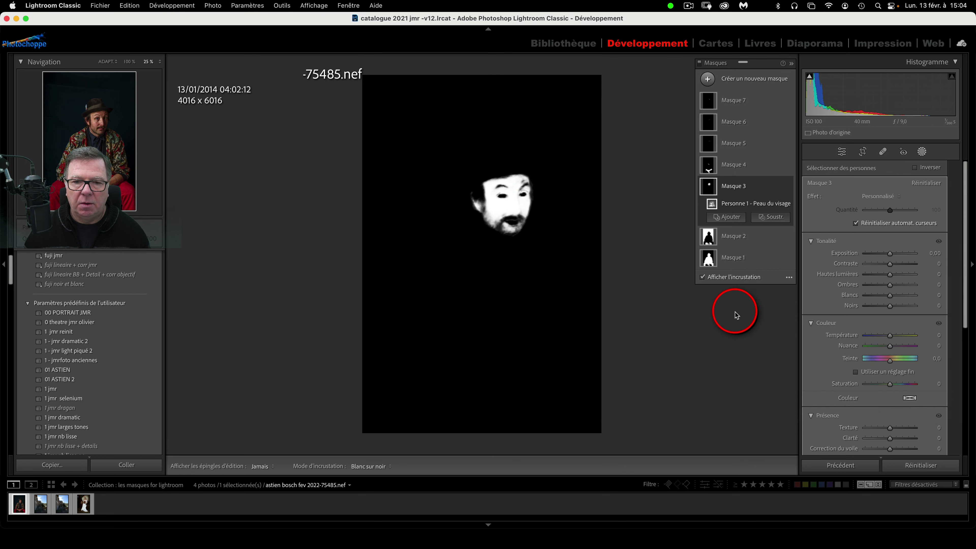
{"action": "left_click", "coordinate": [702, 277]}
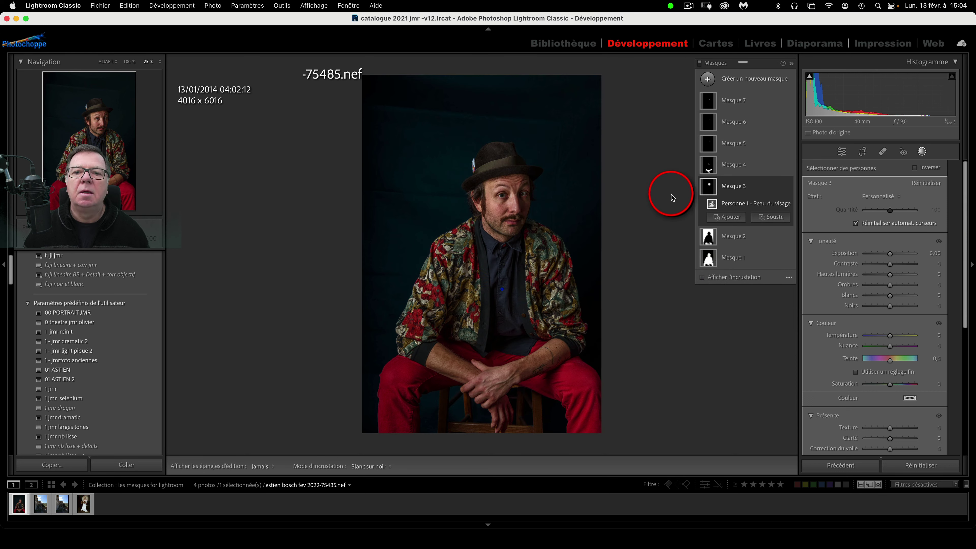
Brighten the man's face skin by setting its mask's Exposition to 0,14.
{"action": "mouse_move", "coordinate": [705, 191]}
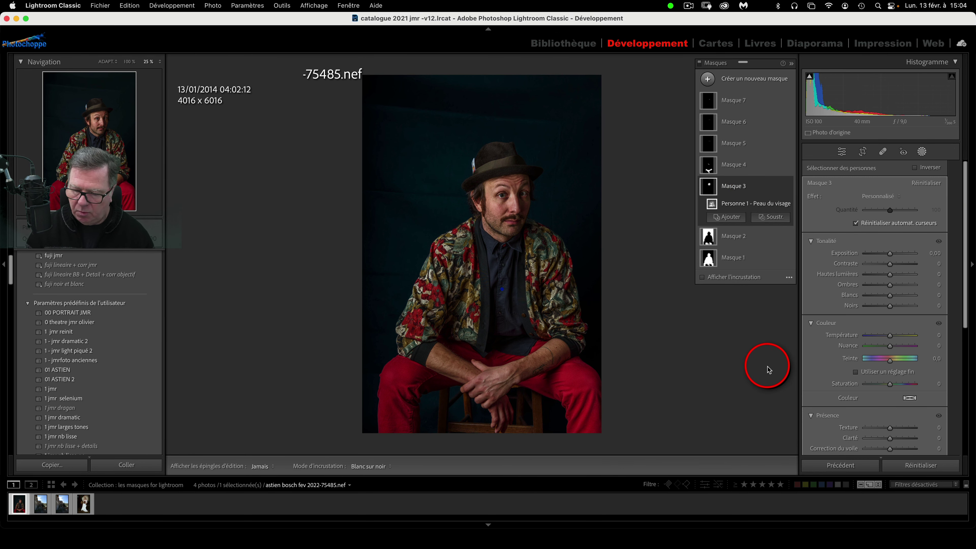
{"action": "key", "text": "super+equal"}
{"action": "key", "text": "super+equal"}
{"action": "key", "text": "super+equal"}
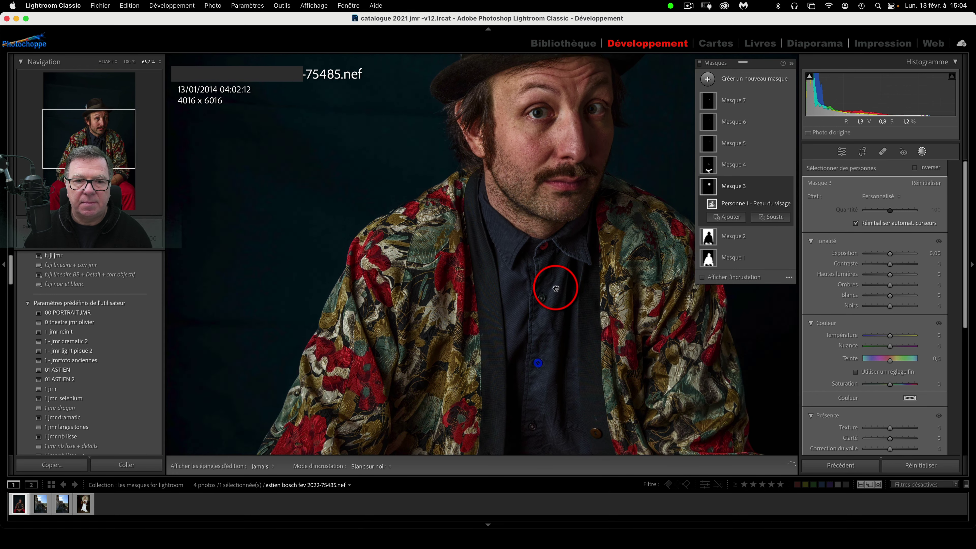
{"action": "left_click_drag", "start_coordinate": [555, 288], "coordinate": [552, 384]}
{"action": "key", "text": "super+equal"}
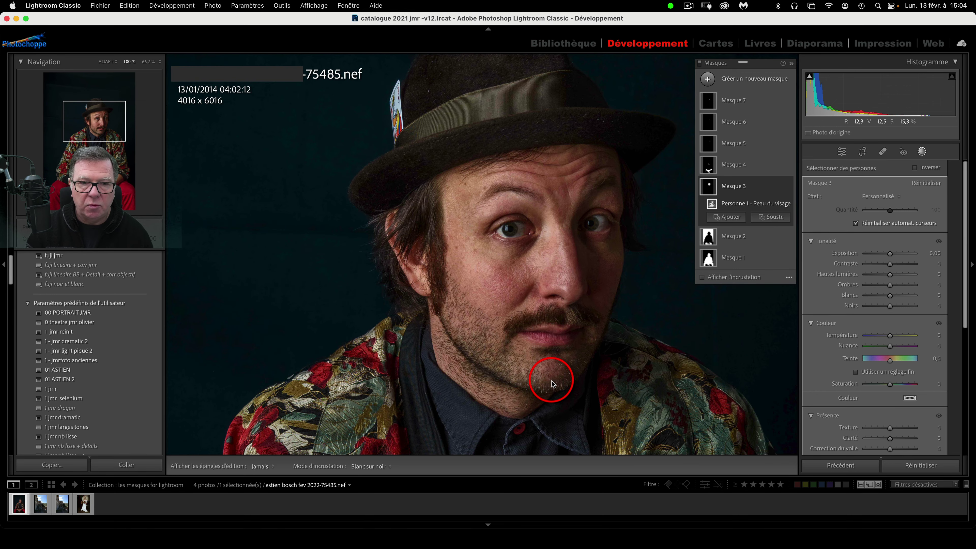
{"action": "left_click_drag", "start_coordinate": [560, 349], "coordinate": [523, 331]}
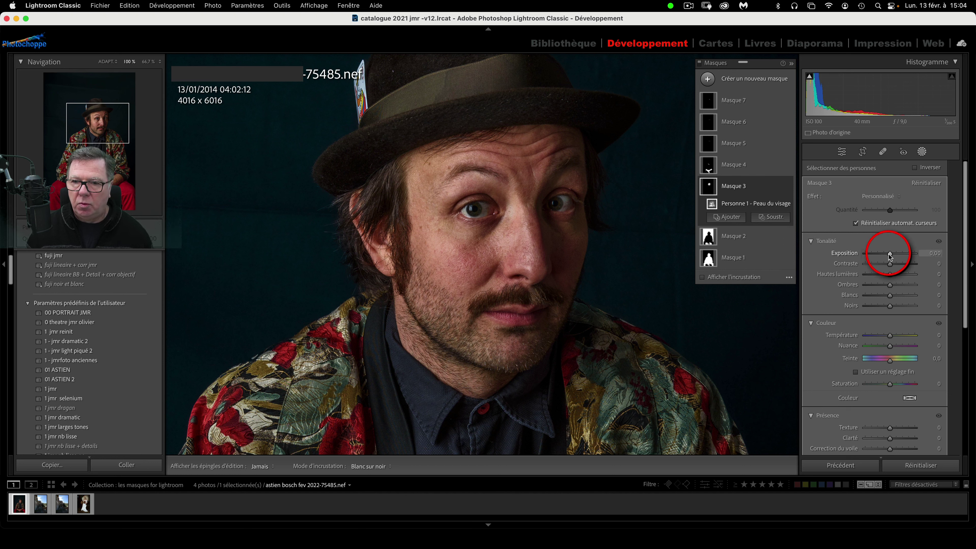
{"action": "left_click_drag", "start_coordinate": [887, 255], "coordinate": [892, 255]}
Soften the man's face skin by setting its mask's Texture to −49.
{"action": "scroll", "coordinate": [856, 323], "scroll_direction": "down", "scroll_amount": 3}
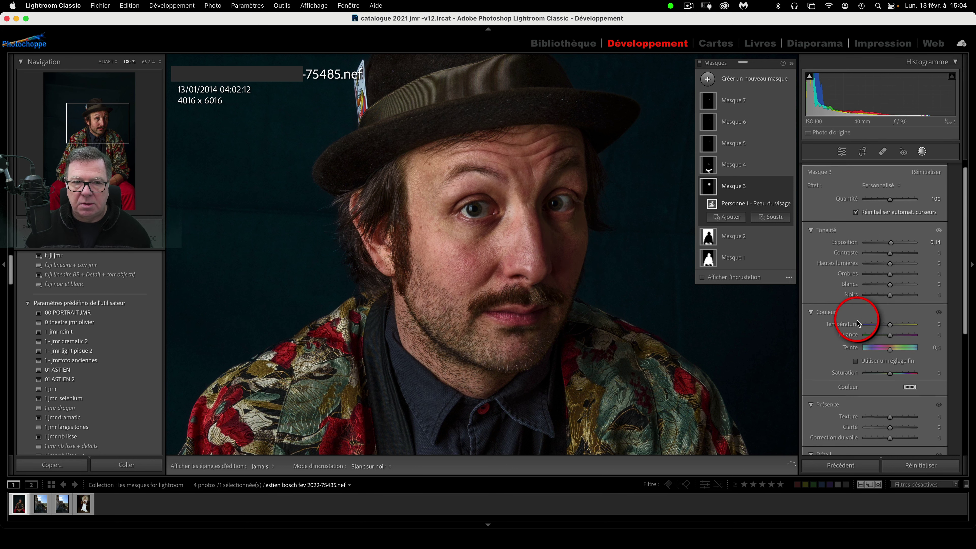
{"action": "scroll", "coordinate": [858, 324], "scroll_direction": "down", "scroll_amount": 3}
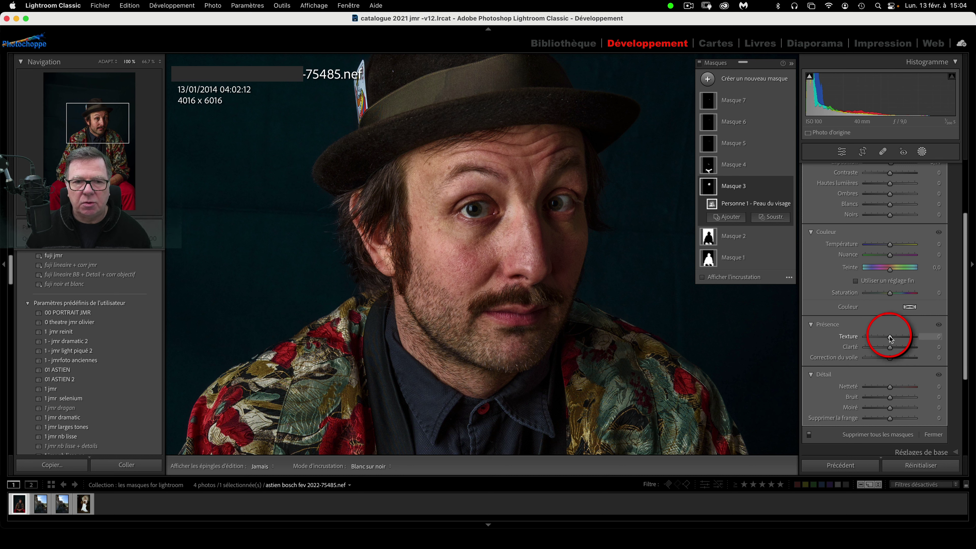
{"action": "left_click_drag", "start_coordinate": [890, 338], "coordinate": [900, 339]}
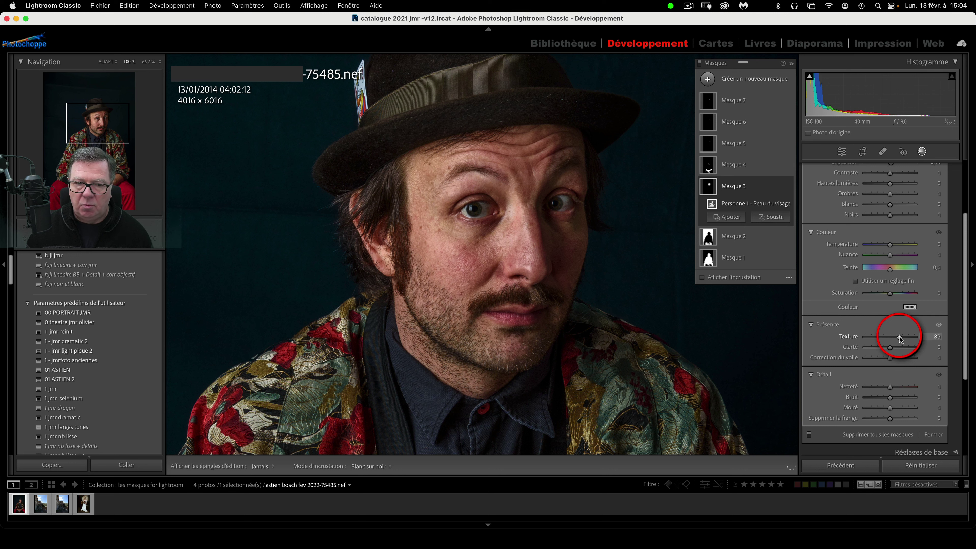
{"action": "left_click_drag", "start_coordinate": [900, 338], "coordinate": [878, 339]}
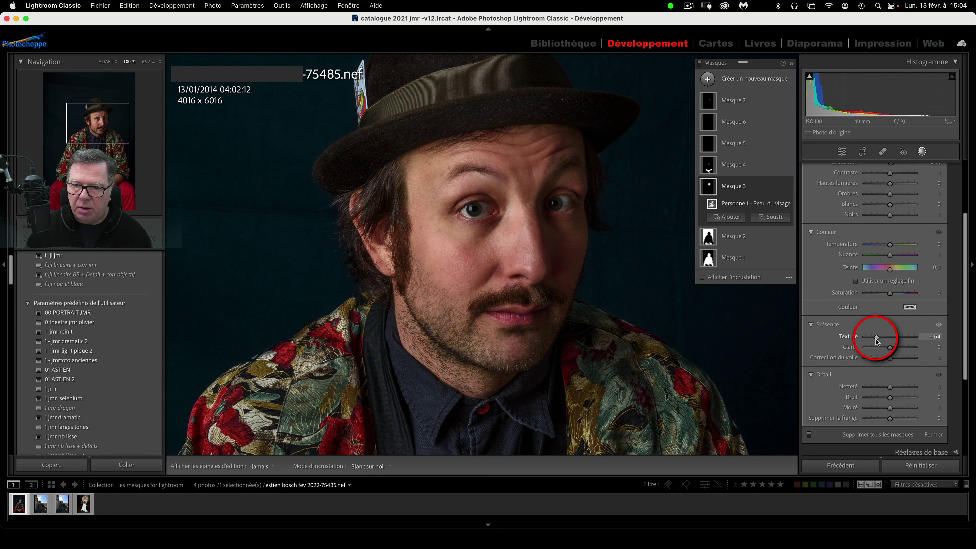
{"action": "left_click_drag", "start_coordinate": [876, 336], "coordinate": [878, 336]}
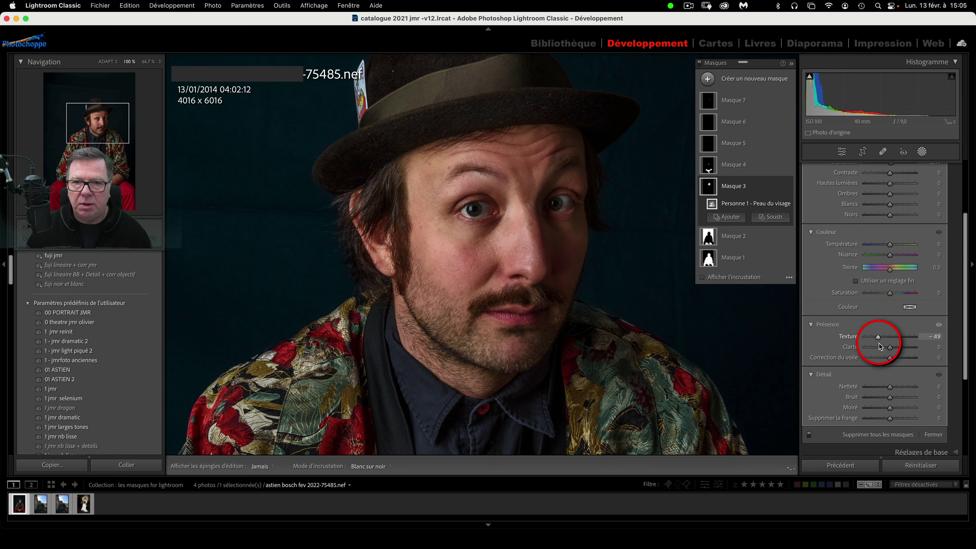
{"action": "scroll", "coordinate": [852, 387], "scroll_direction": "down", "scroll_amount": 2}
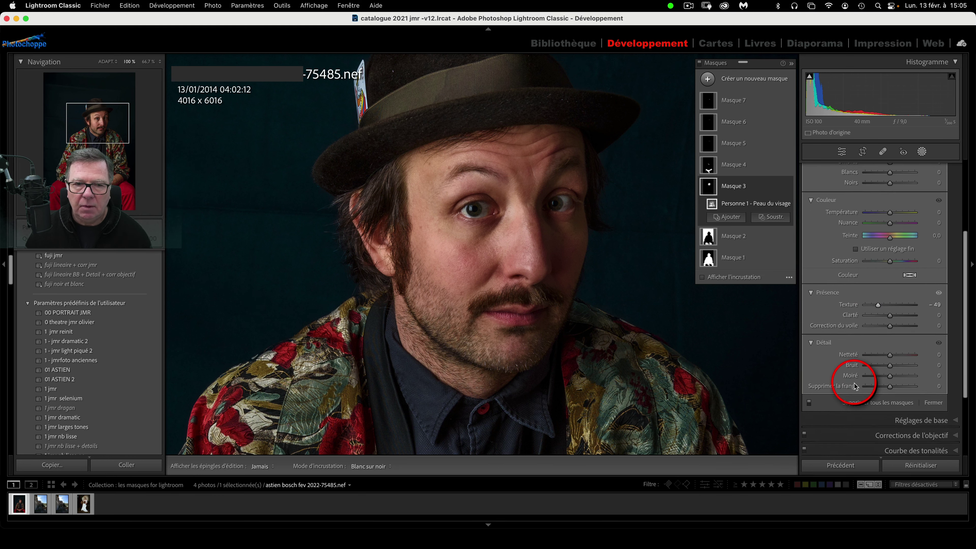
{"action": "scroll", "coordinate": [854, 386], "scroll_direction": "up", "scroll_amount": 5}
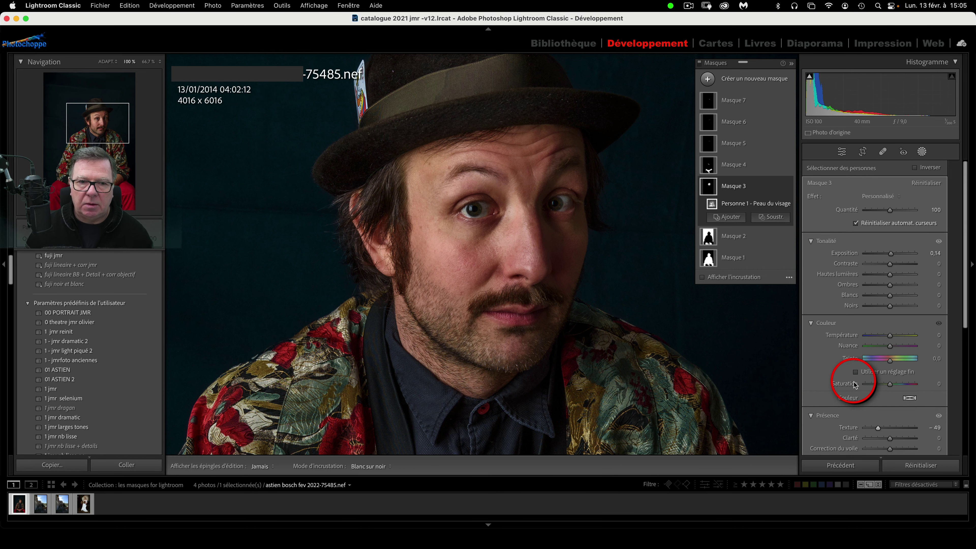
Select the body-skin mask and display its overlay to examine the coverage of the neck, arms and hands.
{"action": "key", "text": "super+minus"}
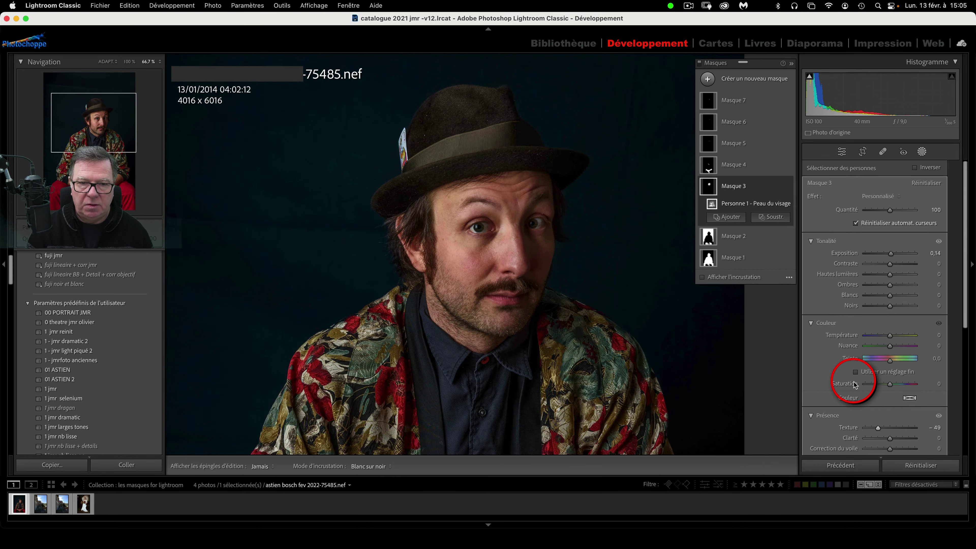
{"action": "mouse_move", "coordinate": [787, 186]}
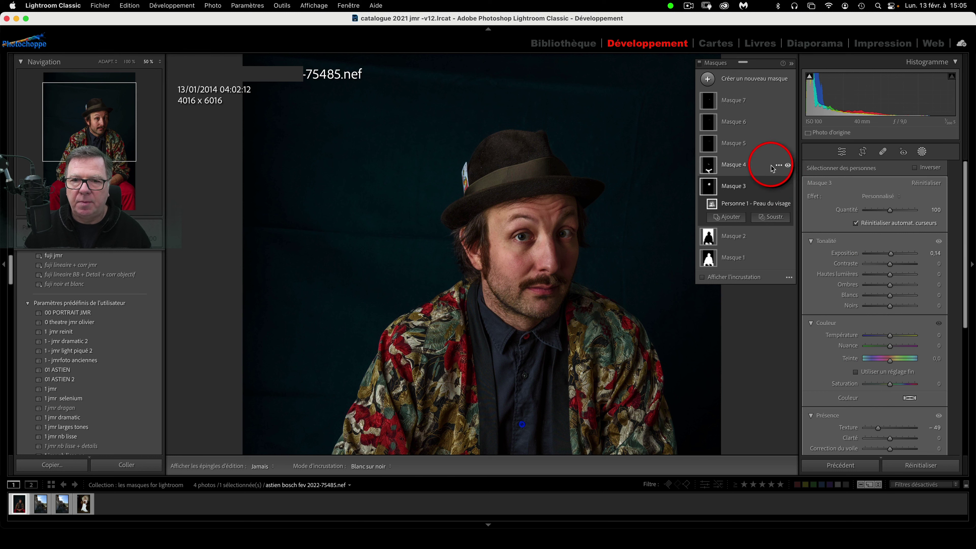
{"action": "left_click", "coordinate": [756, 168]}
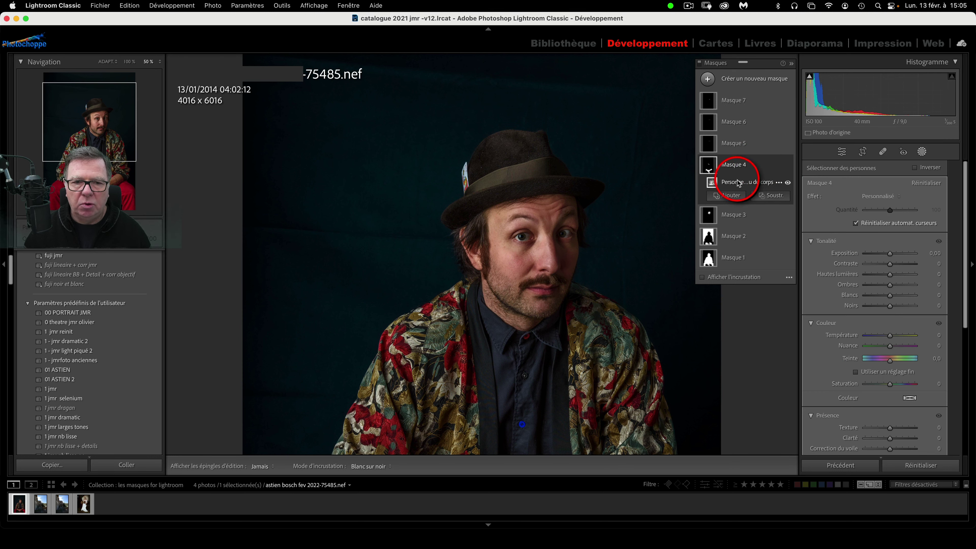
{"action": "left_click", "coordinate": [702, 277]}
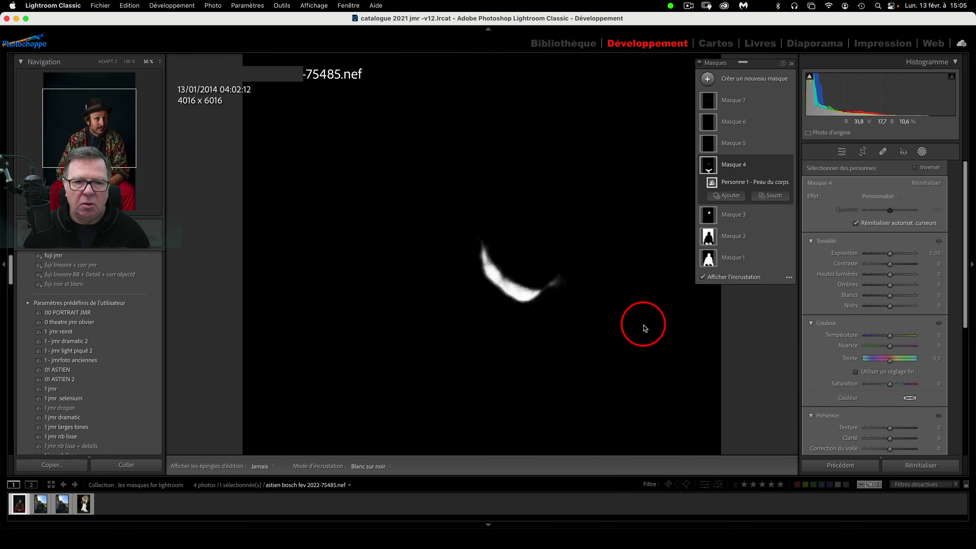
{"action": "scroll", "coordinate": [643, 325], "scroll_direction": "down", "scroll_amount": 10}
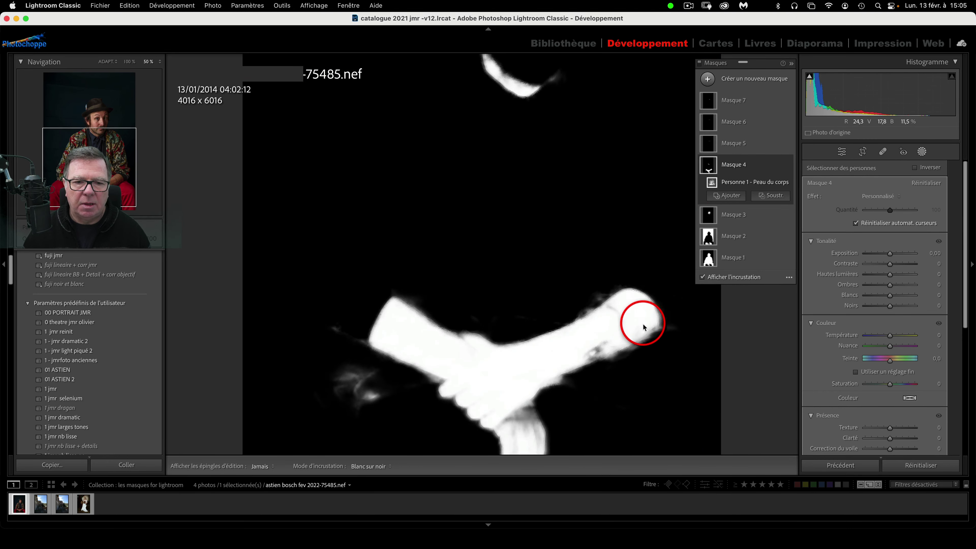
Add a Pinceau to the body-skin mask and paint over the unselected gaps on the tattooed forearm and hanging hand.
{"action": "scroll", "coordinate": [643, 325], "scroll_direction": "down", "scroll_amount": 5}
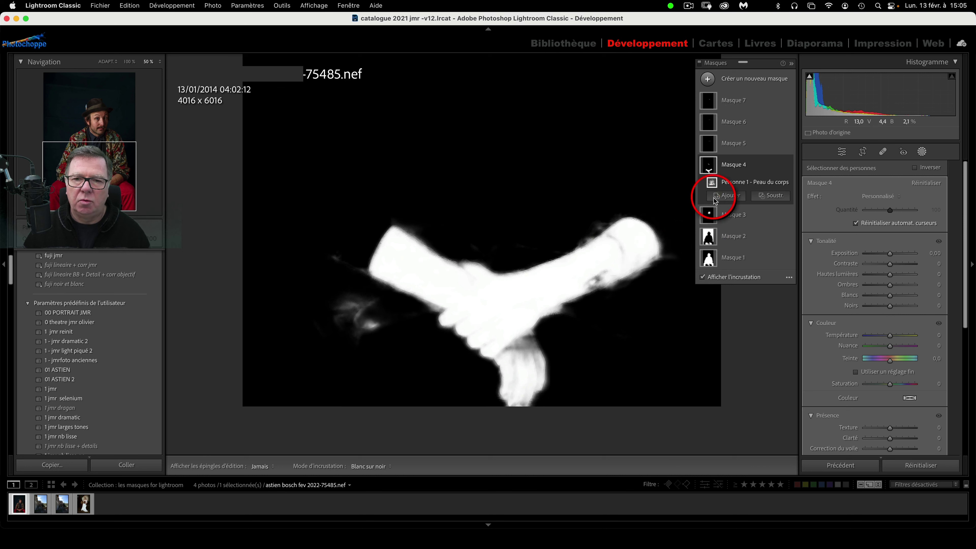
{"action": "left_click", "coordinate": [731, 199]}
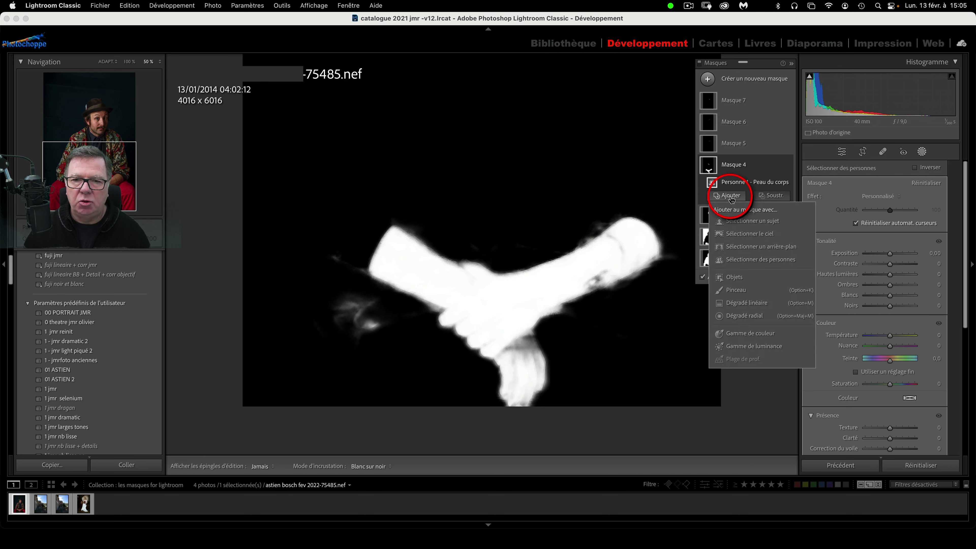
{"action": "left_click", "coordinate": [741, 293]}
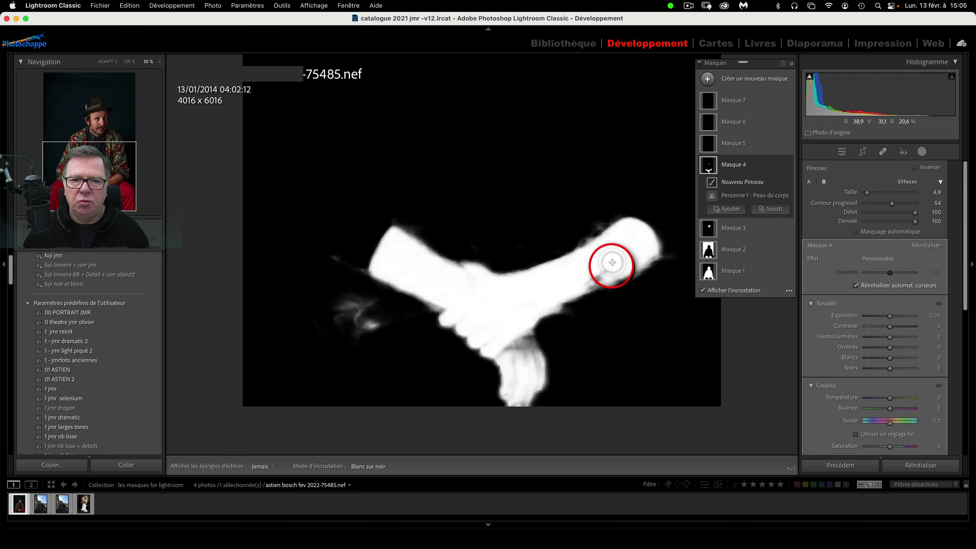
{"action": "left_click_drag", "start_coordinate": [621, 256], "coordinate": [516, 323]}
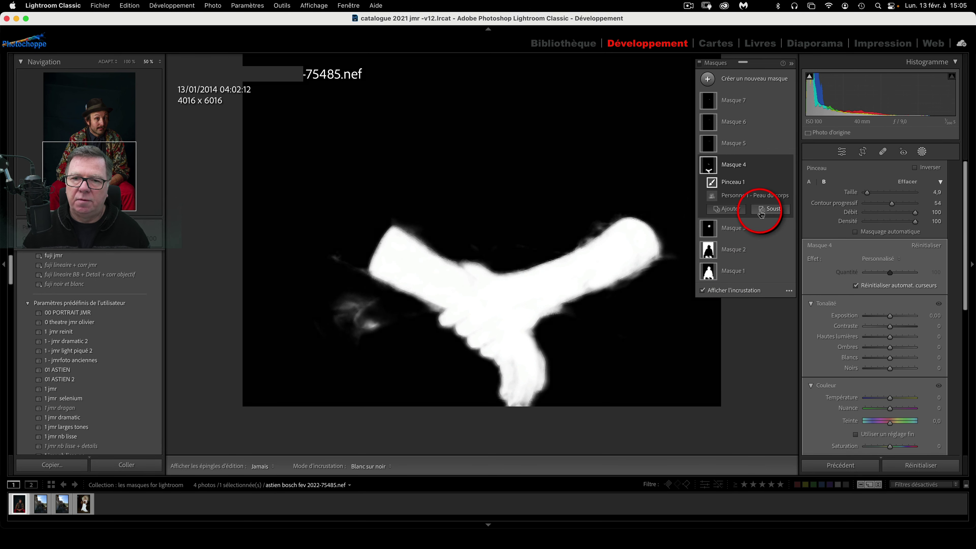
Subtract the stray patches around both forearms from the body-skin mask with a Pinceau, and hide the mask overlay.
{"action": "left_click", "coordinate": [771, 209]}
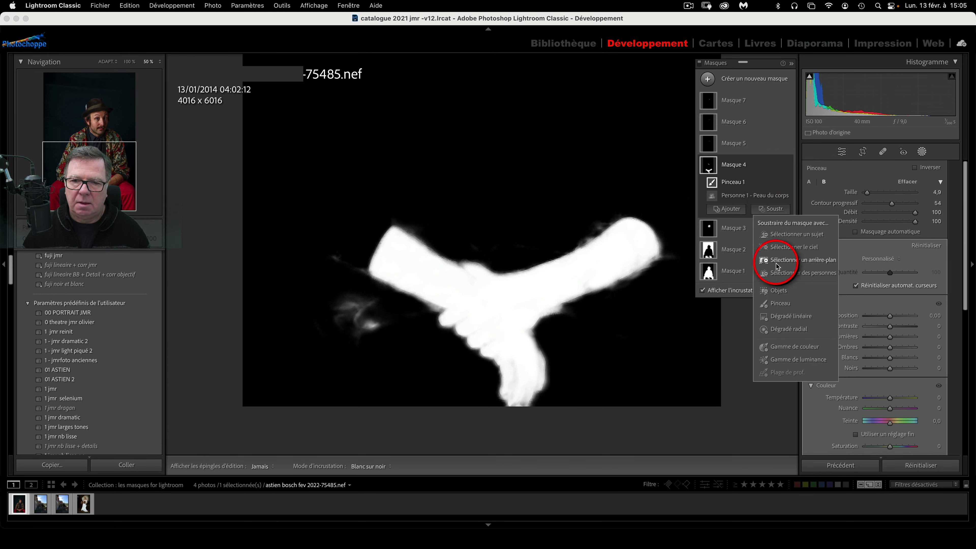
{"action": "left_click", "coordinate": [776, 306]}
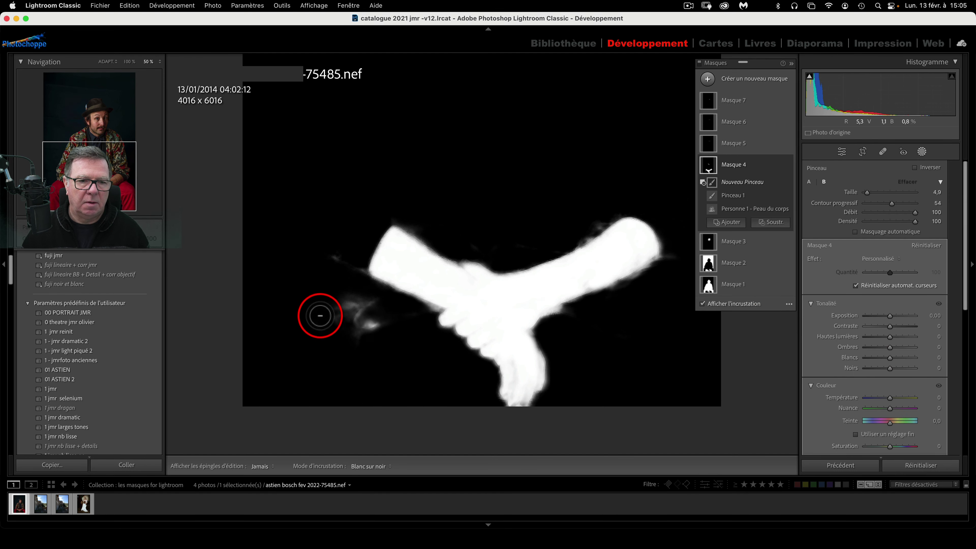
{"action": "mouse_move", "coordinate": [368, 325]}
{"action": "left_mouse_down"}
{"action": "mouse_move", "coordinate": [343, 308]}
{"action": "mouse_move", "coordinate": [365, 302]}
{"action": "mouse_move", "coordinate": [375, 330]}
{"action": "mouse_move", "coordinate": [369, 304]}
{"action": "mouse_move", "coordinate": [350, 302]}
{"action": "mouse_move", "coordinate": [335, 268]}
{"action": "mouse_move", "coordinate": [345, 254]}
{"action": "mouse_move", "coordinate": [326, 259]}
{"action": "mouse_move", "coordinate": [363, 265]}
{"action": "left_mouse_up"}
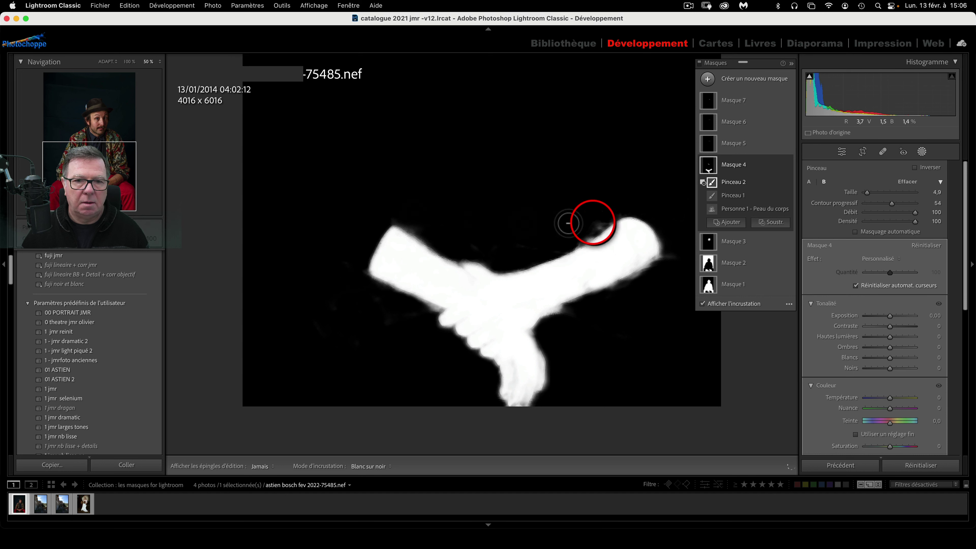
{"action": "left_click_drag", "start_coordinate": [600, 220], "coordinate": [566, 235]}
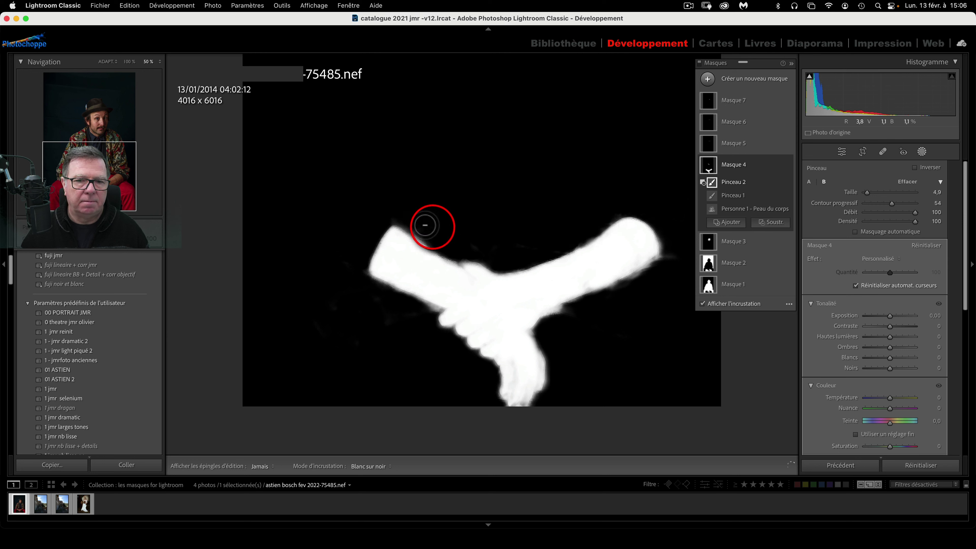
{"action": "left_click_drag", "start_coordinate": [616, 287], "coordinate": [674, 256]}
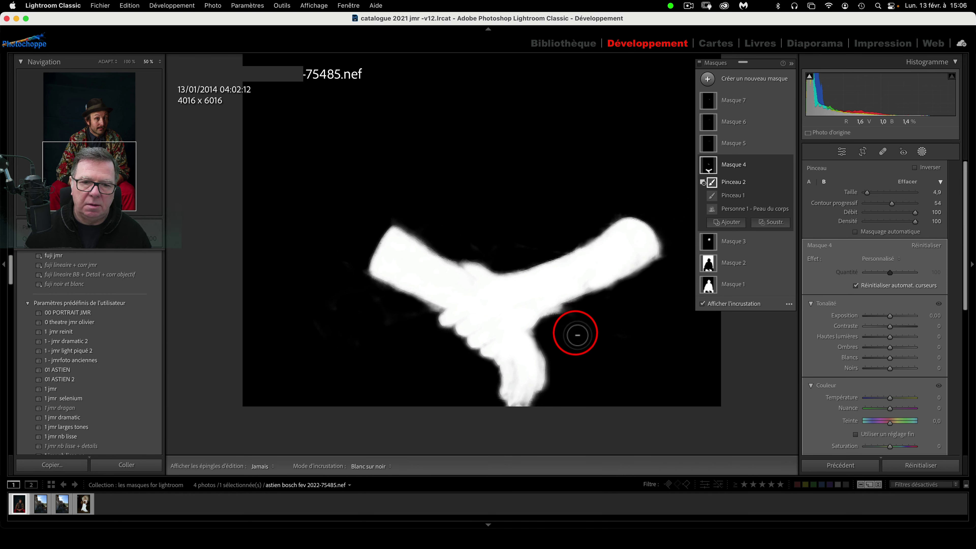
{"action": "mouse_move", "coordinate": [560, 314]}
{"action": "left_mouse_down"}
{"action": "mouse_move", "coordinate": [545, 323]}
{"action": "mouse_move", "coordinate": [552, 318]}
{"action": "left_mouse_up"}
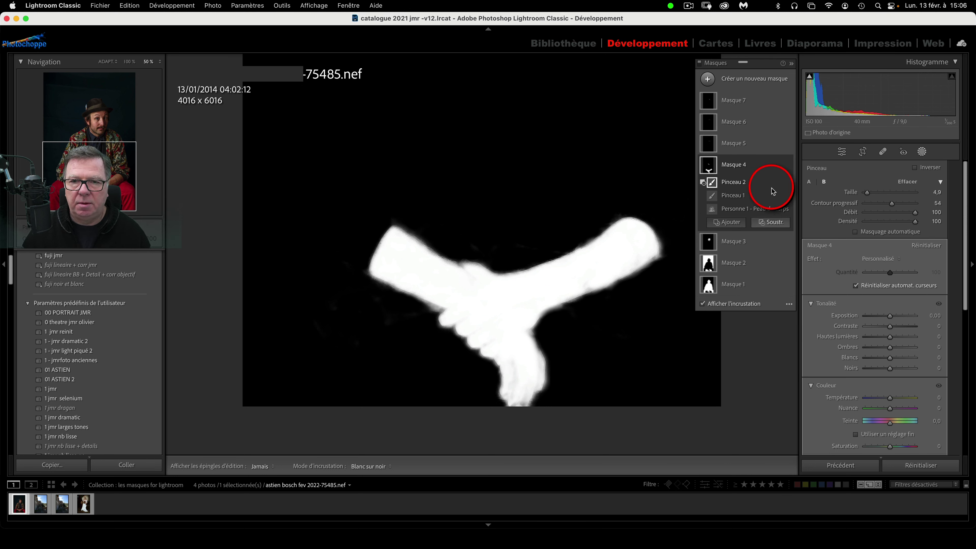
{"action": "left_click", "coordinate": [754, 166]}
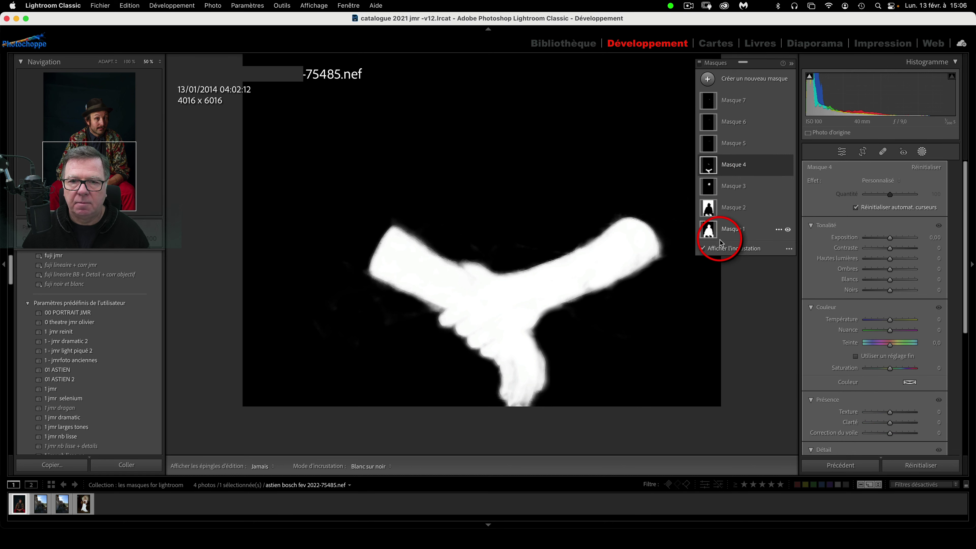
{"action": "left_click", "coordinate": [702, 249]}
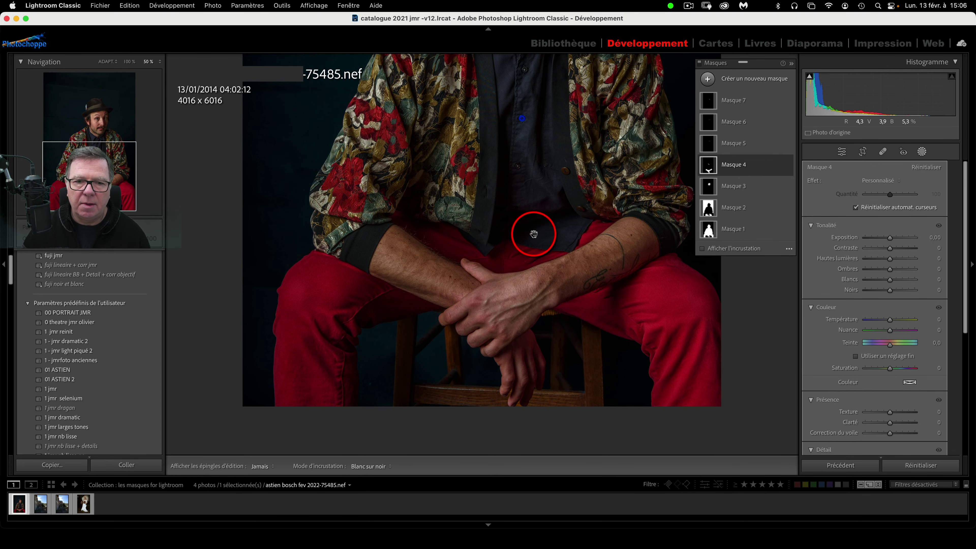
Soften and slightly brighten the body skin by setting its mask's Texture to −53 and Exposition to 0,14.
{"action": "left_click_drag", "start_coordinate": [533, 229], "coordinate": [501, 214]}
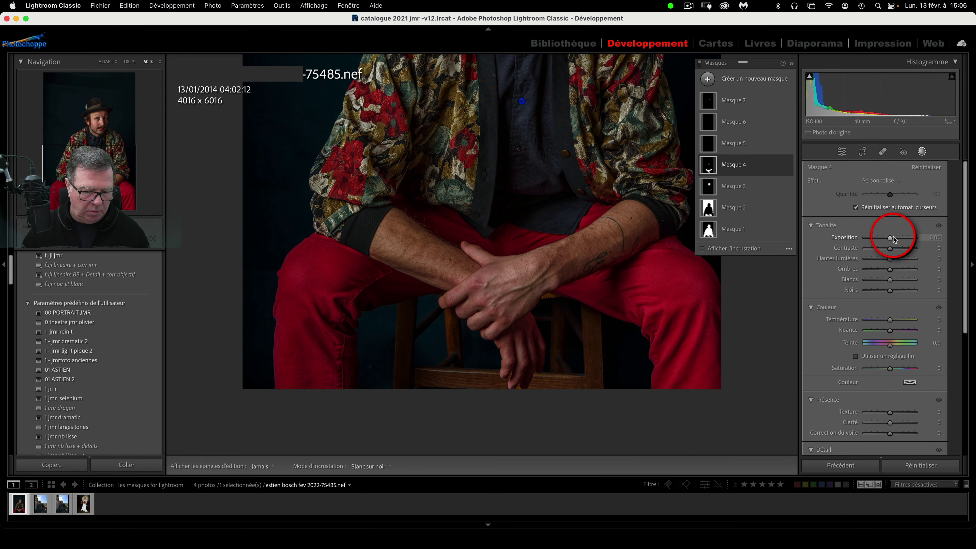
{"action": "key", "text": "super+minus"}
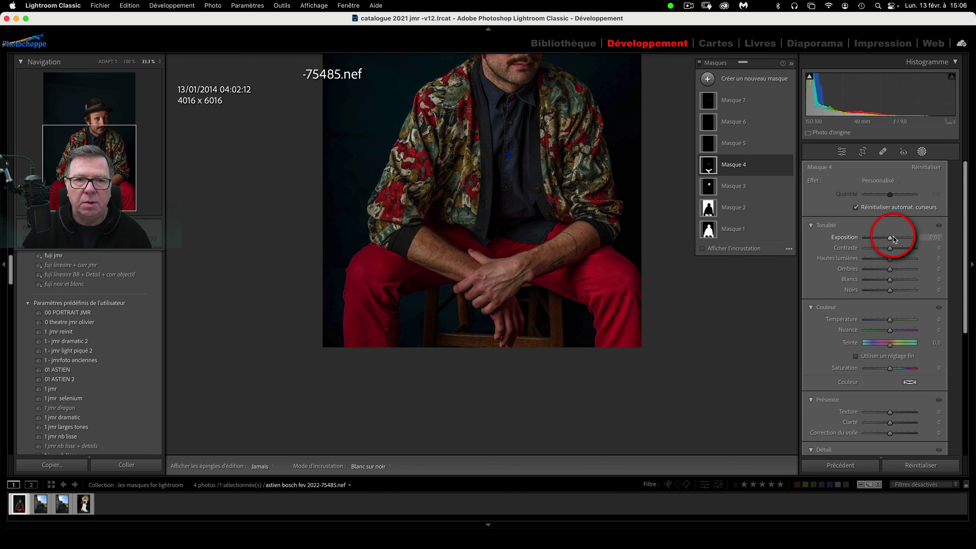
{"action": "left_click_drag", "start_coordinate": [587, 181], "coordinate": [610, 234]}
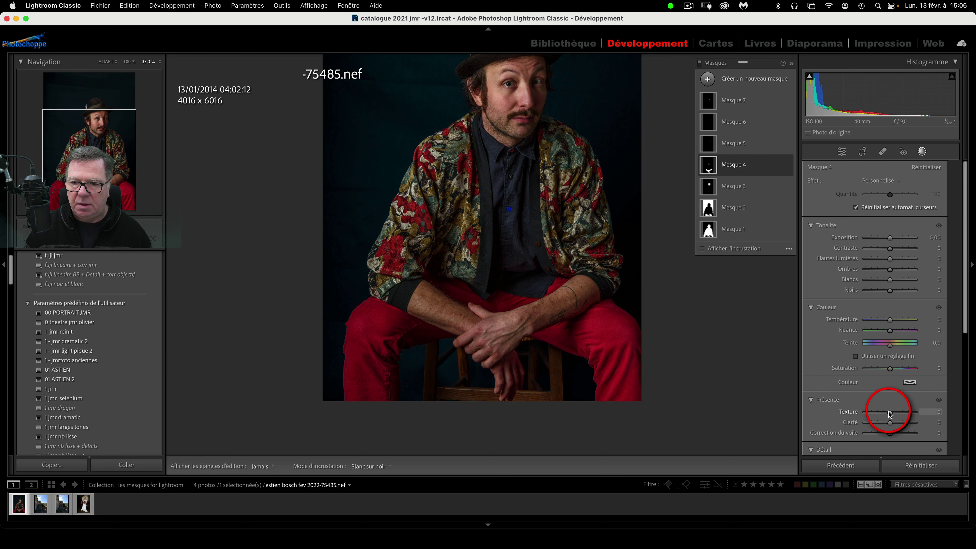
{"action": "left_click_drag", "start_coordinate": [890, 414], "coordinate": [880, 413]}
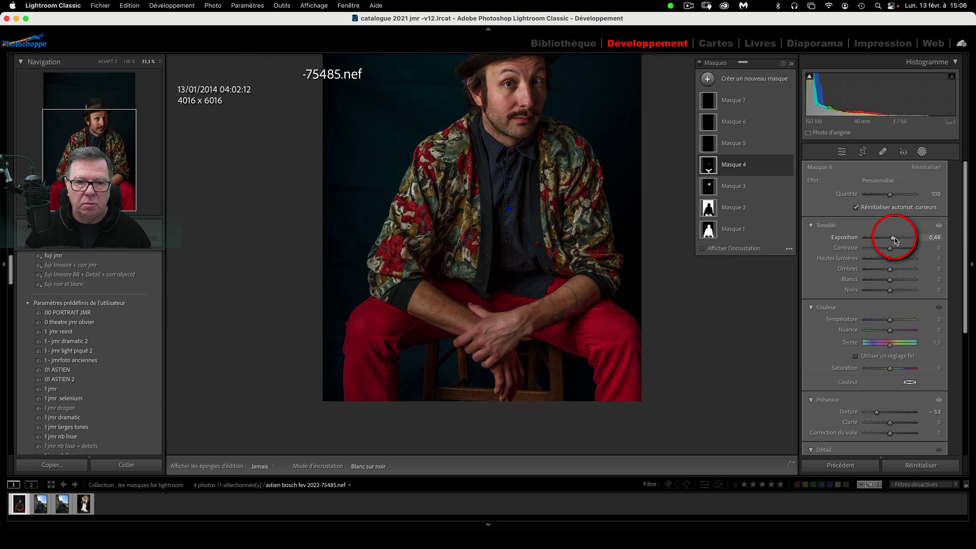
{"action": "left_click_drag", "start_coordinate": [894, 239], "coordinate": [892, 240]}
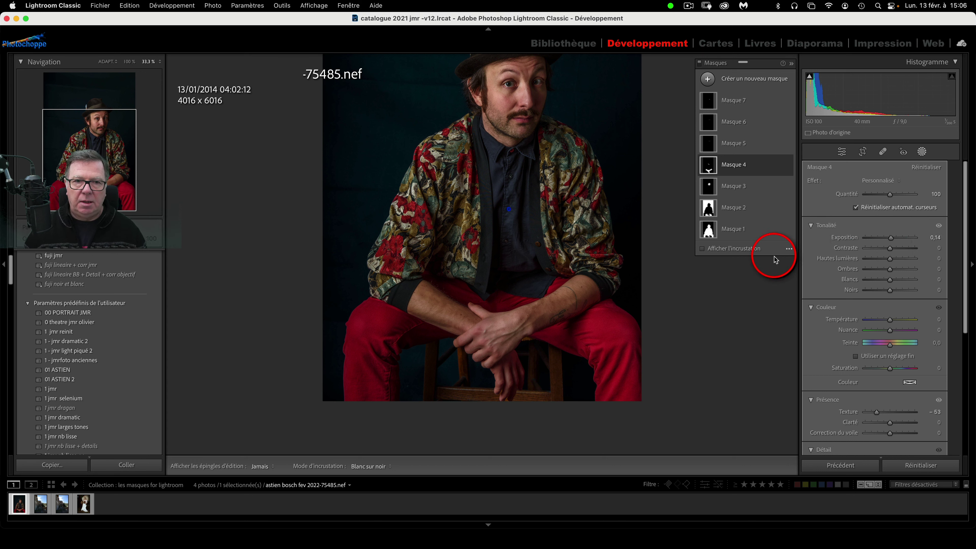
Select the eye-sclera mask, display its overlay up close to examine the selected eye whites, and hide the overlay again.
{"action": "left_click", "coordinate": [762, 149]}
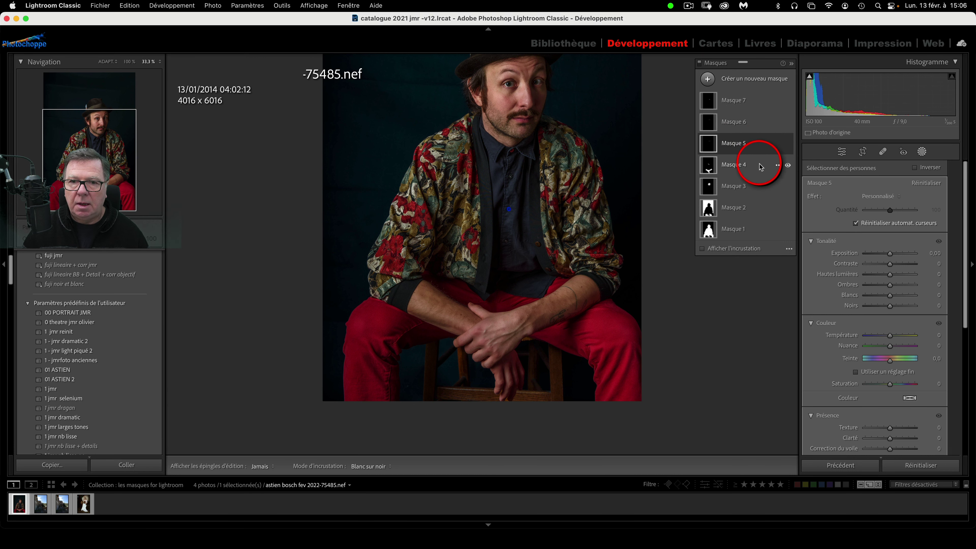
{"action": "left_click", "coordinate": [766, 142]}
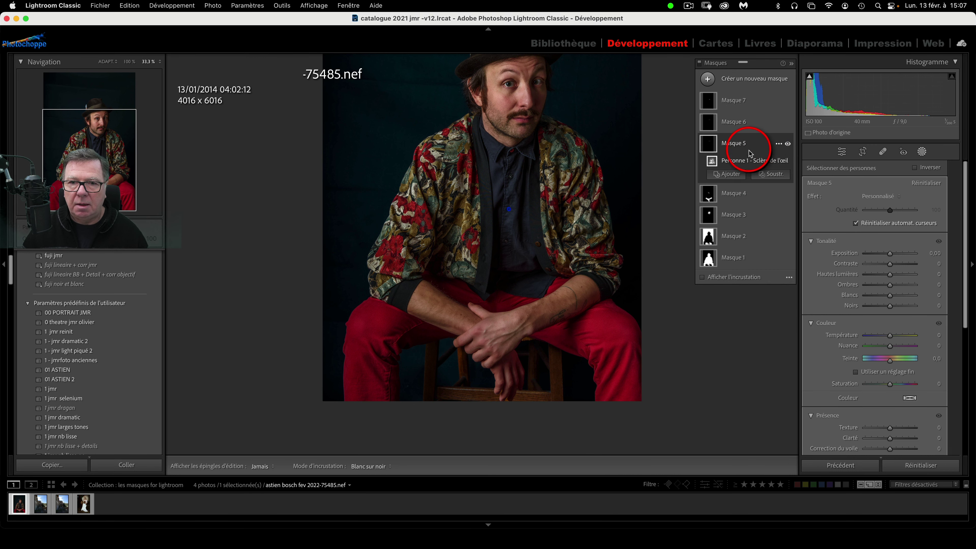
{"action": "left_click", "coordinate": [710, 145]}
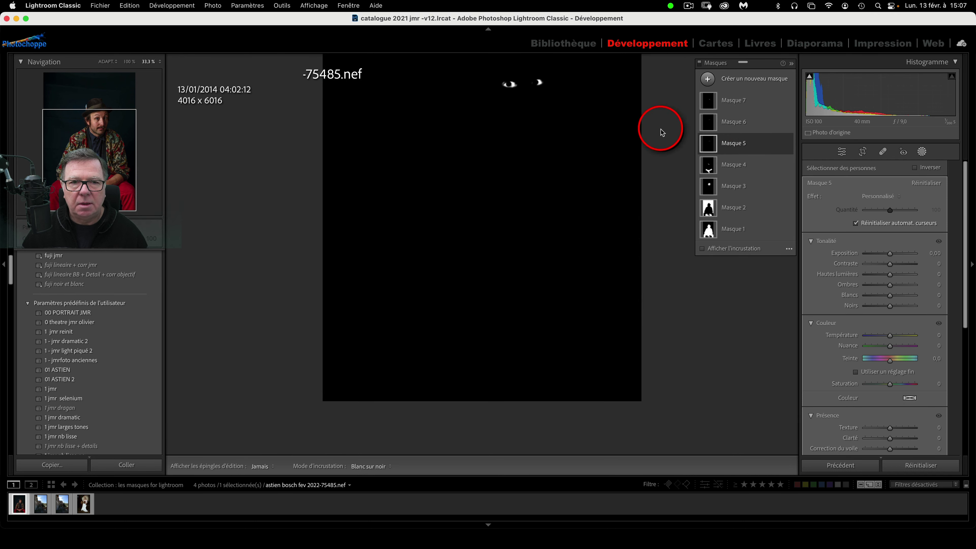
{"action": "left_click", "coordinate": [702, 248]}
{"action": "scroll", "coordinate": [532, 156], "scroll_direction": "up", "scroll_amount": 3}
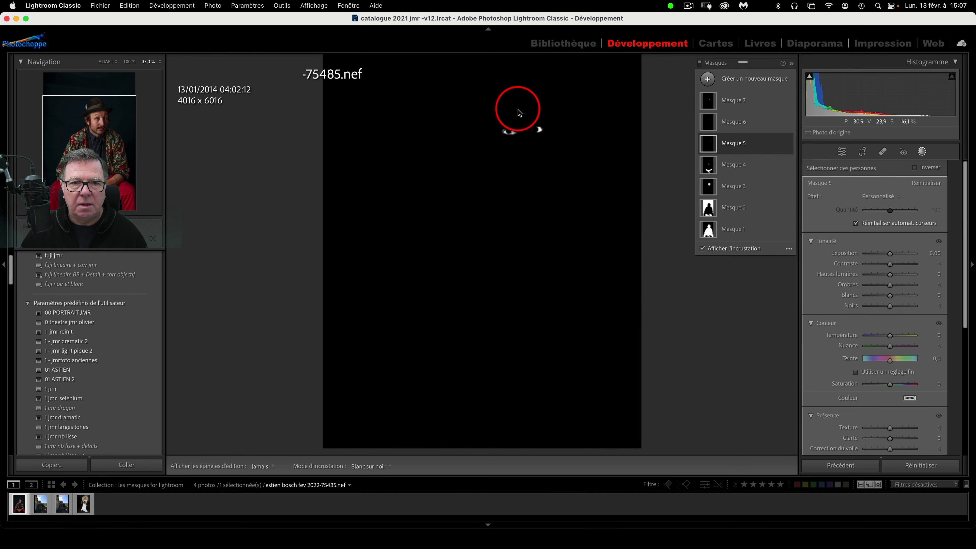
{"action": "key", "text": "super+equal"}
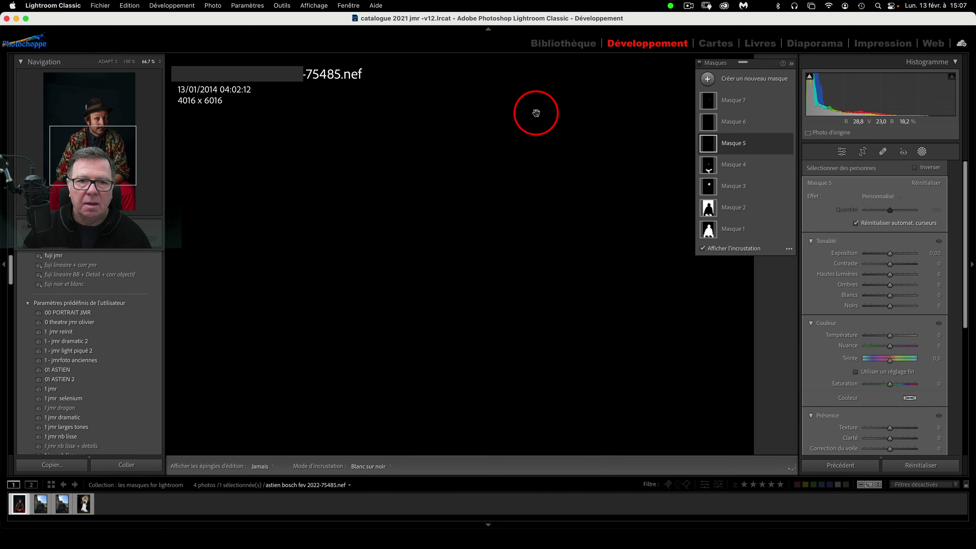
{"action": "left_click_drag", "start_coordinate": [536, 113], "coordinate": [512, 371]}
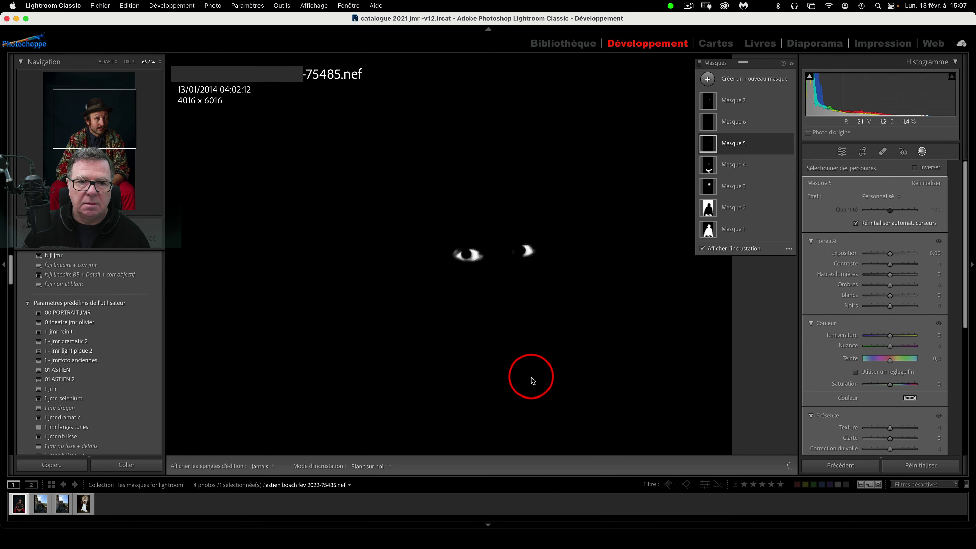
{"action": "left_click", "coordinate": [703, 249]}
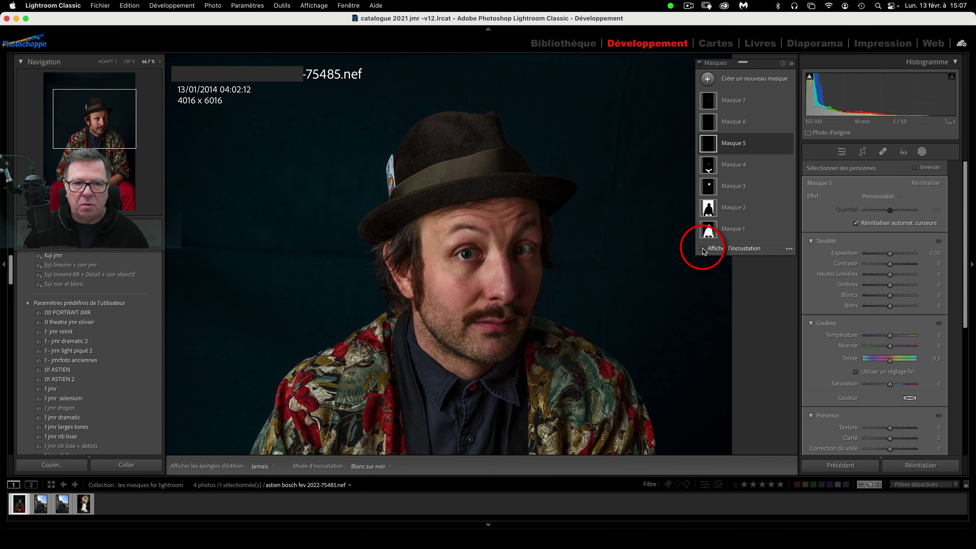
Brighten the whites of the eyes by setting the eye-sclera mask's Exposition to 1,00.
{"action": "key", "text": "z"}
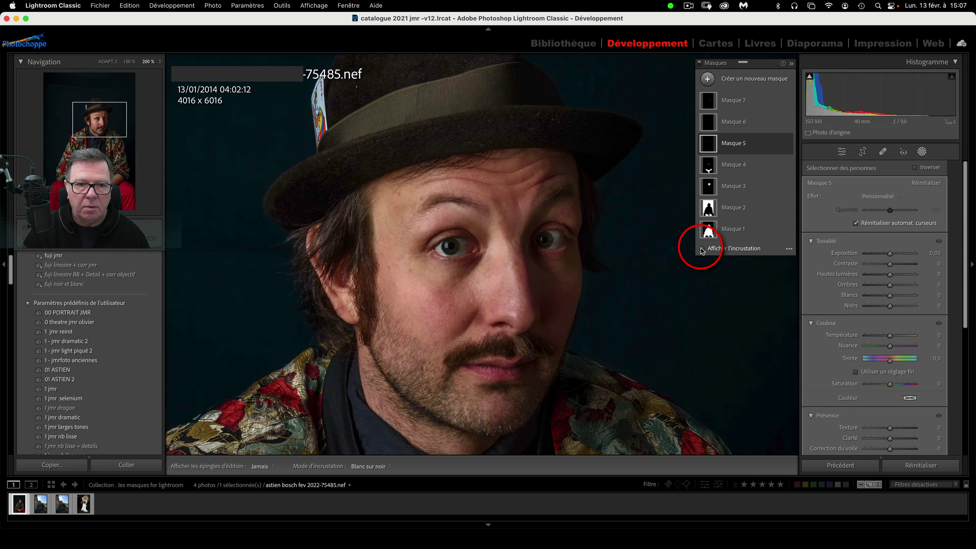
{"action": "mouse_move", "coordinate": [789, 235]}
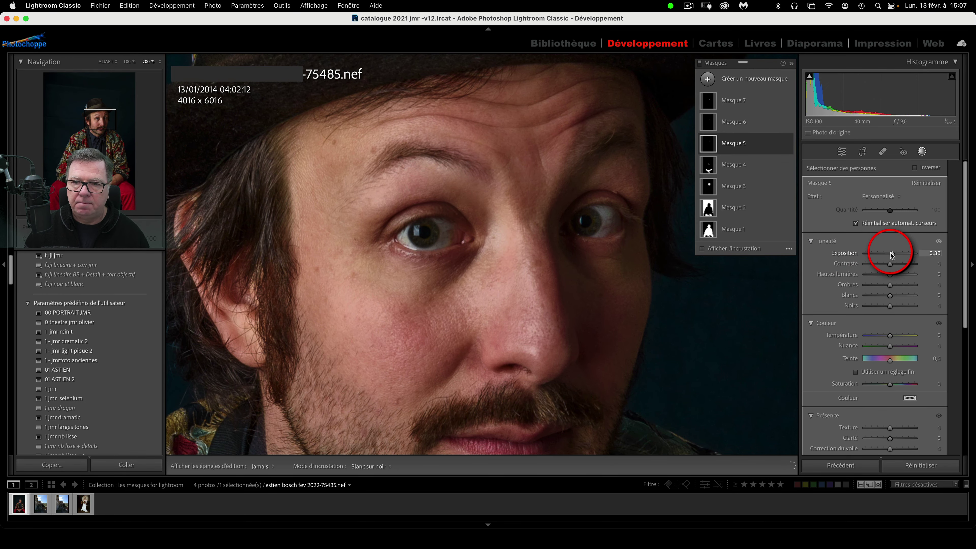
{"action": "left_click_drag", "start_coordinate": [891, 254], "coordinate": [896, 254]}
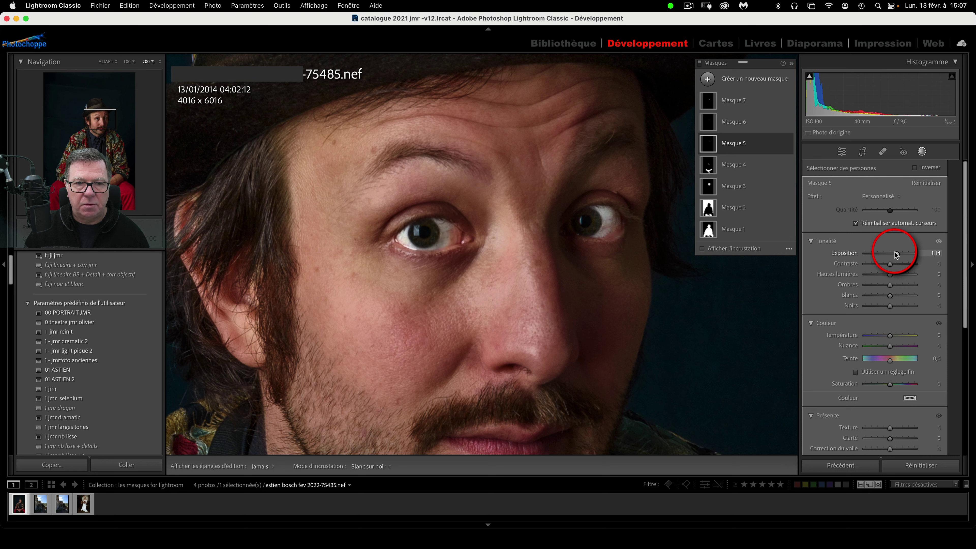
Desaturate the whites of the eyes by setting the eye-sclera mask's Saturation to −32, and review the whole portrait.
{"action": "scroll", "coordinate": [884, 362], "scroll_direction": "down", "scroll_amount": 5}
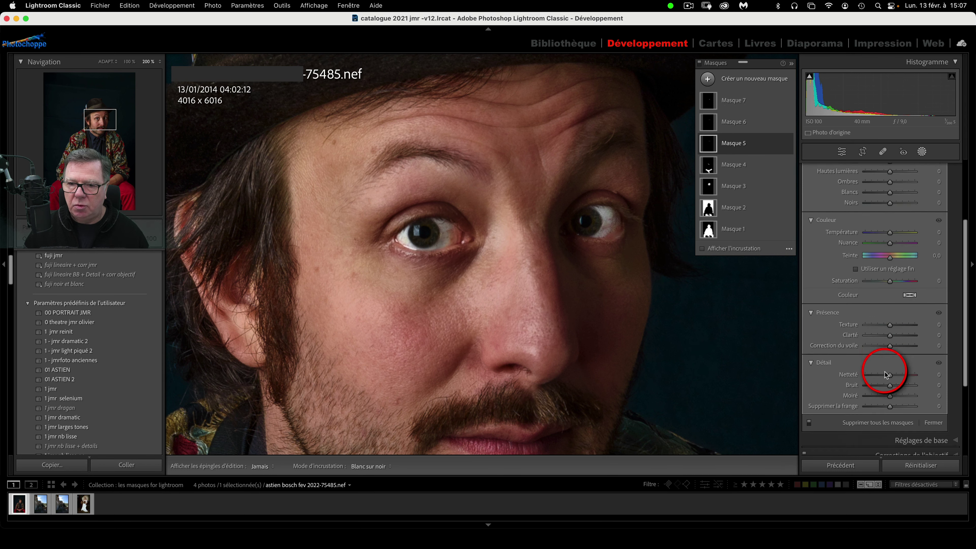
{"action": "scroll", "coordinate": [885, 374], "scroll_direction": "down", "scroll_amount": 1}
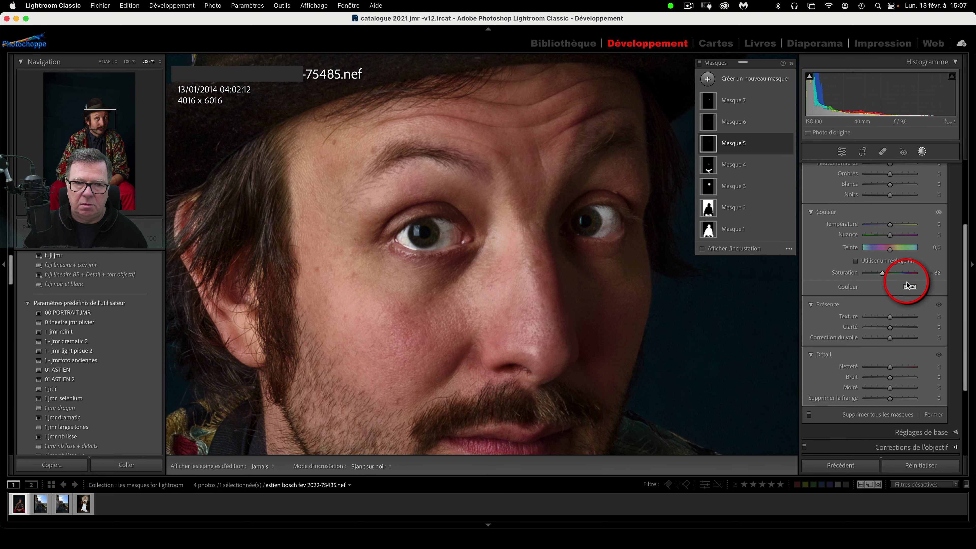
{"action": "key", "text": "super+minus"}
{"action": "key", "text": "super+minus"}
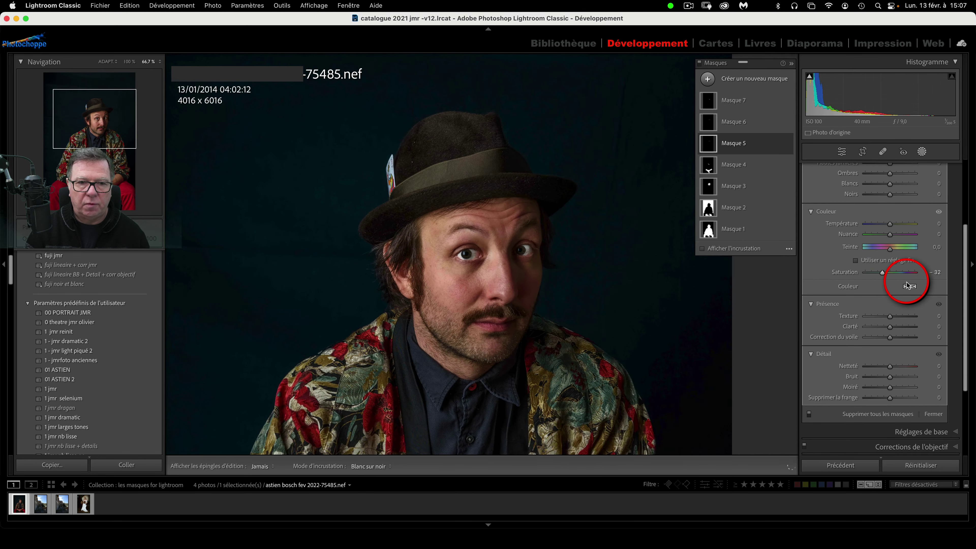
{"action": "scroll", "coordinate": [505, 359], "scroll_direction": "down", "scroll_amount": 5}
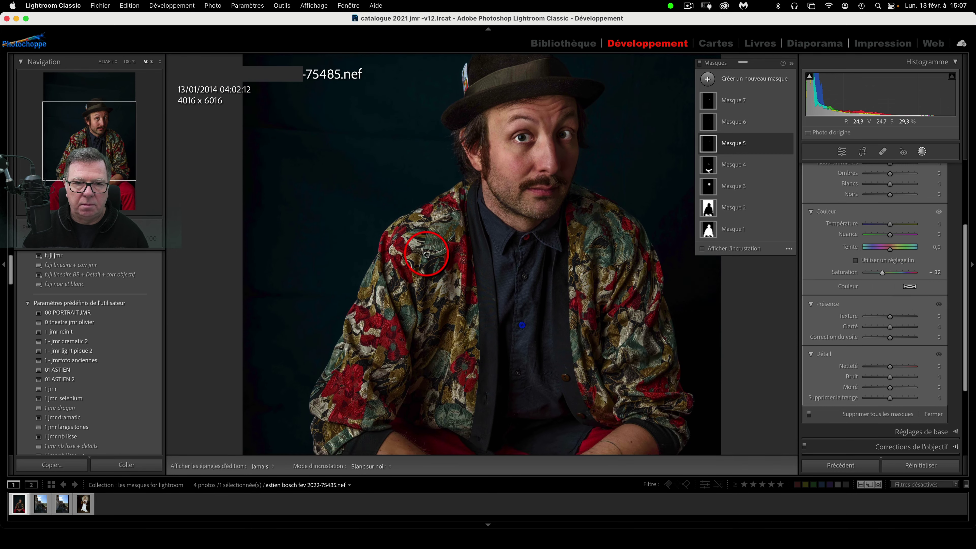
{"action": "scroll", "coordinate": [871, 223], "scroll_direction": "up", "scroll_amount": 4}
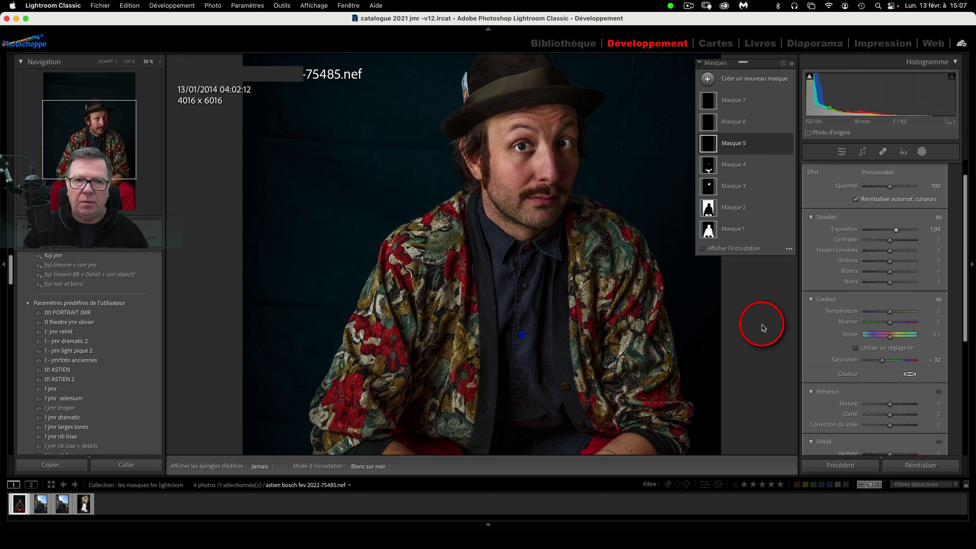
Brighten the irises by setting the Exposition of the iris mask (Masque 6) to 0,91 while viewing the eyes up close.
{"action": "left_click", "coordinate": [757, 127]}
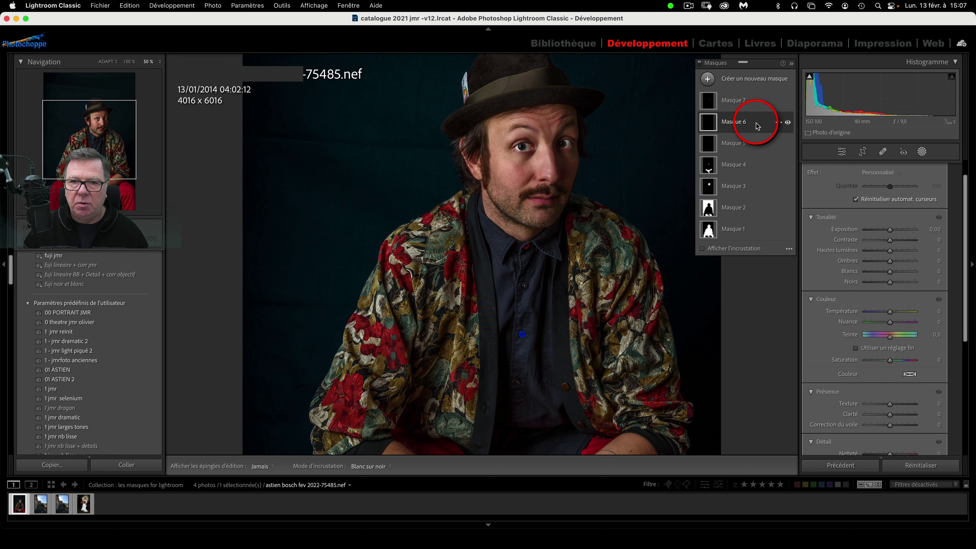
{"action": "mouse_move", "coordinate": [706, 128]}
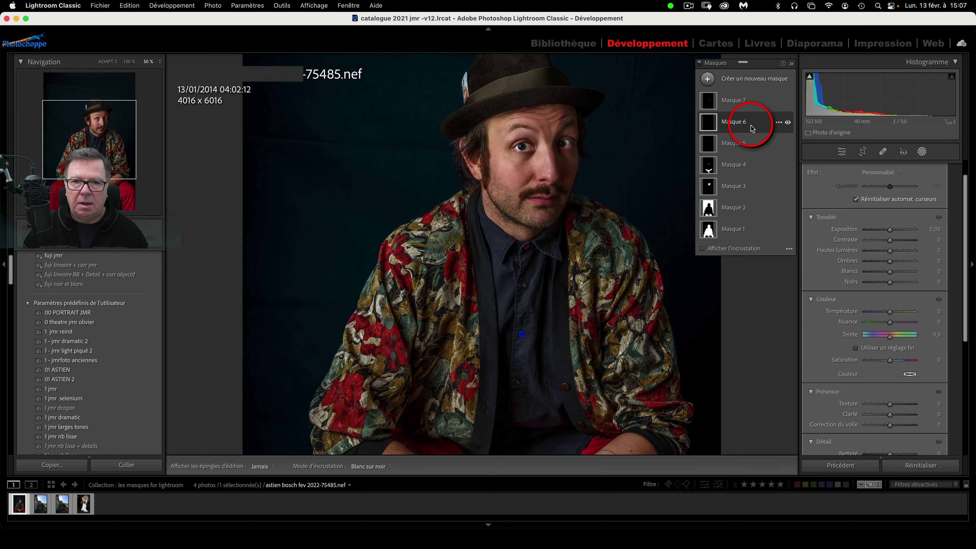
{"action": "left_click", "coordinate": [617, 185]}
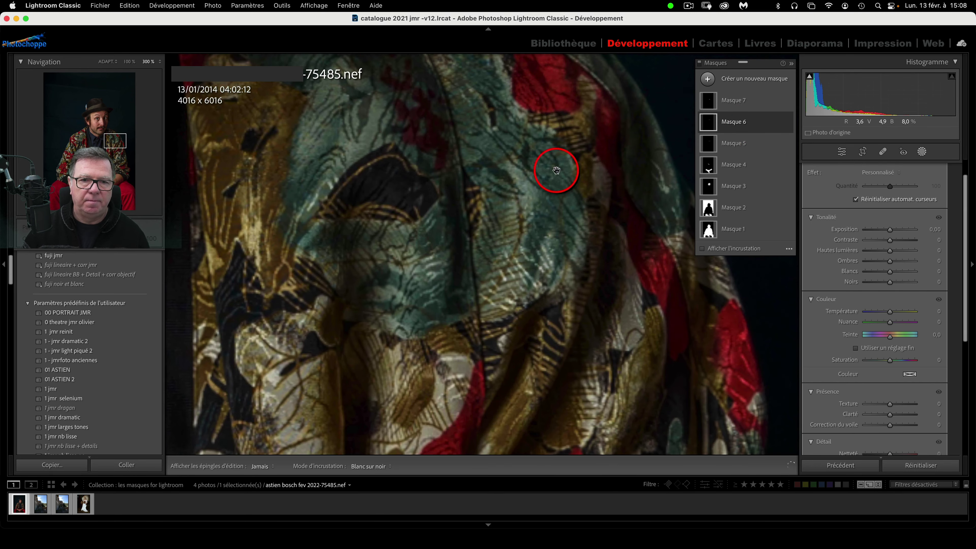
{"action": "left_click_drag", "start_coordinate": [555, 165], "coordinate": [682, 534]}
{"action": "left_click_drag", "start_coordinate": [562, 261], "coordinate": [534, 451]}
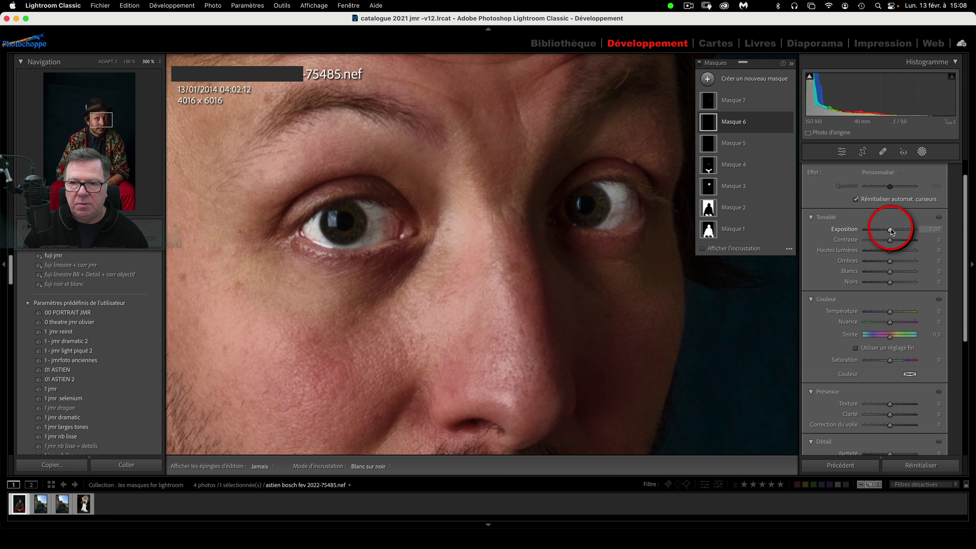
{"action": "left_click_drag", "start_coordinate": [893, 230], "coordinate": [894, 231]}
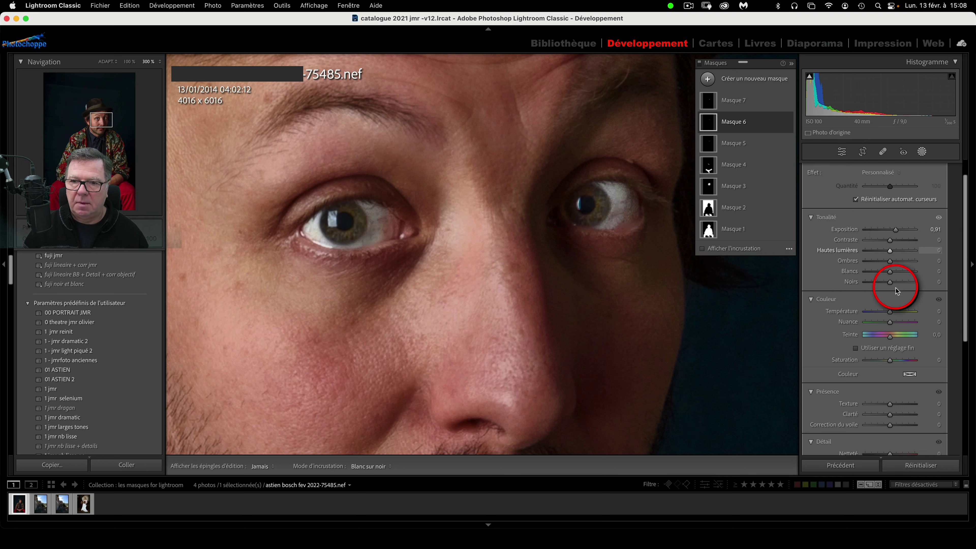
Tint the irises pale green by giving their mask a colour with hue 110 and saturation 13 %.
{"action": "scroll", "coordinate": [882, 403], "scroll_direction": "down", "scroll_amount": 3}
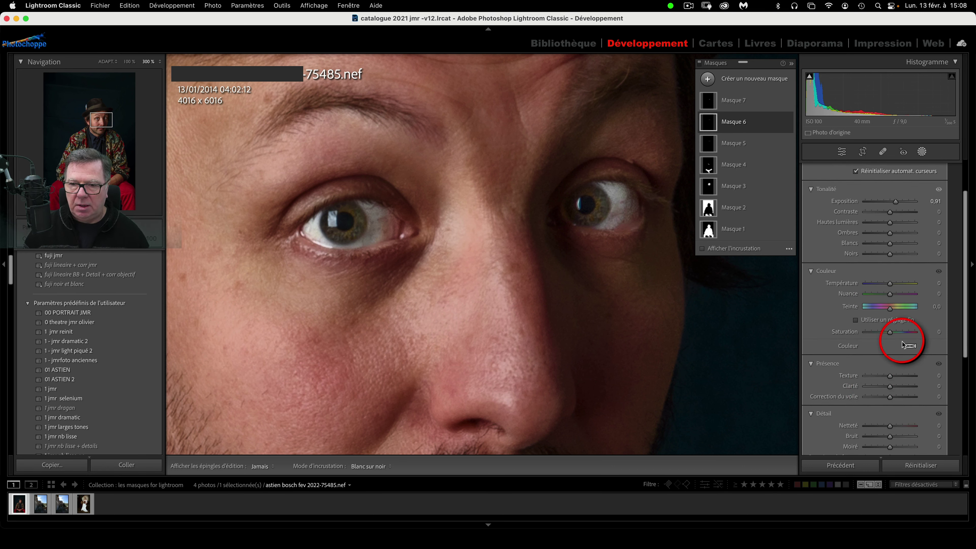
{"action": "left_click", "coordinate": [909, 346]}
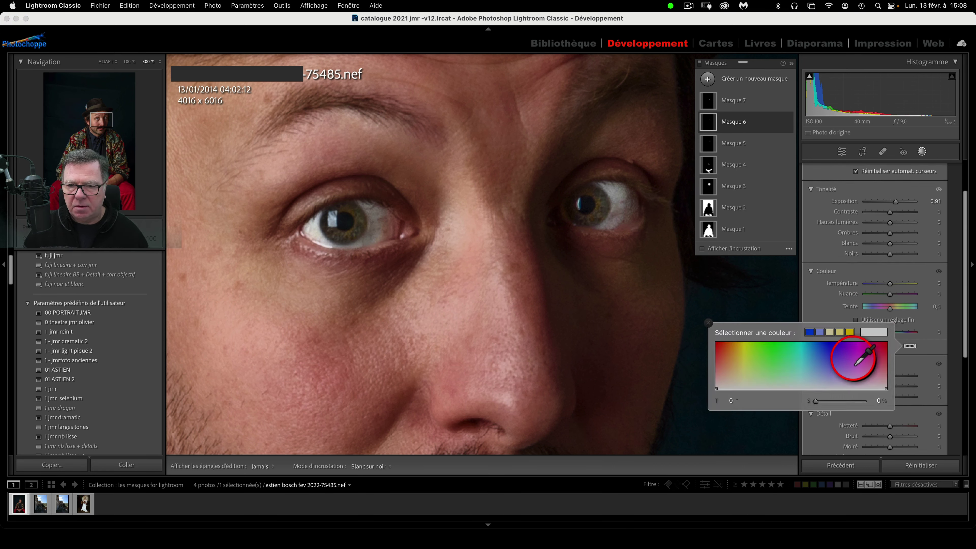
{"action": "left_click", "coordinate": [770, 368]}
{"action": "left_click_drag", "start_coordinate": [770, 368], "coordinate": [768, 375]}
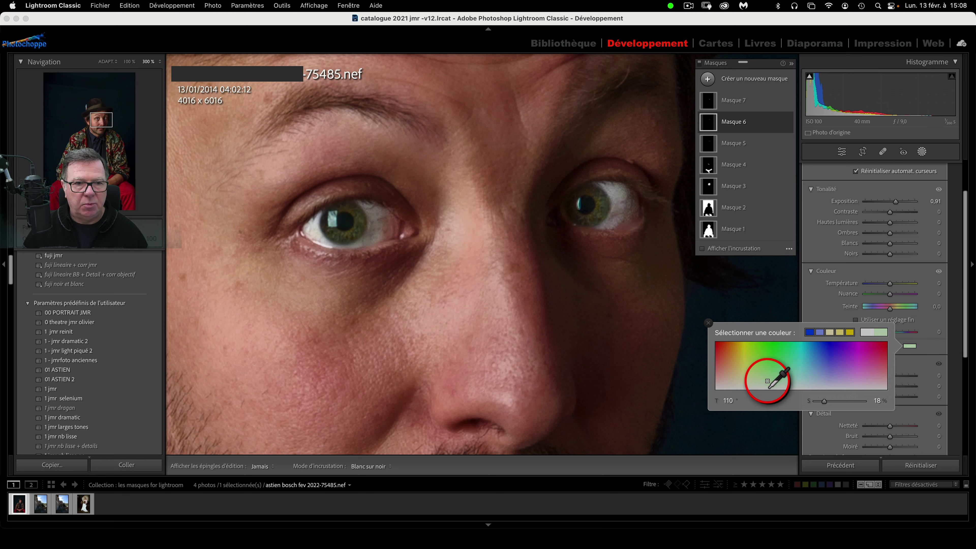
{"action": "left_click_drag", "start_coordinate": [768, 384], "coordinate": [768, 383]}
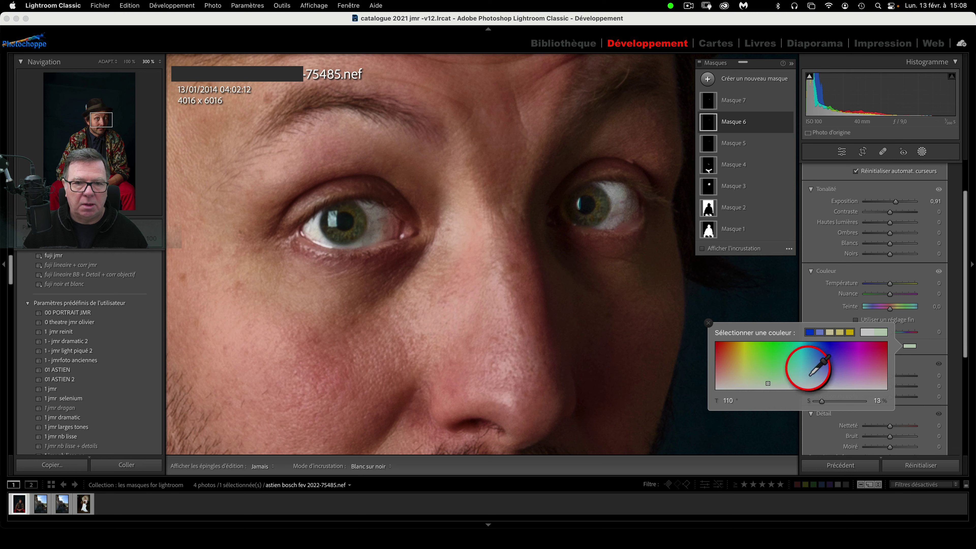
{"action": "left_click", "coordinate": [709, 323]}
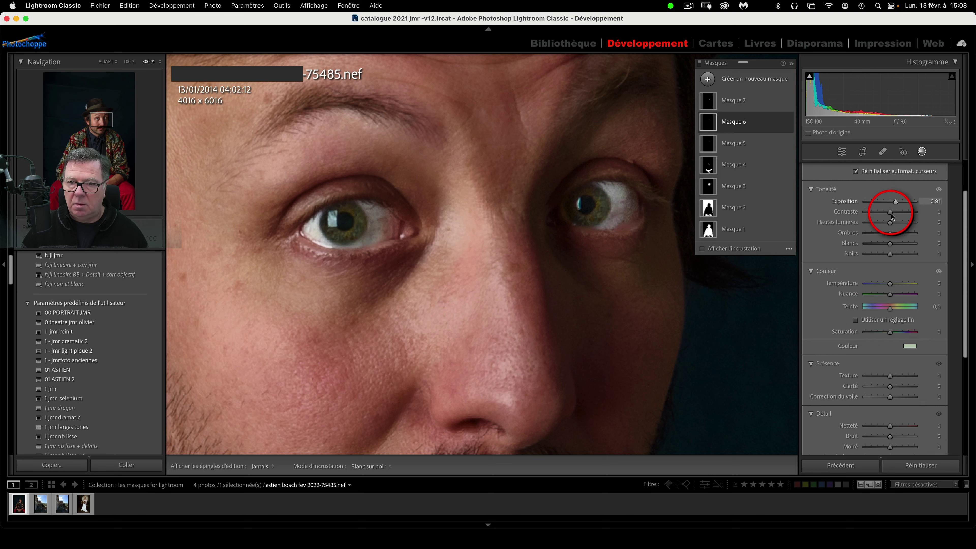
Give the irises more contrast by setting their mask's Ombres to −28 and Blancs to 23, and review the portrait.
{"action": "scroll", "coordinate": [875, 231], "scroll_direction": "up", "scroll_amount": 1}
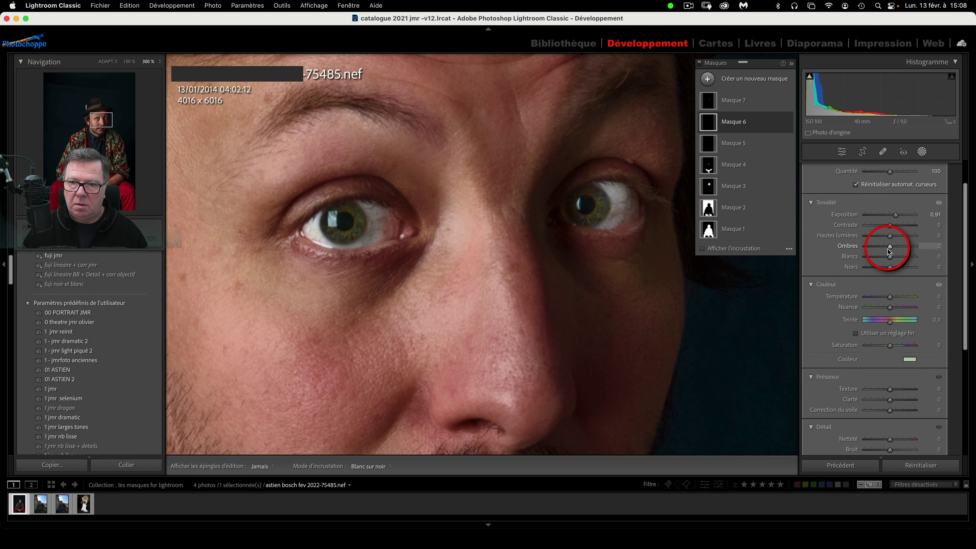
{"action": "mouse_move", "coordinate": [889, 247]}
{"action": "left_mouse_down"}
{"action": "mouse_move", "coordinate": [898, 246]}
{"action": "mouse_move", "coordinate": [880, 248]}
{"action": "left_mouse_up"}
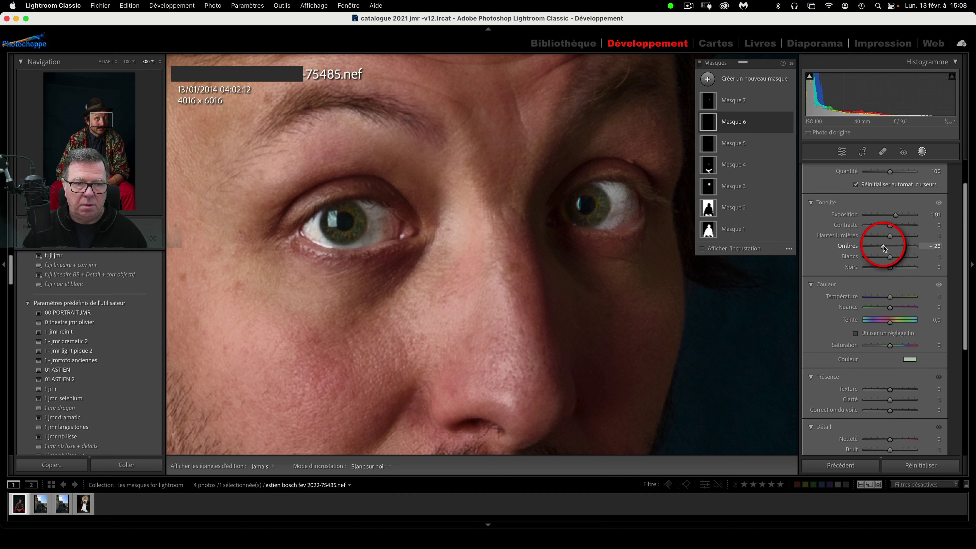
{"action": "left_click_drag", "start_coordinate": [890, 259], "coordinate": [896, 259]}
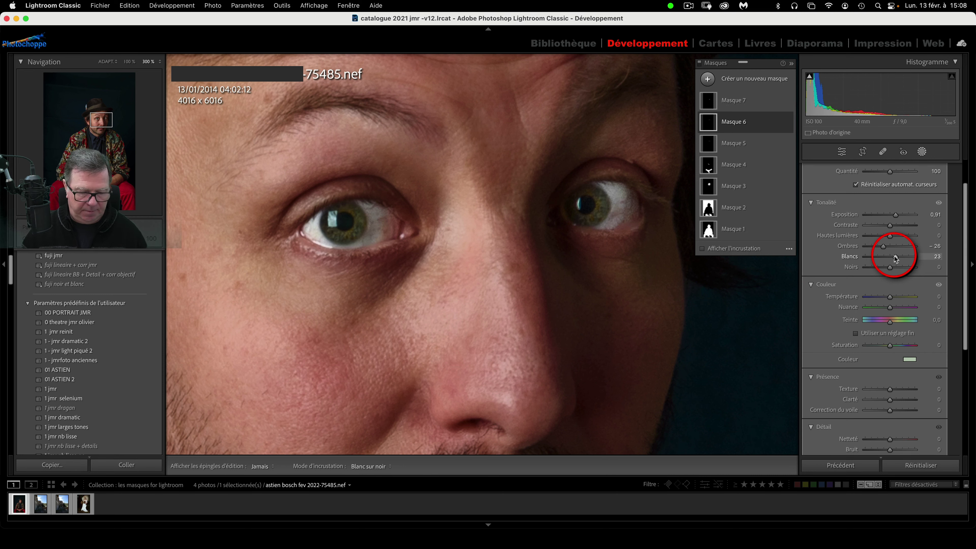
{"action": "key", "text": "super+minus"}
{"action": "key", "text": "super+minus"}
{"action": "key", "text": "super+minus"}
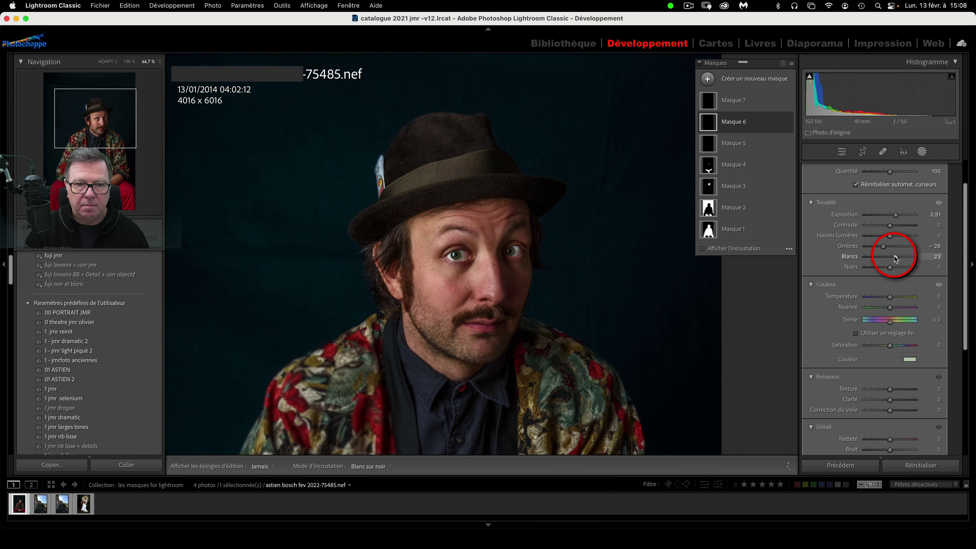
{"action": "left_click_drag", "start_coordinate": [599, 370], "coordinate": [588, 305]}
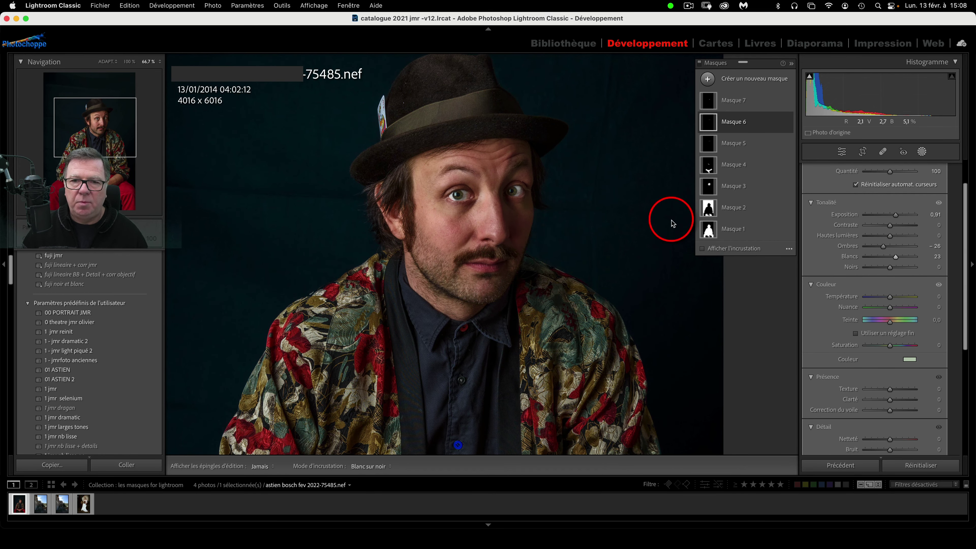
Select the lips mask (Masque 7) and reveal its Personne 1 - Lèvres component to check the selected area.
{"action": "left_click", "coordinate": [733, 102]}
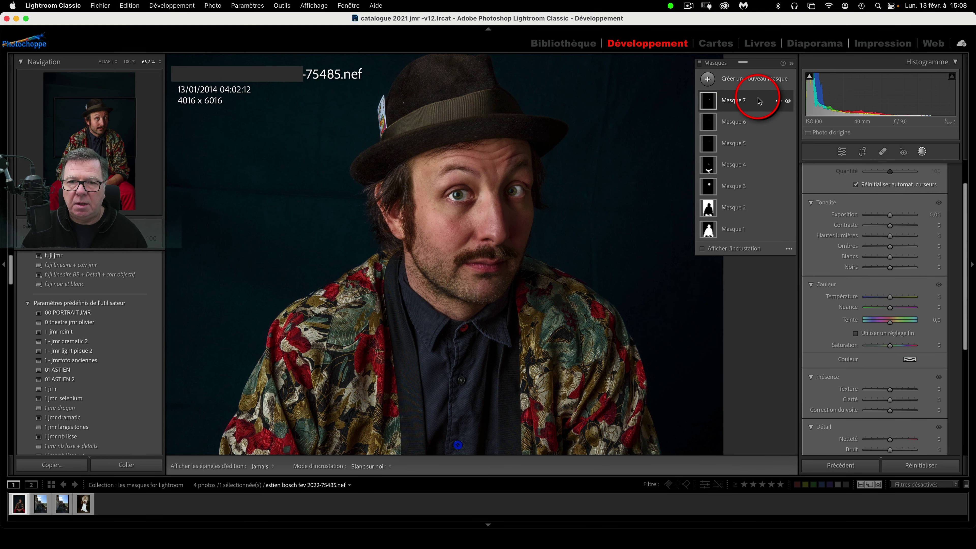
{"action": "left_click", "coordinate": [713, 102]}
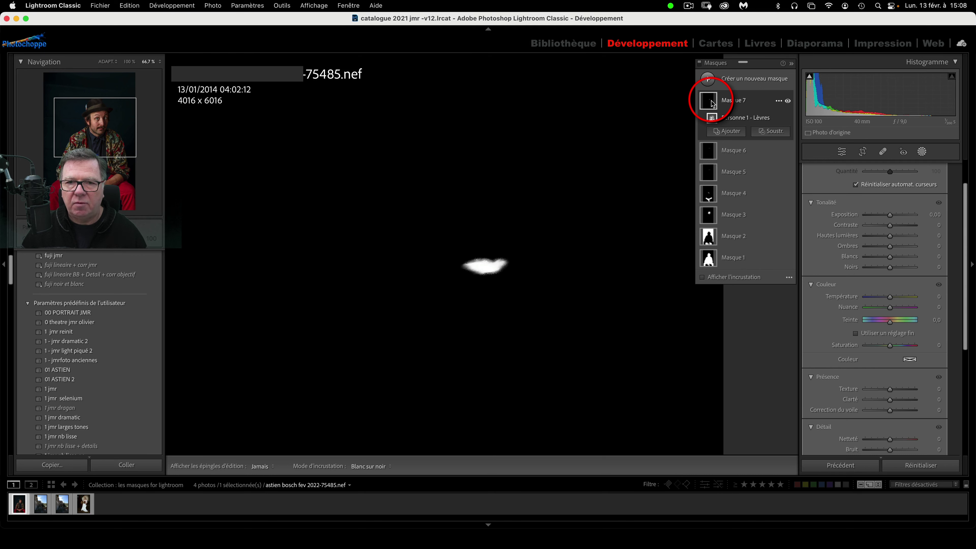
{"action": "left_click", "coordinate": [730, 119]}
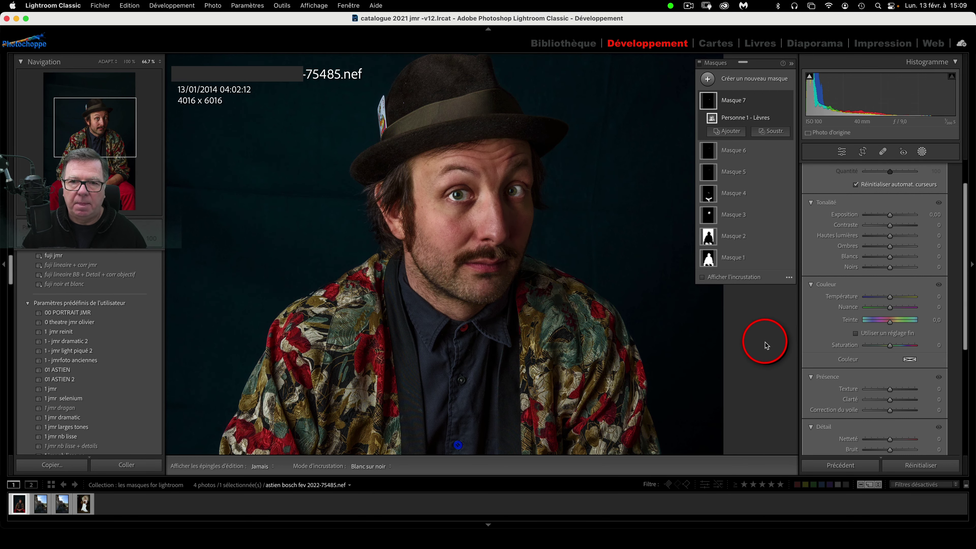
Try tinting the lips red, first with hue 9 and saturation 37 %, and reduce it to hue 6 and saturation 19 %.
{"action": "scroll", "coordinate": [841, 361], "scroll_direction": "down", "scroll_amount": 5}
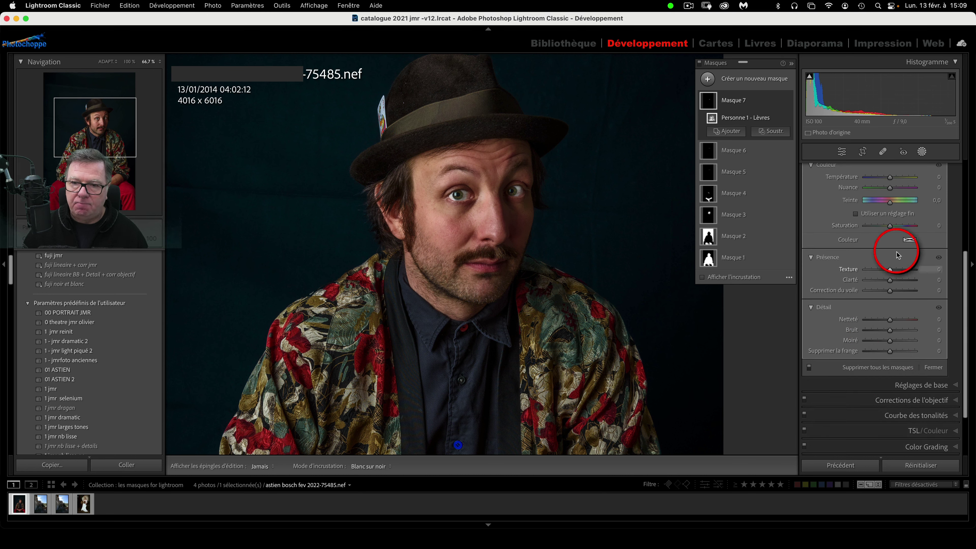
{"action": "left_click", "coordinate": [908, 240]}
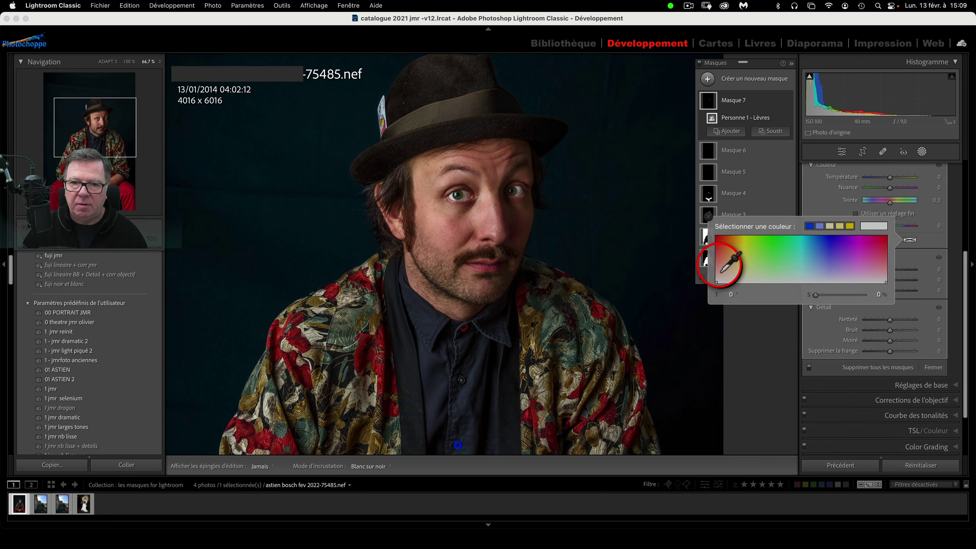
{"action": "left_click", "coordinate": [719, 265]}
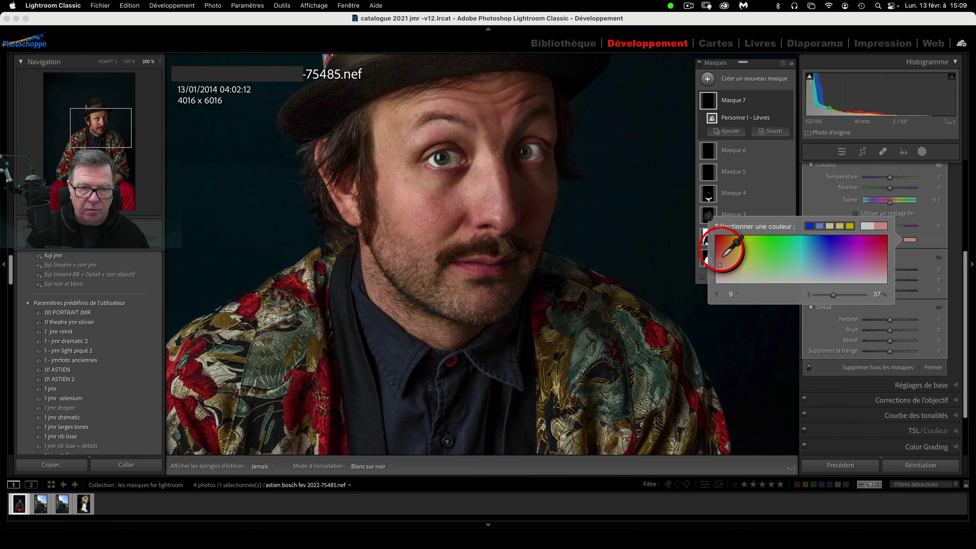
{"action": "key", "text": "super+equal"}
{"action": "key", "text": "super+equal"}
{"action": "key", "text": "super+equal"}
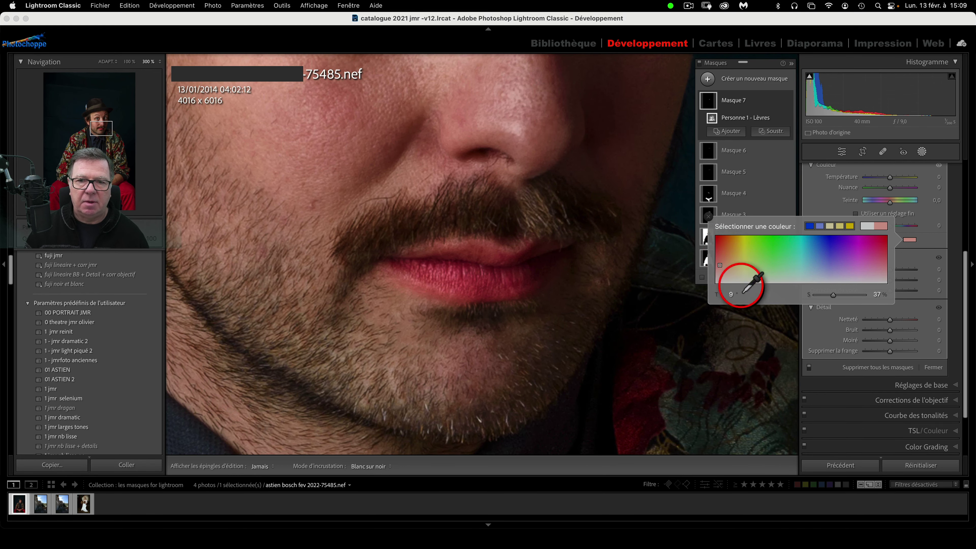
{"action": "left_click", "coordinate": [718, 274]}
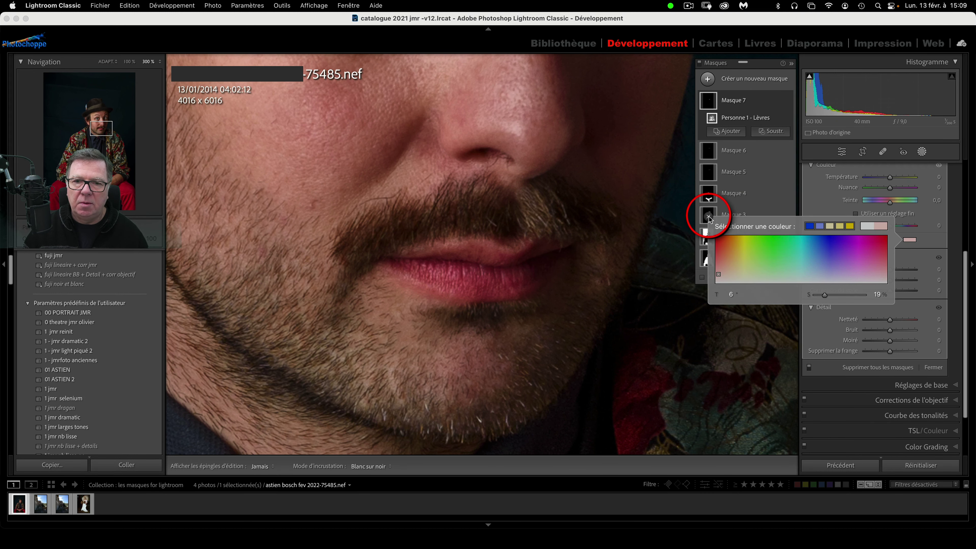
{"action": "left_click", "coordinate": [709, 219]}
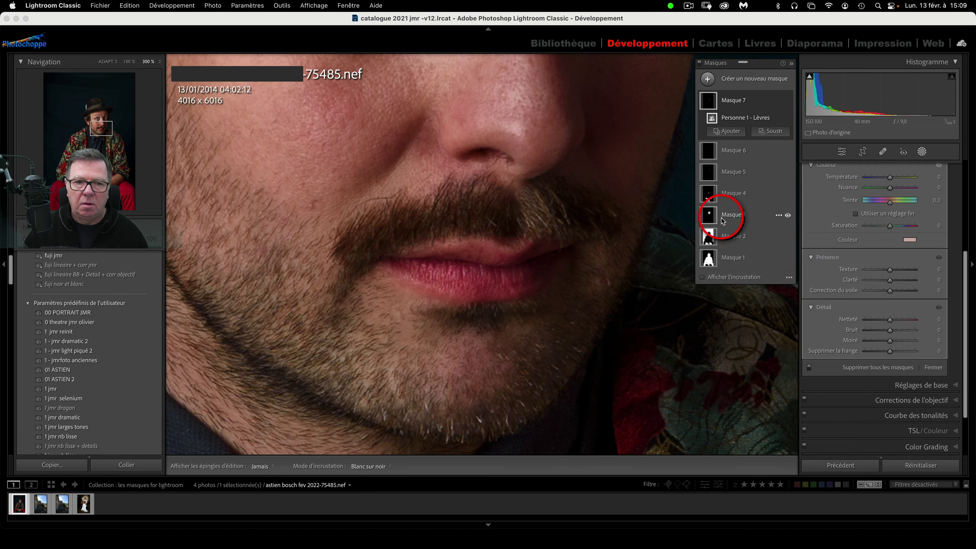
Remove the lips' tint by setting the mask colour's saturation to 0 %.
{"action": "scroll", "coordinate": [860, 215], "scroll_direction": "up", "scroll_amount": 3}
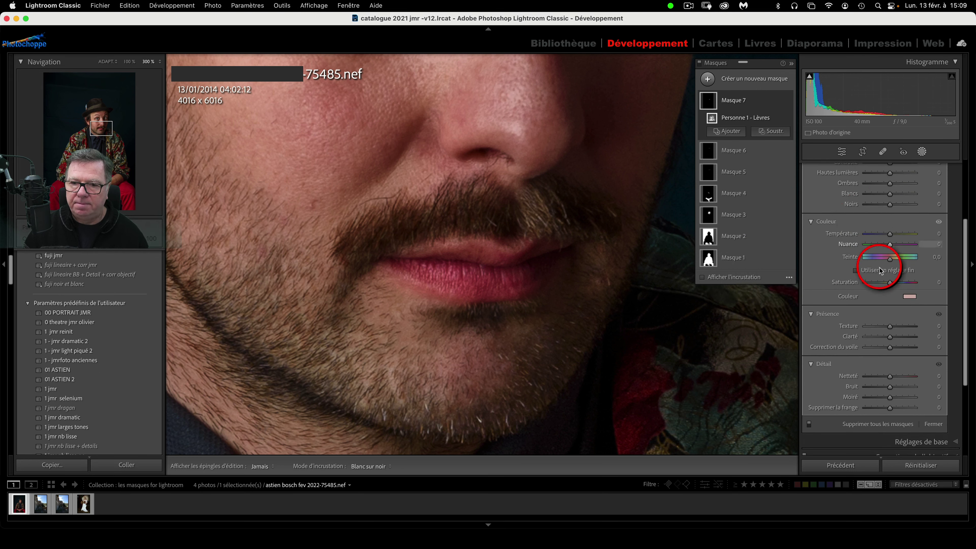
{"action": "left_click", "coordinate": [912, 297]}
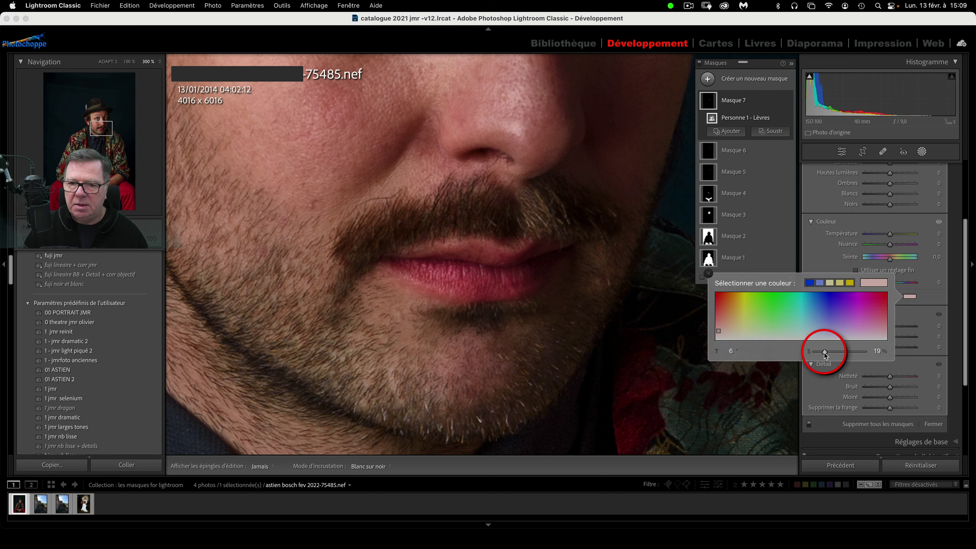
{"action": "left_click_drag", "start_coordinate": [825, 353], "coordinate": [782, 351]}
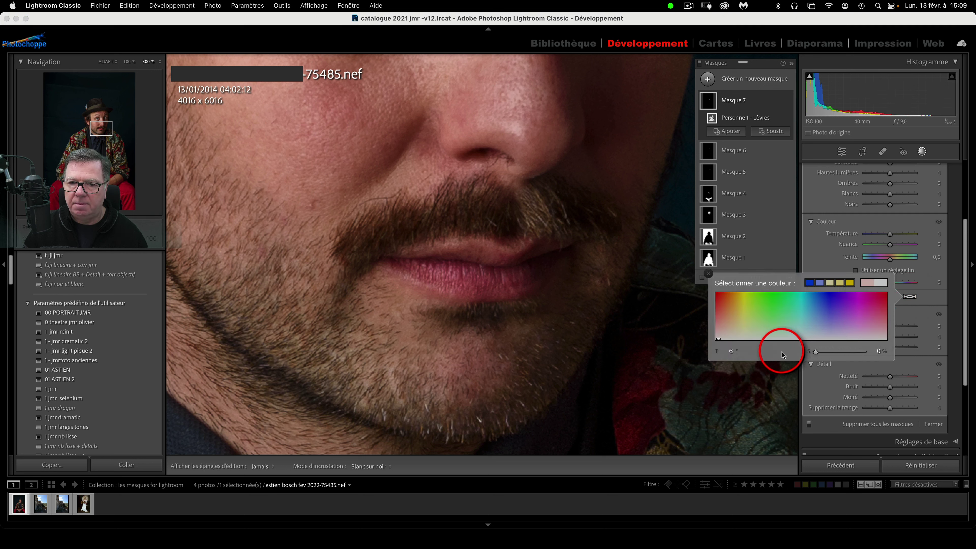
{"action": "left_click", "coordinate": [709, 273]}
Brighten and soften the lips by setting their mask's Exposition to 0,32 and Contraste to −20, and review the whole portrait.
{"action": "scroll", "coordinate": [857, 237], "scroll_direction": "up", "scroll_amount": 2}
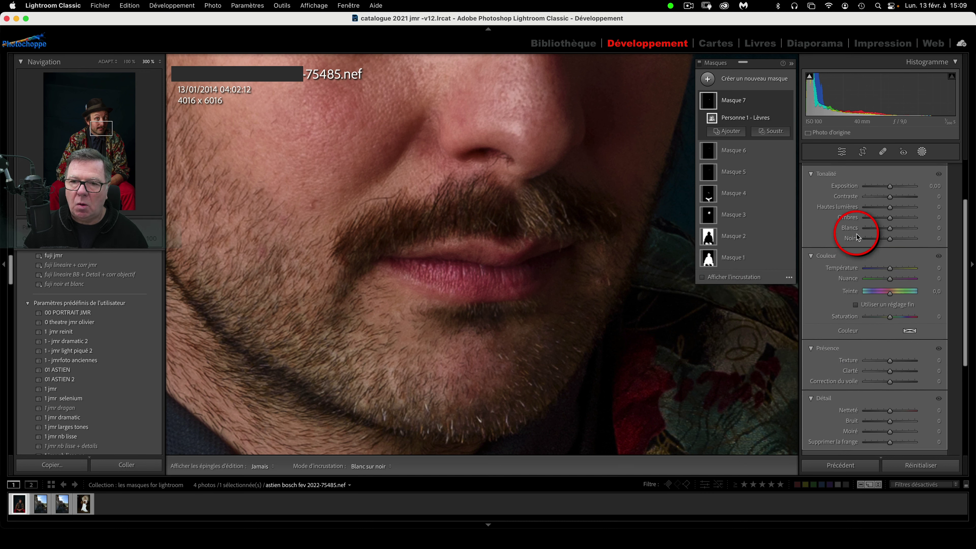
{"action": "scroll", "coordinate": [858, 237], "scroll_direction": "up", "scroll_amount": 2}
{"action": "left_click_drag", "start_coordinate": [883, 211], "coordinate": [887, 210]}
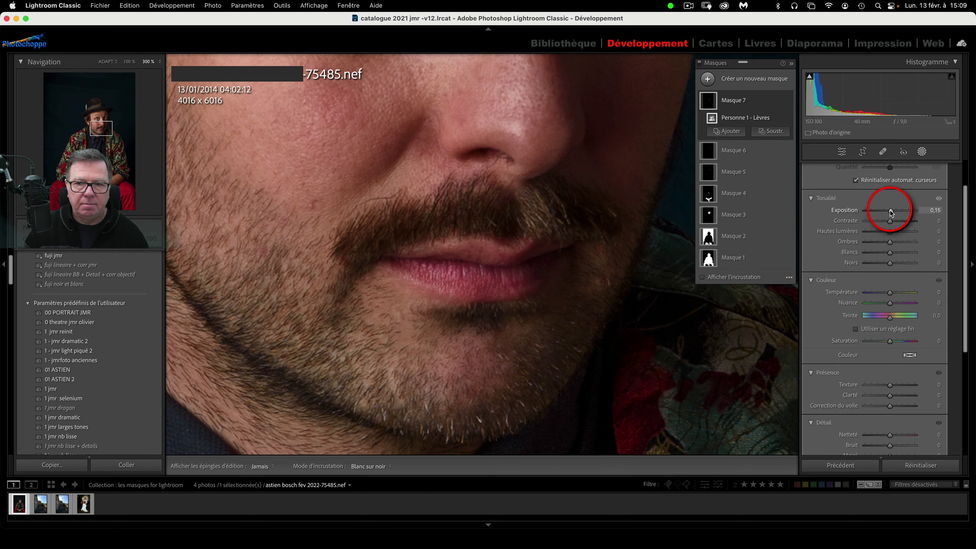
{"action": "mouse_move", "coordinate": [890, 209]}
{"action": "left_mouse_down"}
{"action": "mouse_move", "coordinate": [874, 223]}
{"action": "mouse_move", "coordinate": [885, 222]}
{"action": "left_mouse_up"}
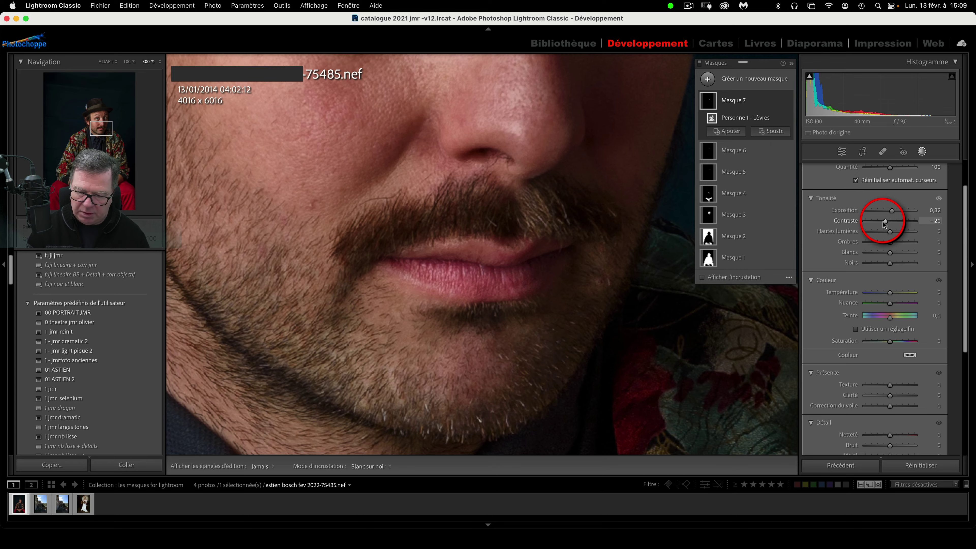
{"action": "key", "text": "super+minus"}
{"action": "key", "text": "super+minus"}
{"action": "key", "text": "super+minus"}
{"action": "key", "text": "super+minus"}
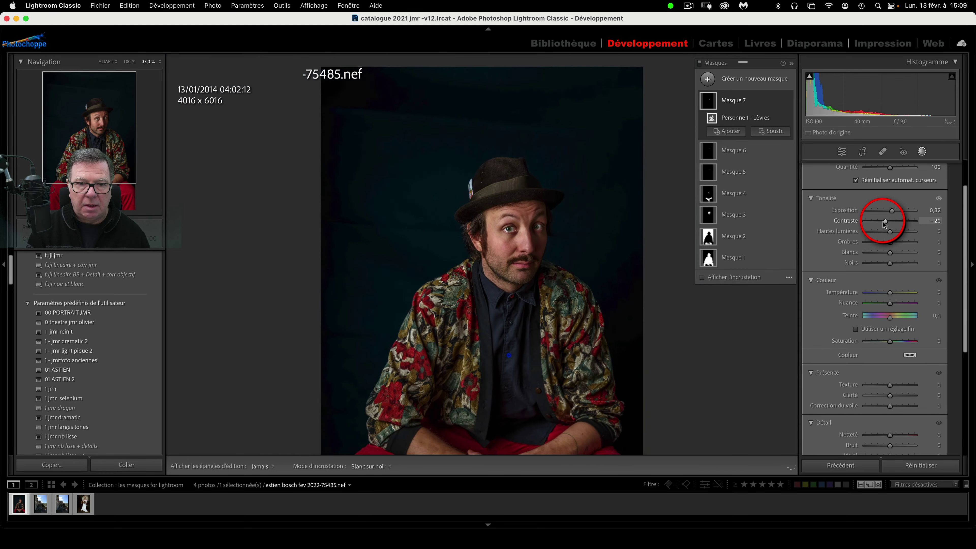
{"action": "scroll", "coordinate": [864, 231], "scroll_direction": "down", "scroll_amount": 1}
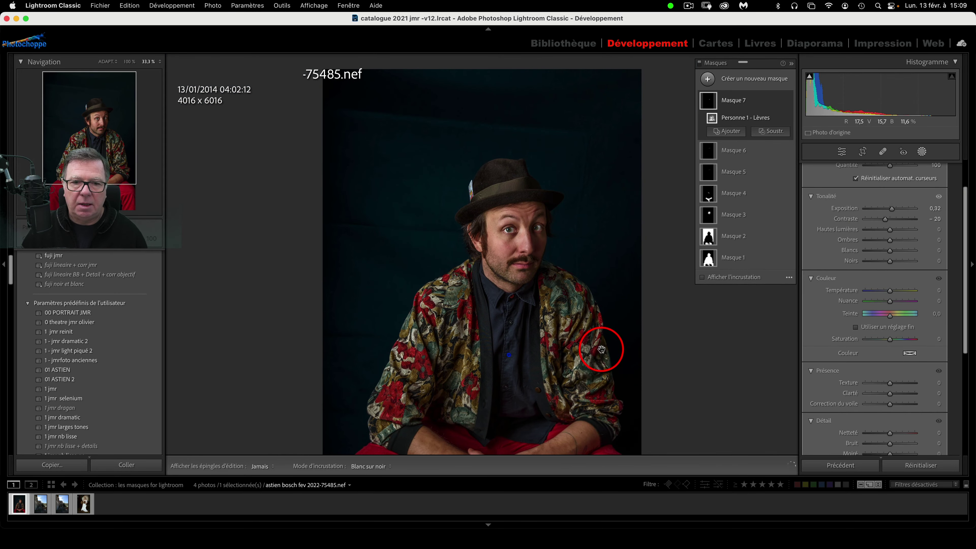
{"action": "scroll", "coordinate": [599, 340], "scroll_direction": "down", "scroll_amount": 2}
{"action": "key", "text": "super+minus"}
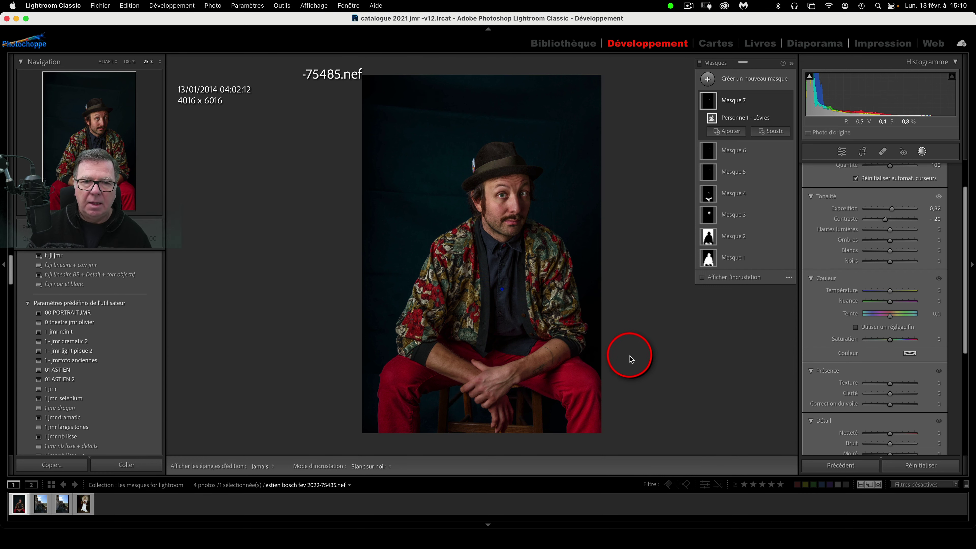
Create a new mask that automatically selects the portrait's background.
{"action": "left_click", "coordinate": [707, 79]}
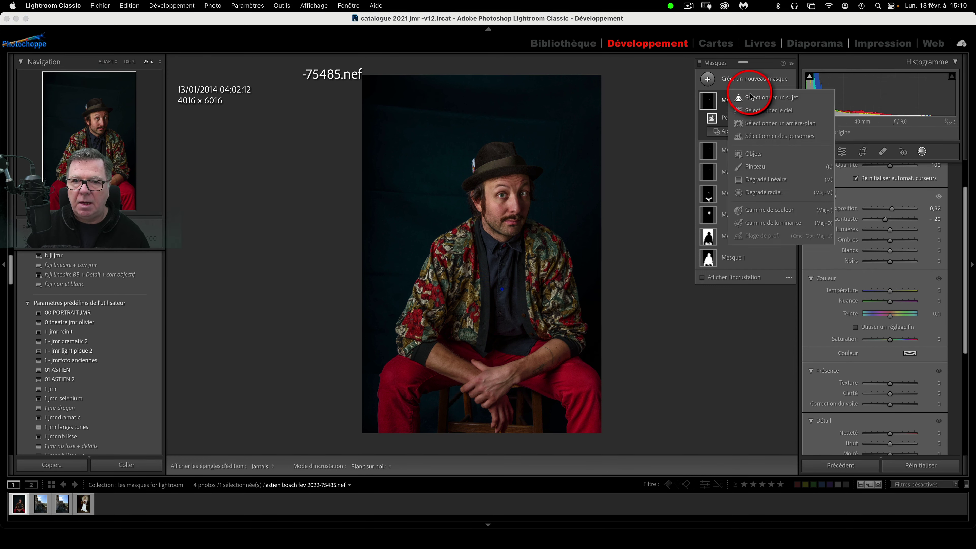
{"action": "left_click", "coordinate": [765, 123]}
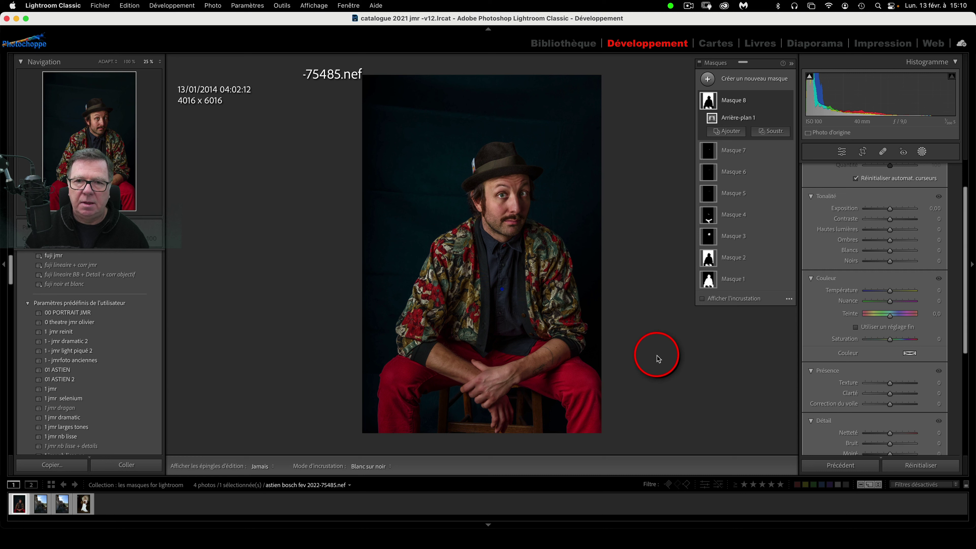
{"action": "key", "text": "alt"}
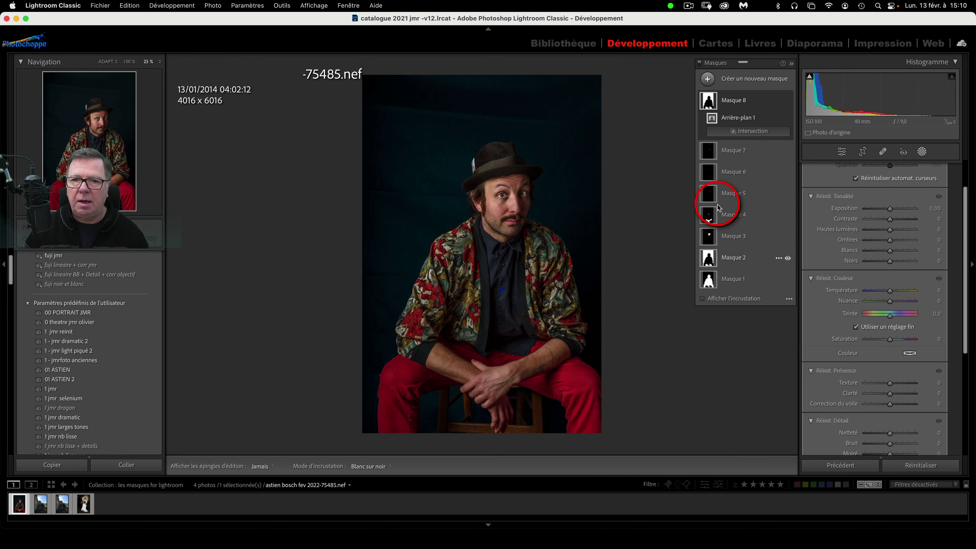
{"action": "left_click", "coordinate": [748, 135]}
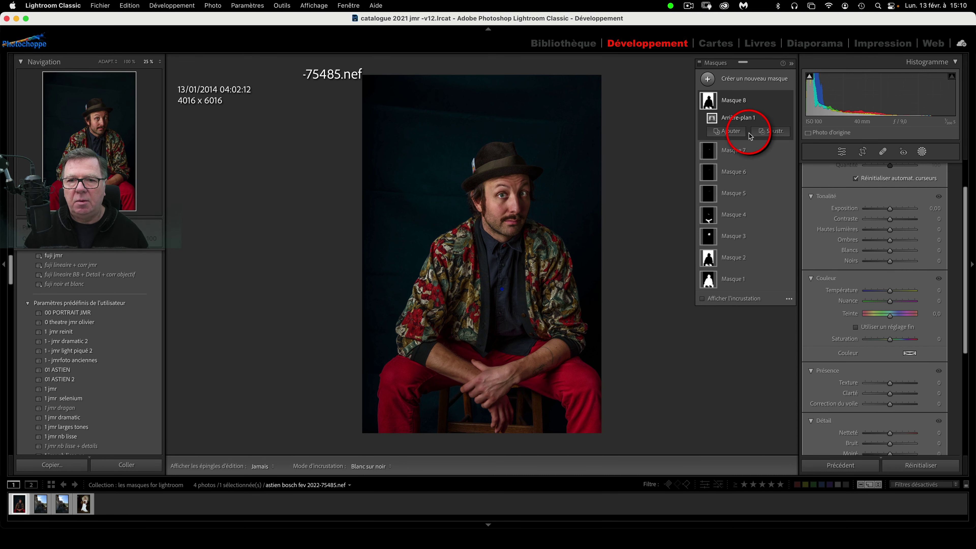
{"action": "left_click", "coordinate": [750, 134]}
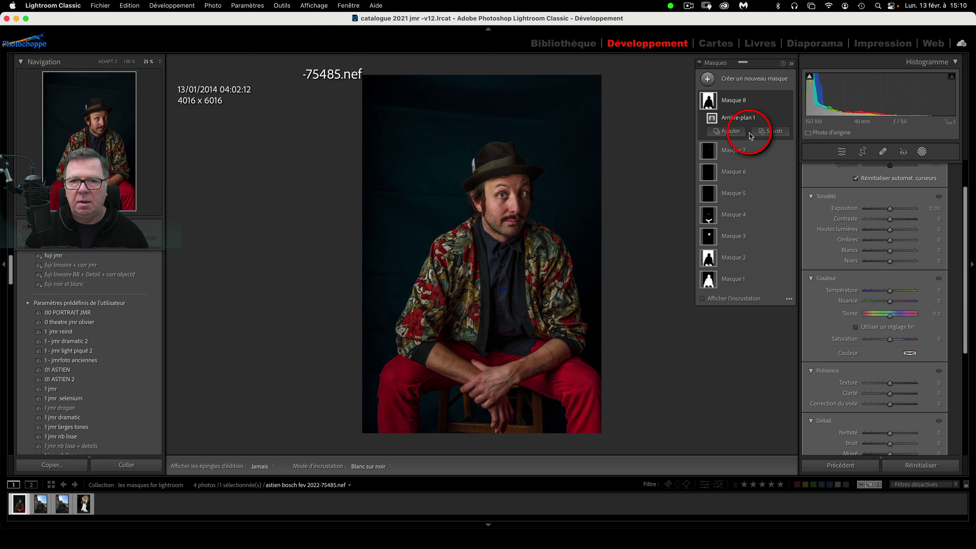
{"action": "mouse_move", "coordinate": [778, 103]}
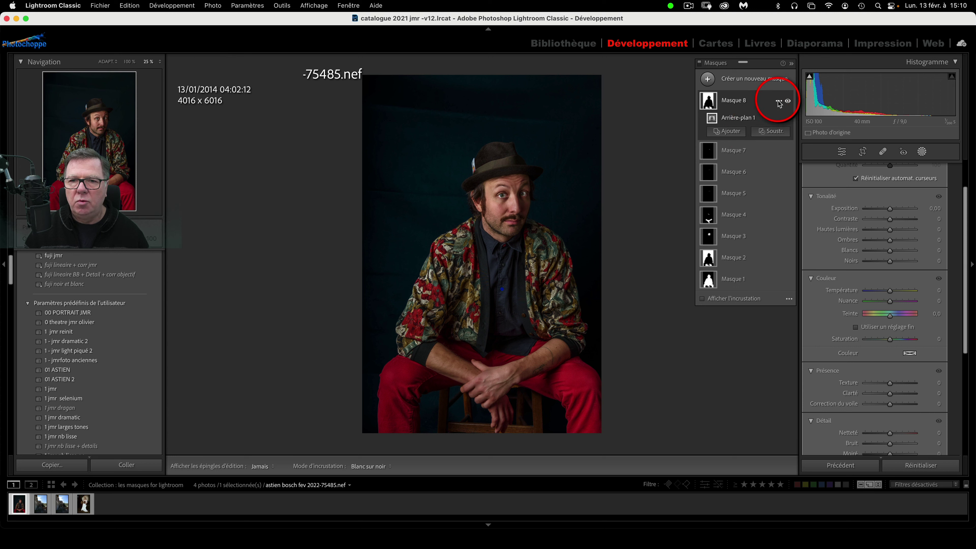
{"action": "left_click", "coordinate": [778, 103]}
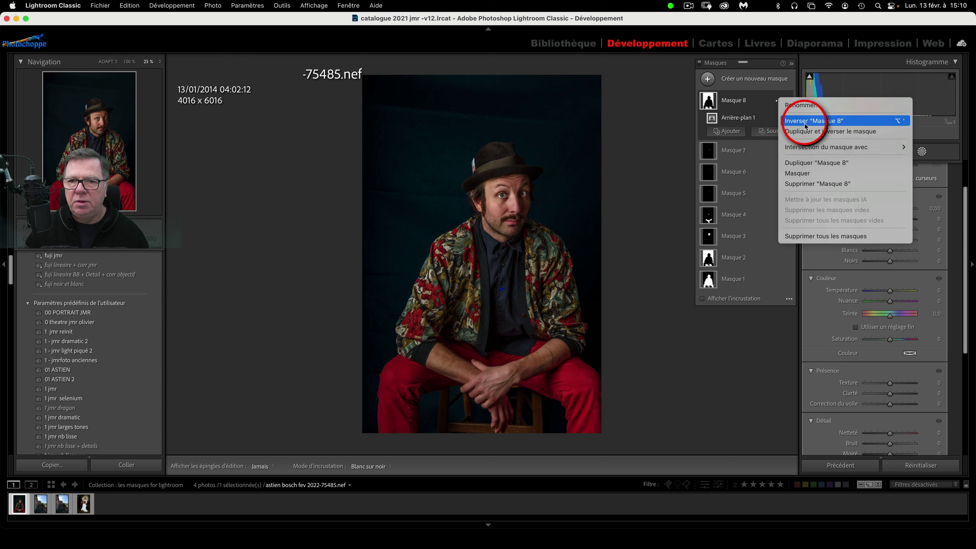
{"action": "mouse_move", "coordinate": [814, 149]}
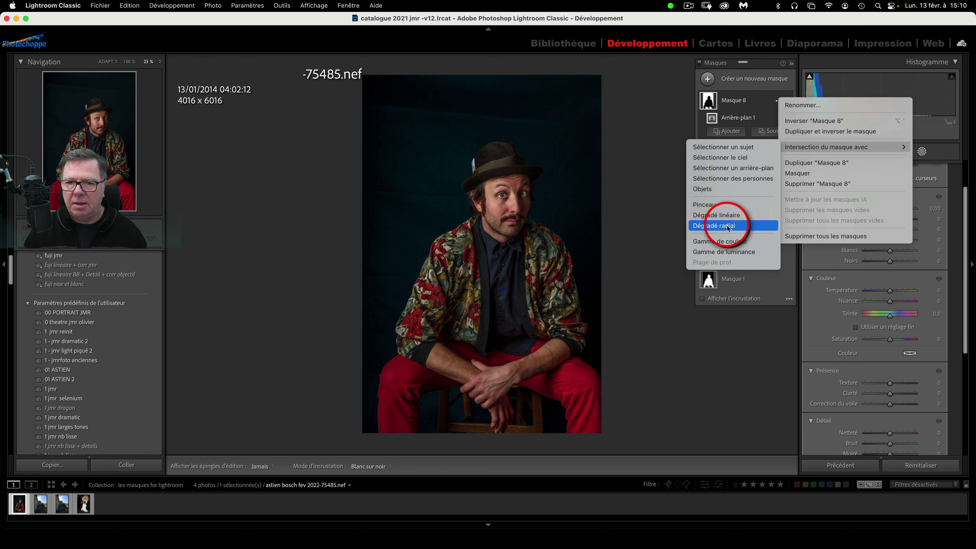
{"action": "left_click", "coordinate": [630, 189]}
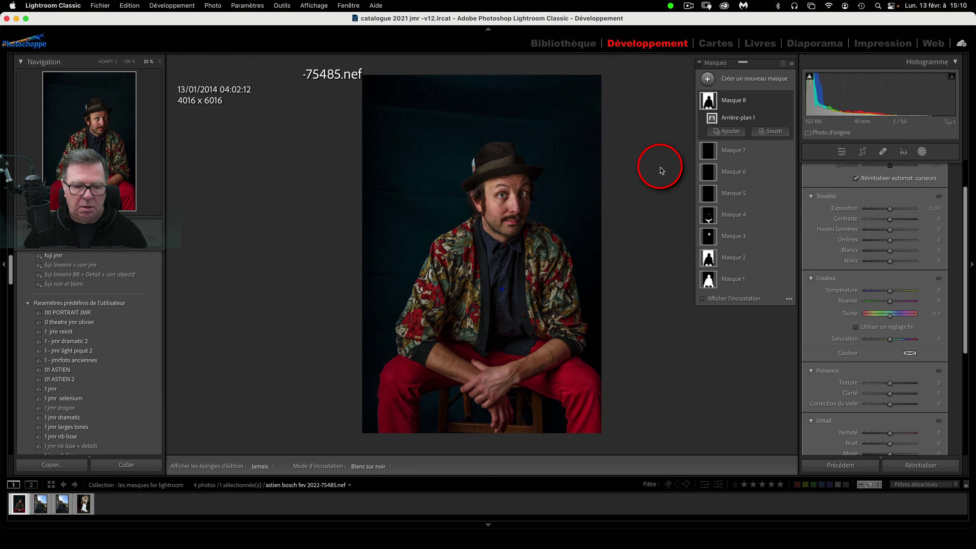
Add a radial gradient as an intersection to the background mask Masque 8 and set the edit pins' display to Auto.
{"action": "left_click", "coordinate": [755, 132], "text": "alt"}
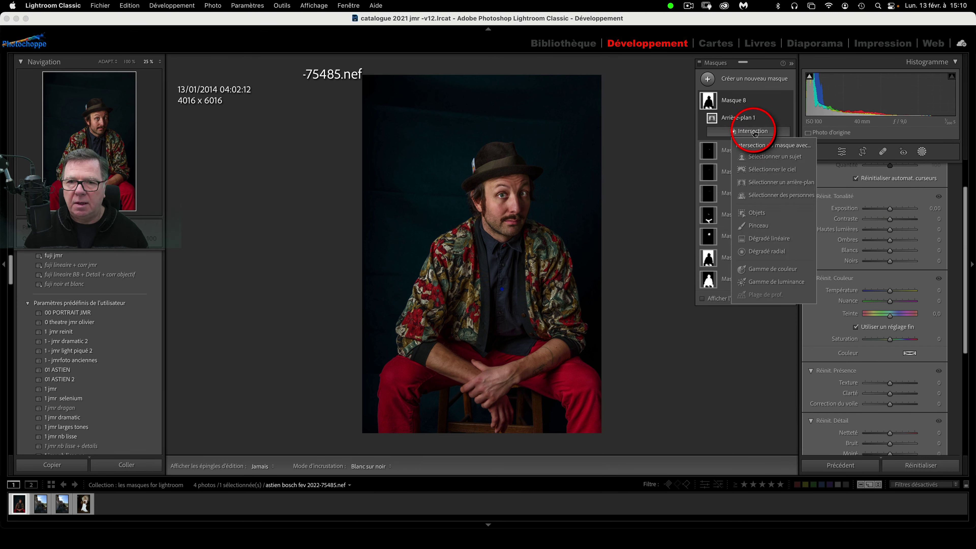
{"action": "left_click", "coordinate": [773, 252]}
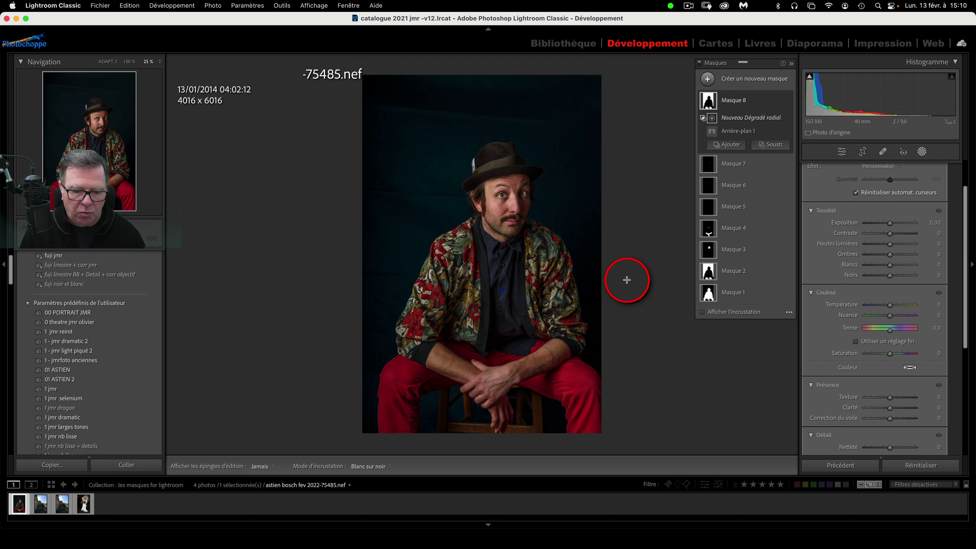
{"action": "key", "text": "h"}
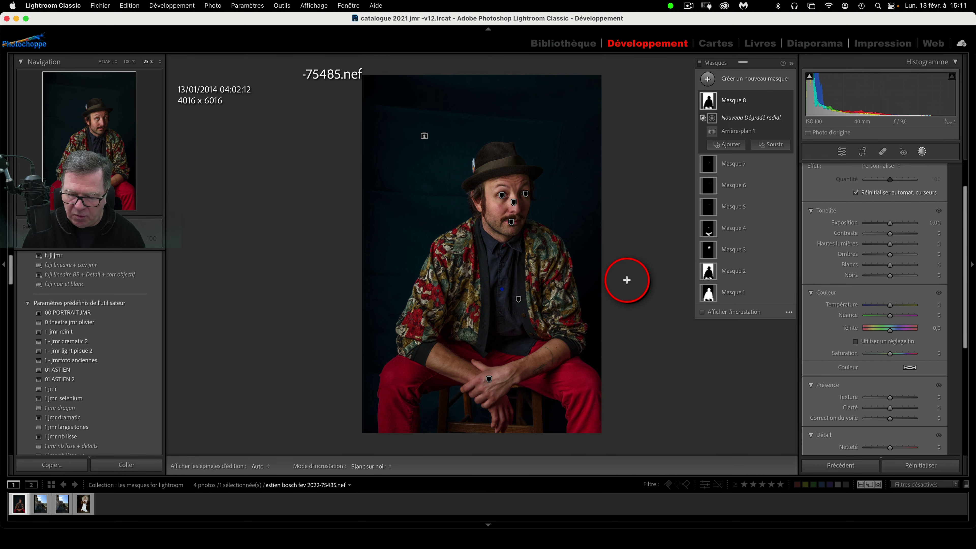
{"action": "key", "text": "super+equal"}
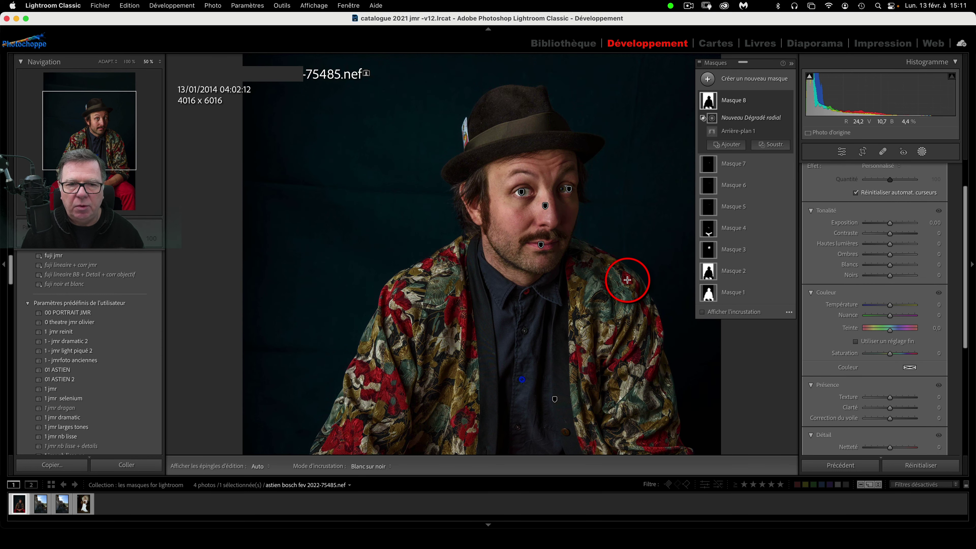
{"action": "key", "text": "h"}
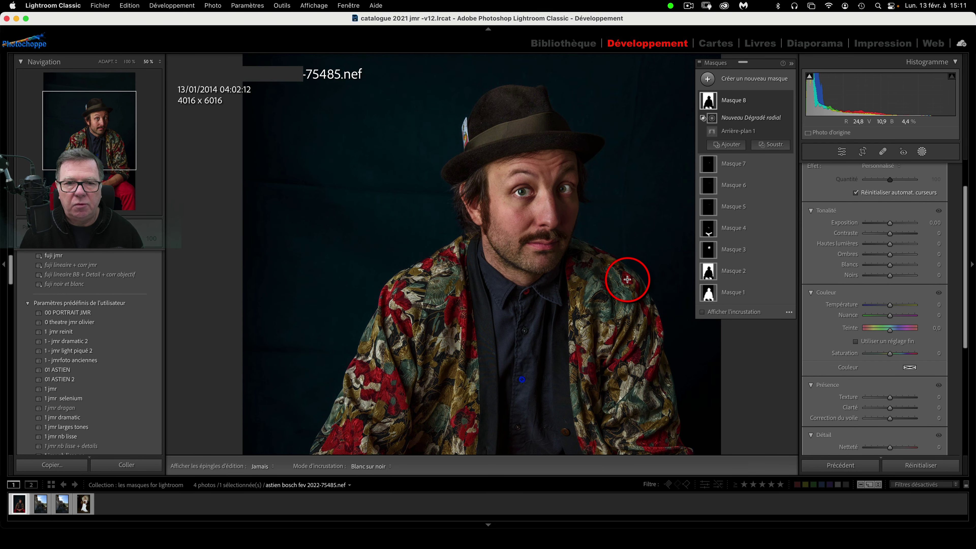
{"action": "key", "text": "h"}
{"action": "key", "text": "h"}
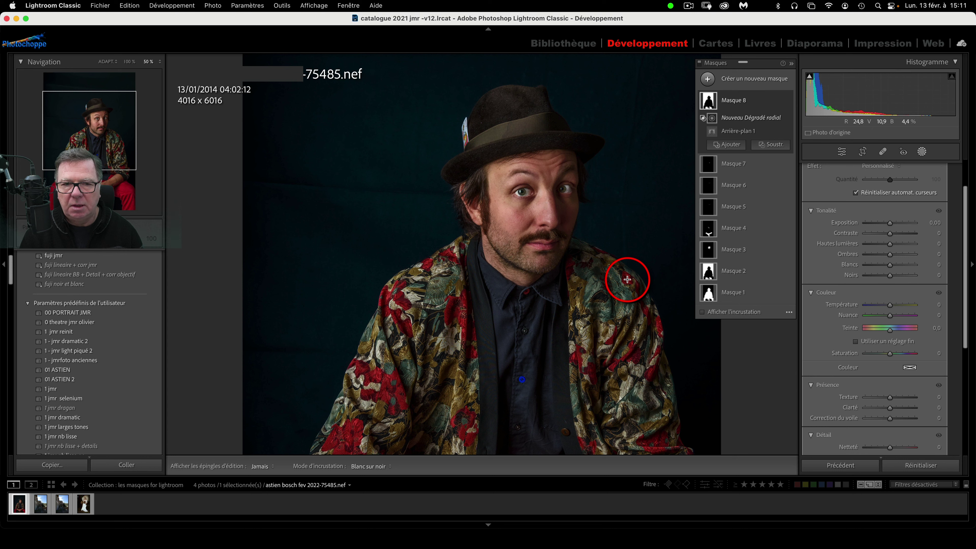
{"action": "key", "text": "h"}
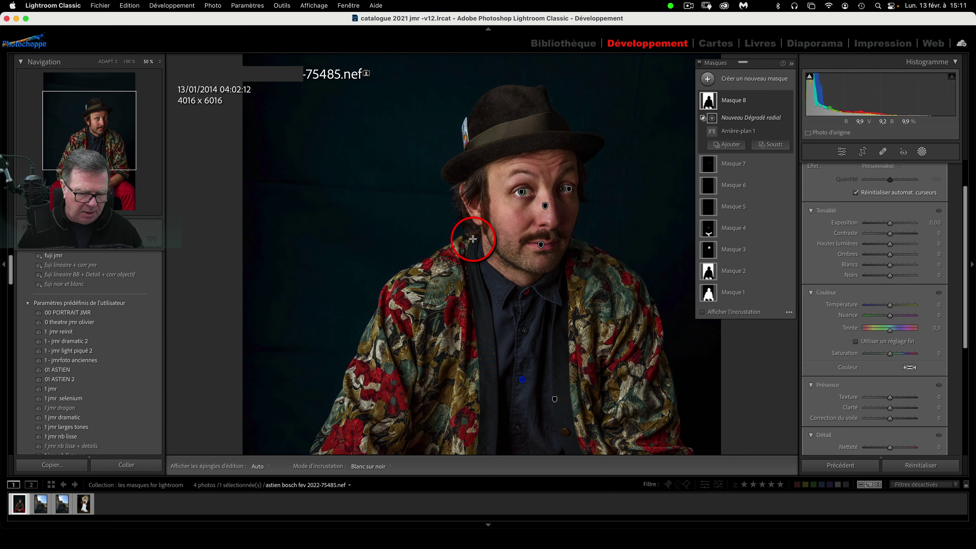
Draw the intersecting radial gradient as an ellipse wider than the photo and centre it on the man's head.
{"action": "key", "text": "super+minus"}
{"action": "key", "text": "super+minus"}
{"action": "key", "text": "super+minus"}
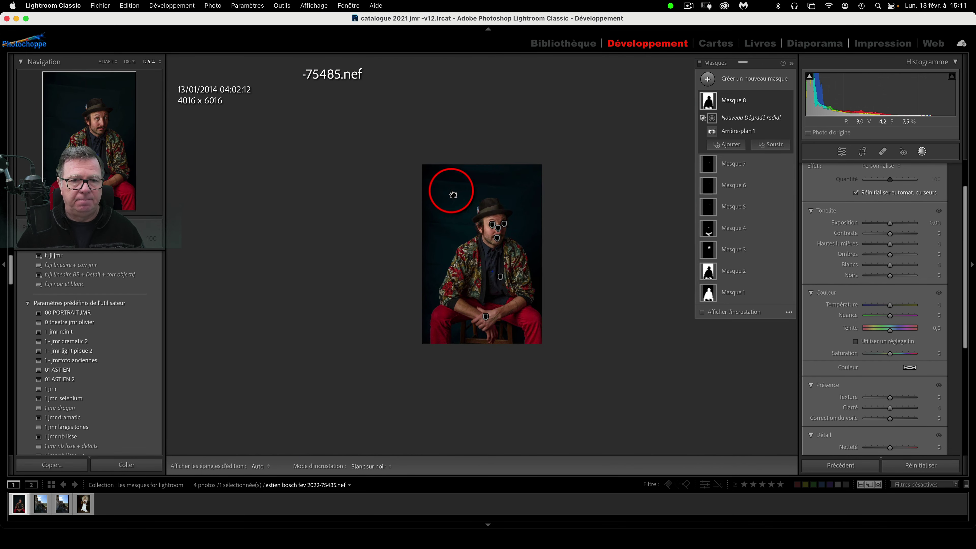
{"action": "left_click_drag", "start_coordinate": [440, 179], "coordinate": [535, 241]}
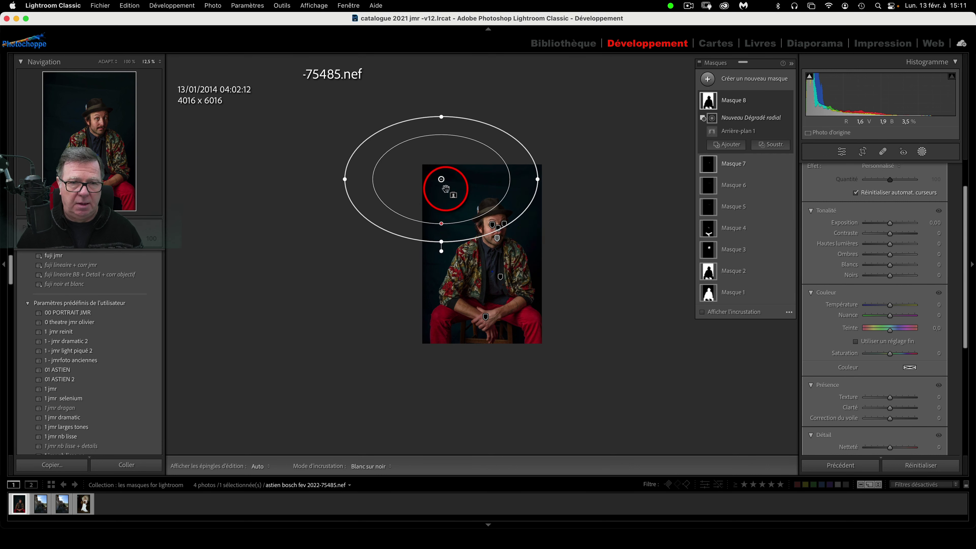
{"action": "left_click_drag", "start_coordinate": [452, 196], "coordinate": [485, 230]}
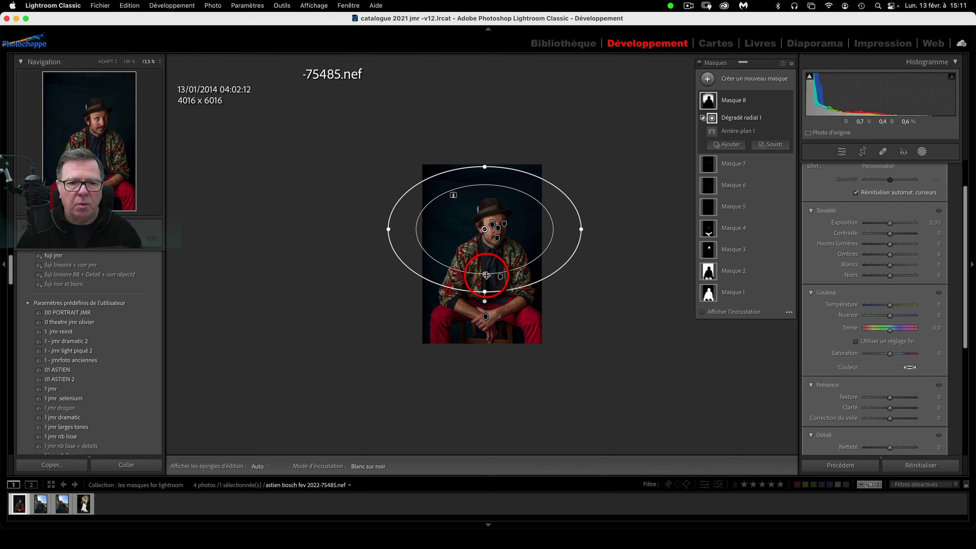
{"action": "left_click_drag", "start_coordinate": [486, 265], "coordinate": [484, 265]}
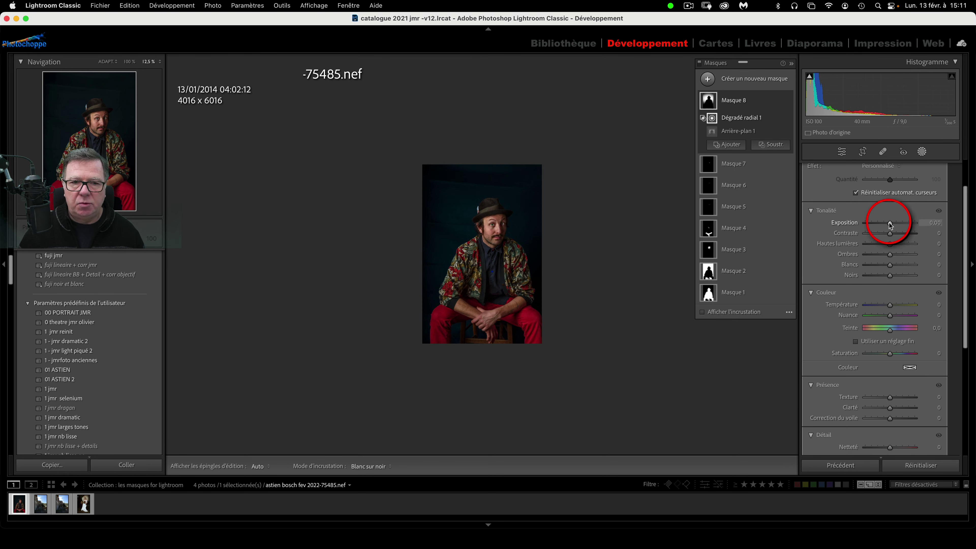
Brighten the intersected background mask with an Exposition of 1,61 and check which area the mask covers.
{"action": "left_click_drag", "start_coordinate": [889, 222], "coordinate": [899, 223]}
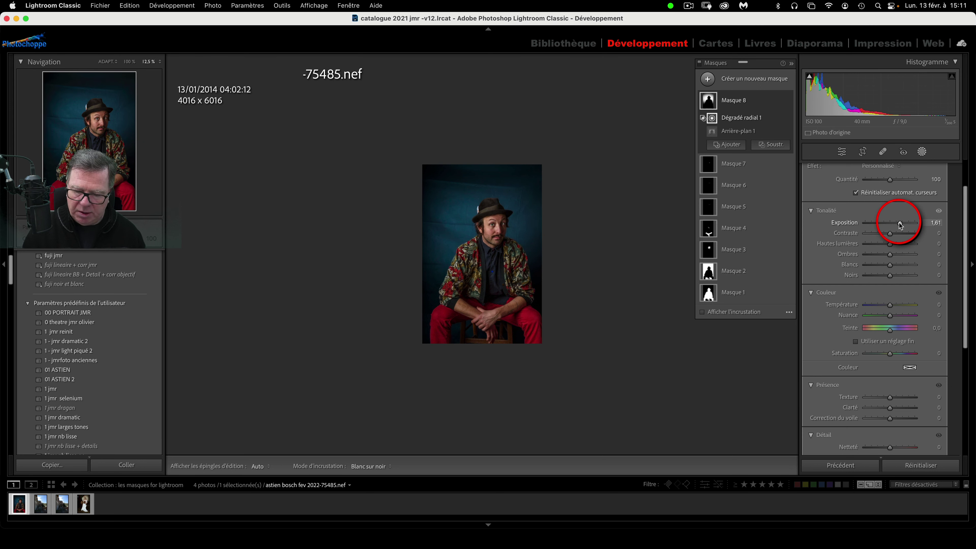
{"action": "key", "text": "super+equal"}
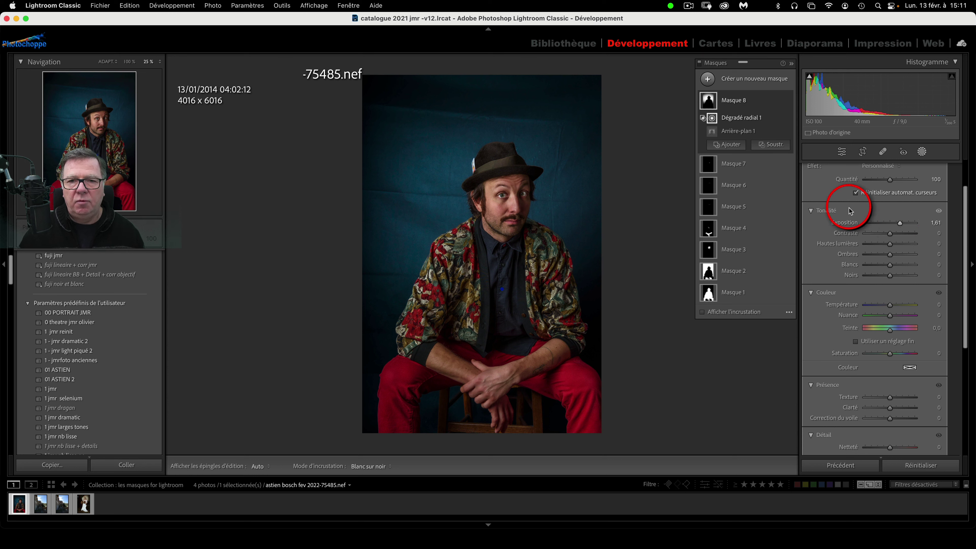
{"action": "mouse_move", "coordinate": [715, 108]}
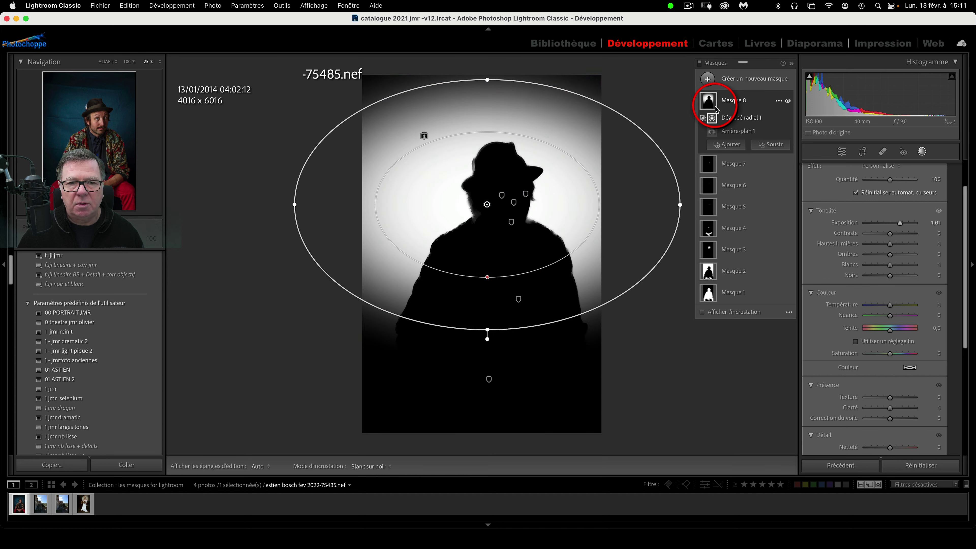
Narrow the radial gradient to just inside the photo's width and reduce its height to end at the man's chest.
{"action": "left_click_drag", "start_coordinate": [681, 207], "coordinate": [598, 201]}
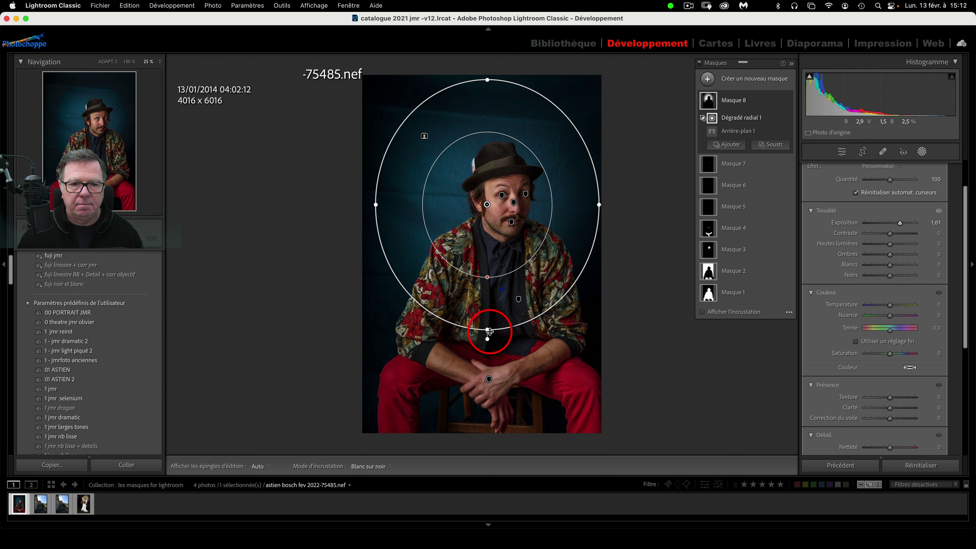
{"action": "left_click_drag", "start_coordinate": [489, 331], "coordinate": [487, 303]}
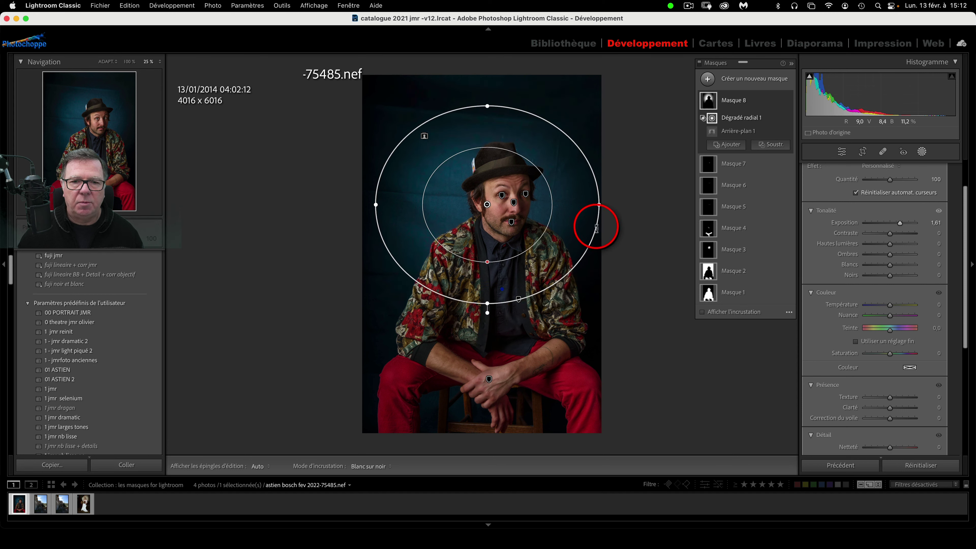
{"action": "left_click_drag", "start_coordinate": [606, 208], "coordinate": [602, 208]}
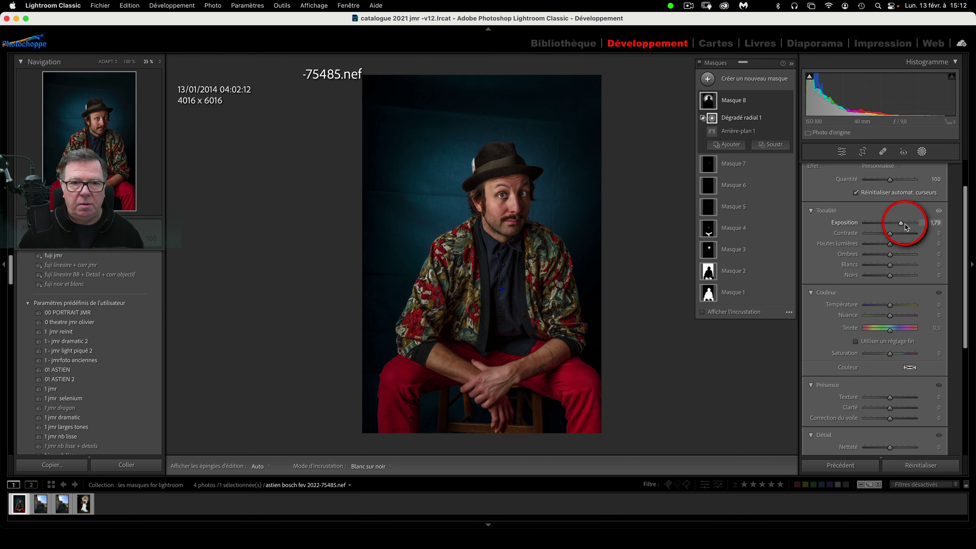
Set the intersected background mask's Exposition to 2,23 and hide the edit pins to review the glow behind the man.
{"action": "left_click_drag", "start_coordinate": [900, 223], "coordinate": [903, 226]}
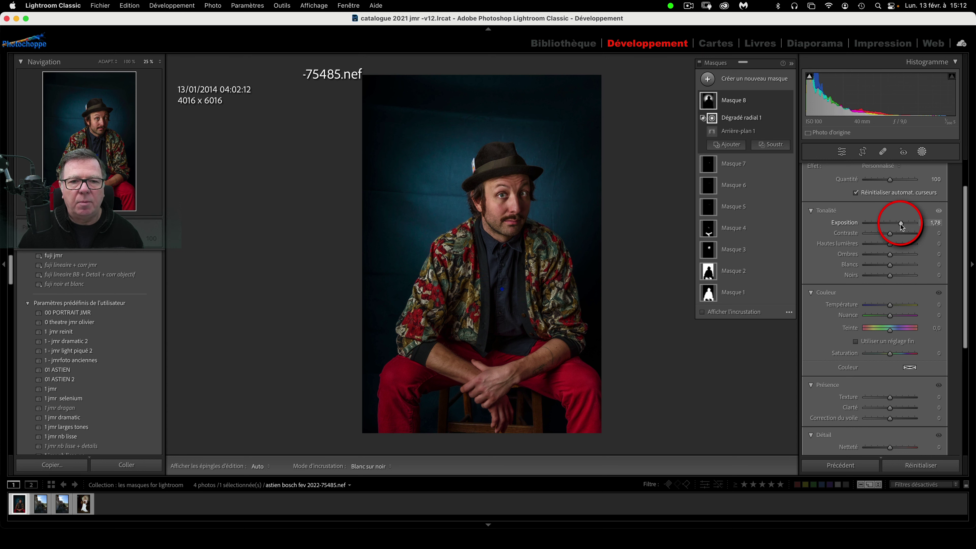
{"action": "left_click_drag", "start_coordinate": [901, 225], "coordinate": [904, 225]}
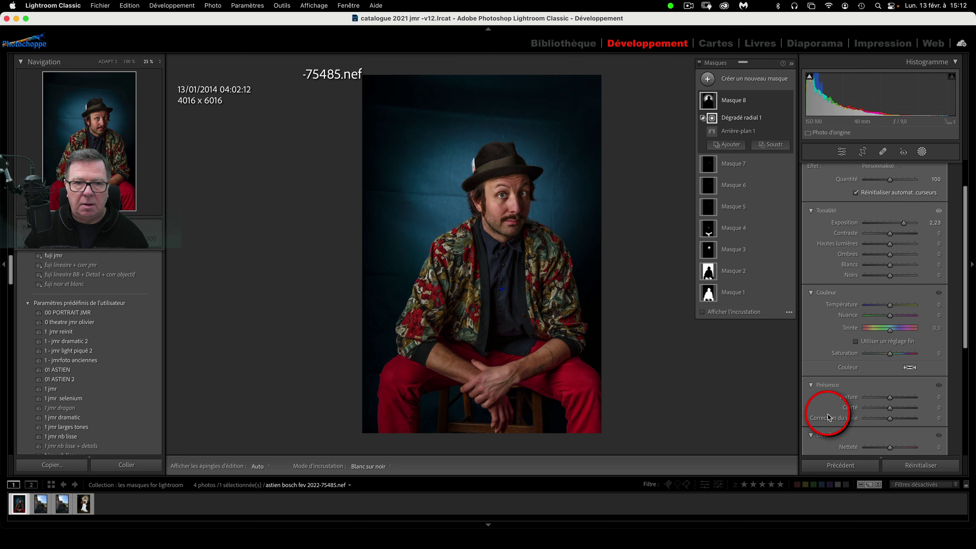
{"action": "mouse_move", "coordinate": [577, 436]}
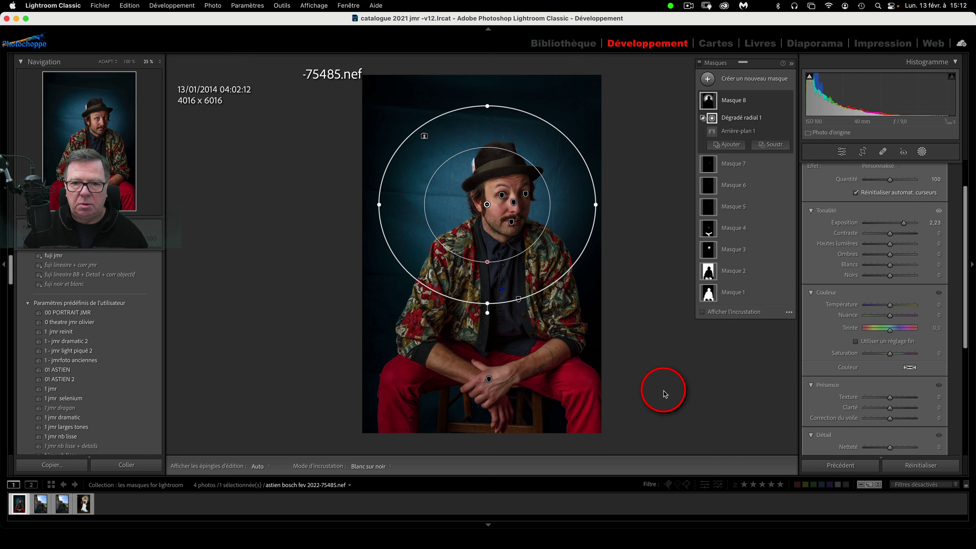
{"action": "key", "text": "h"}
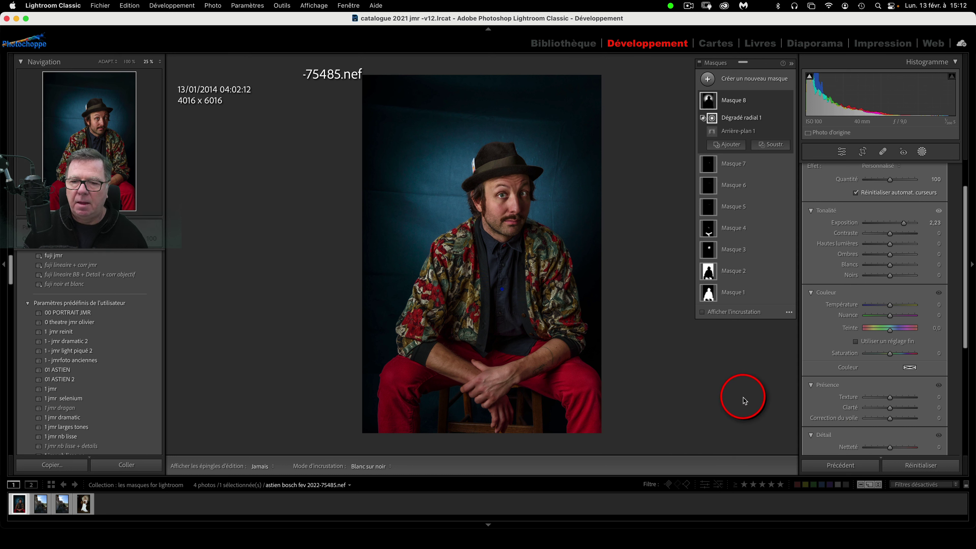
Create a linear gradient mask rising from below the photo's lower edge to the man's chest, and level it horizontally.
{"action": "left_click", "coordinate": [708, 80]}
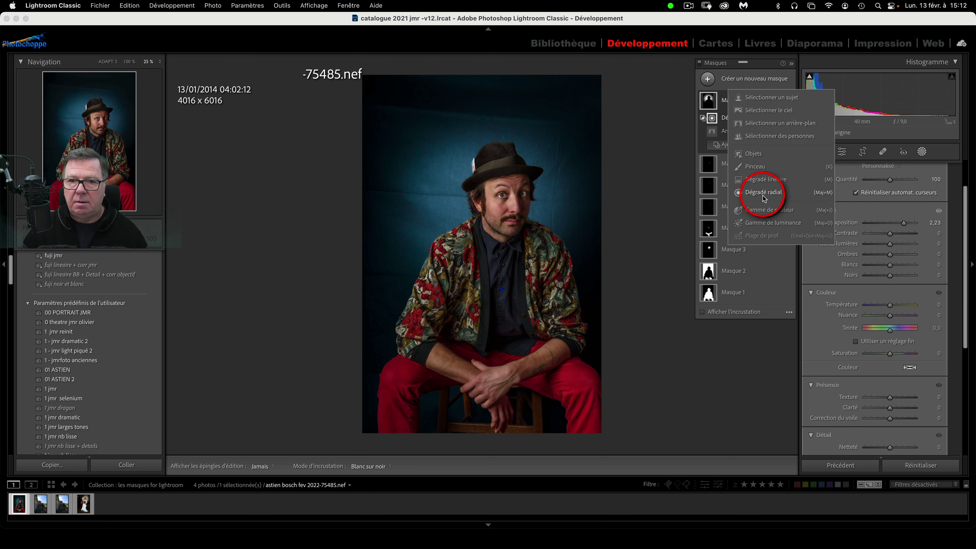
{"action": "left_click", "coordinate": [767, 179]}
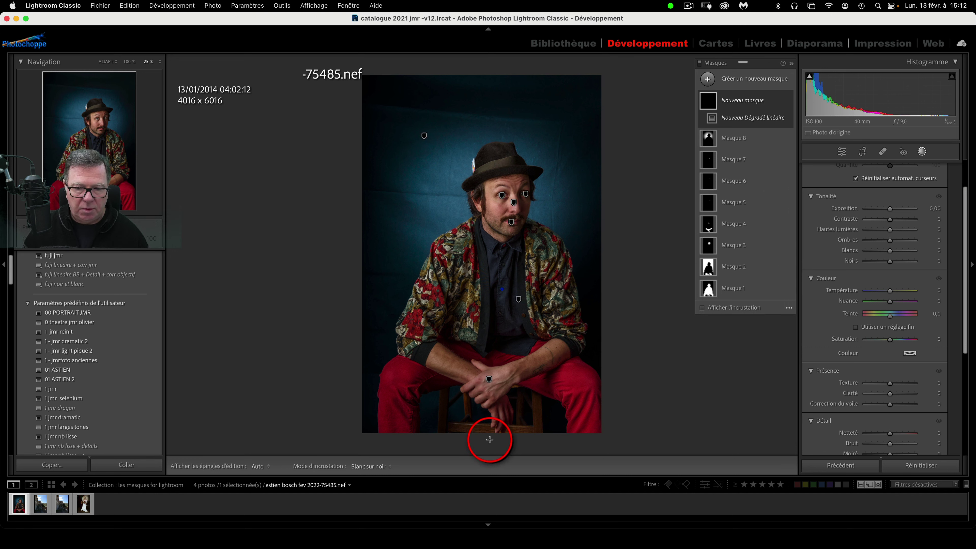
{"action": "left_click_drag", "start_coordinate": [489, 440], "coordinate": [488, 262]}
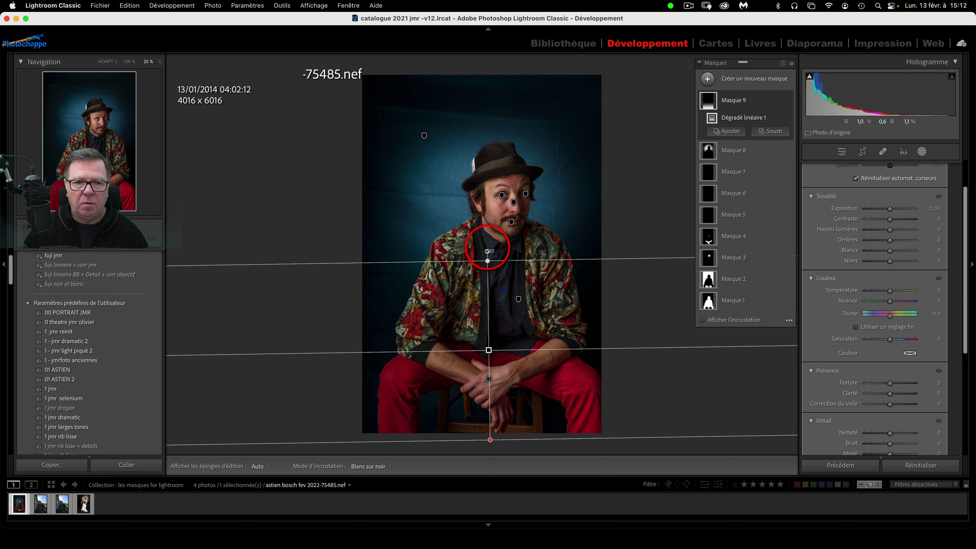
{"action": "left_click_drag", "start_coordinate": [489, 251], "coordinate": [490, 251]}
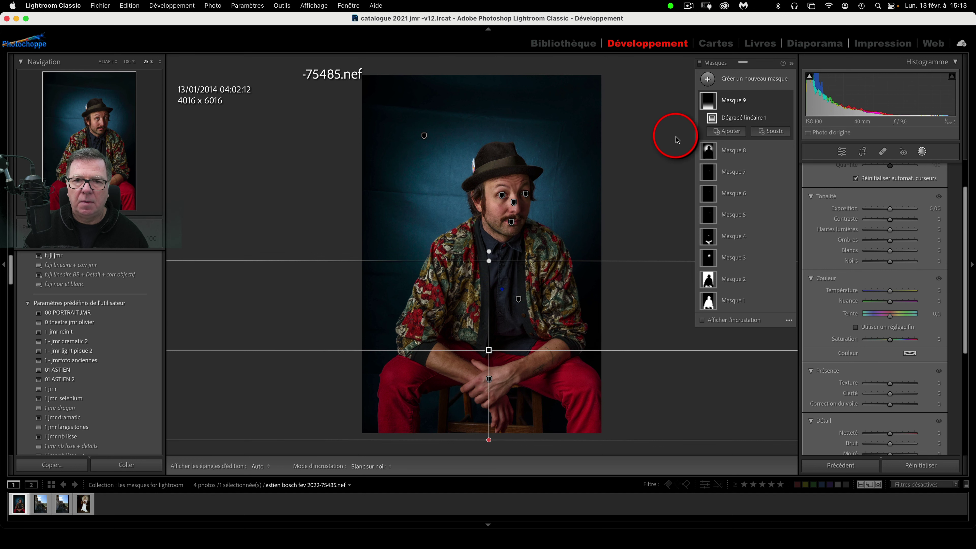
Preview the linear gradient mask and switch the mask overlay mode to Incrustation couleur.
{"action": "mouse_move", "coordinate": [706, 100]}
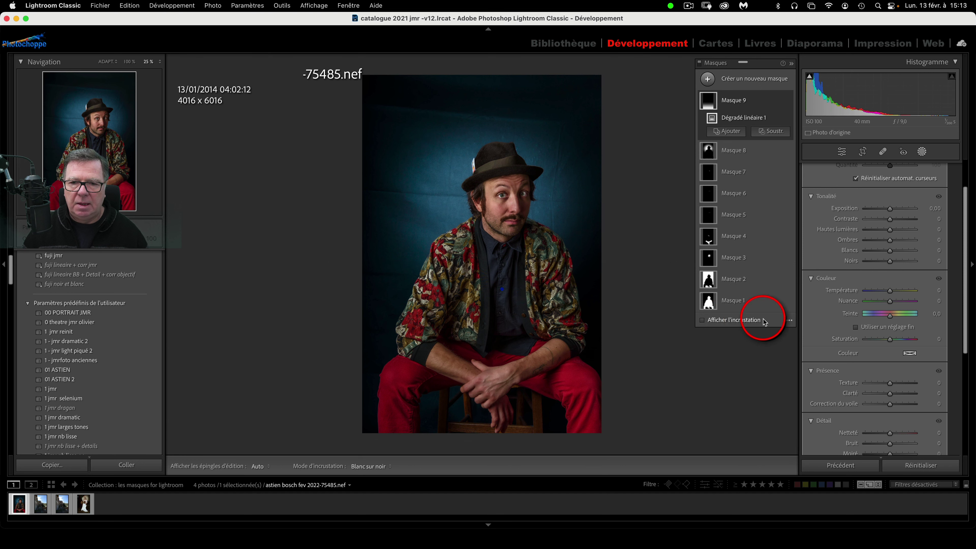
{"action": "left_click", "coordinate": [790, 320]}
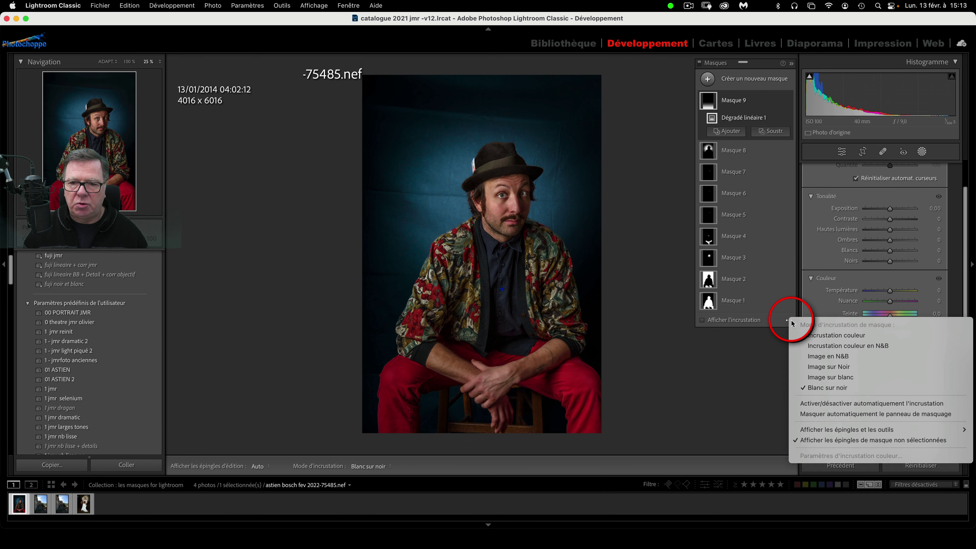
{"action": "left_click", "coordinate": [824, 339]}
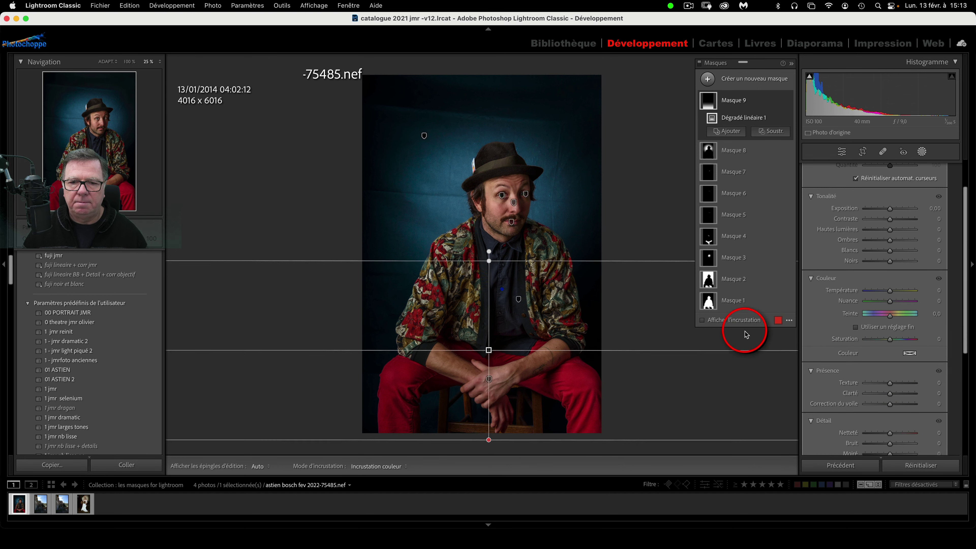
Check the linear gradient's overlay, set its Exposition to -1,84, and hide the edit pins.
{"action": "left_click", "coordinate": [703, 320]}
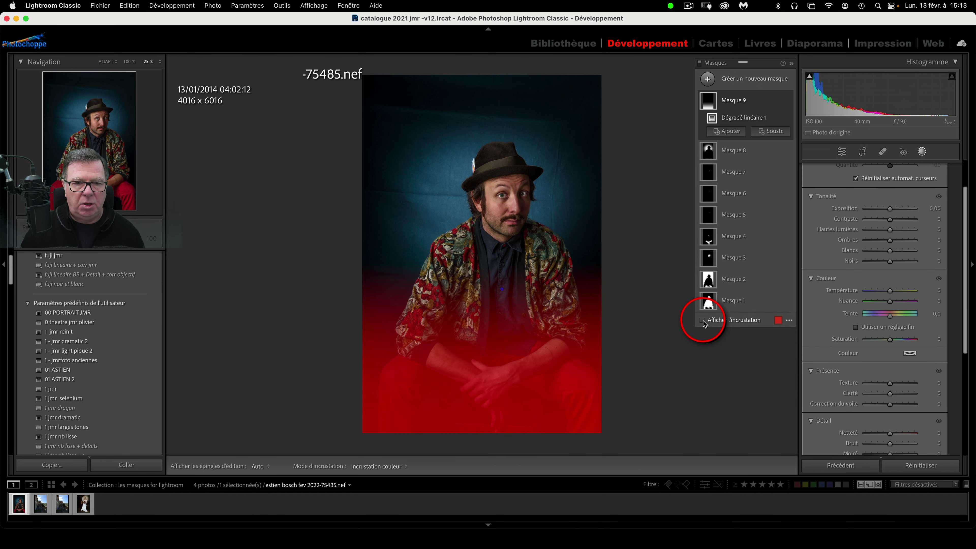
{"action": "left_click", "coordinate": [703, 320]}
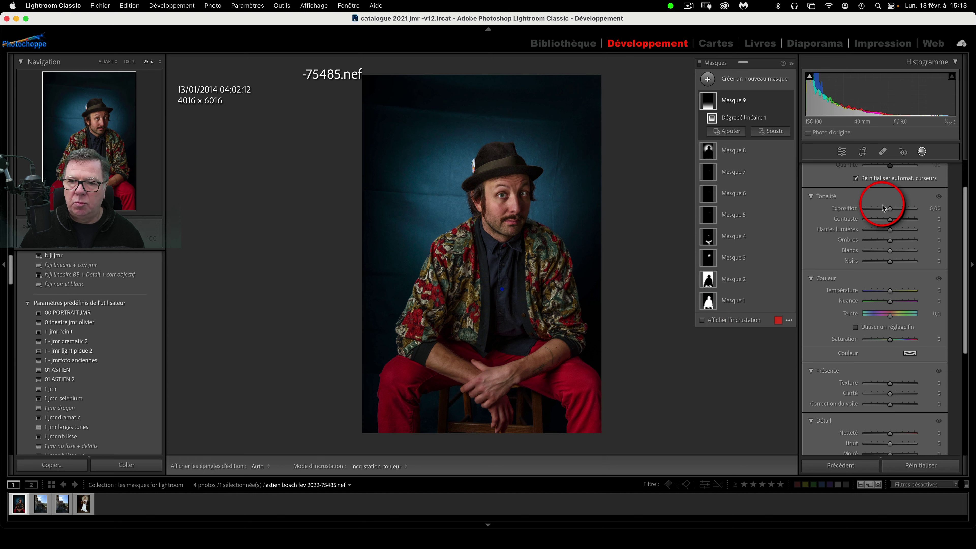
{"action": "left_click_drag", "start_coordinate": [890, 209], "coordinate": [882, 211]}
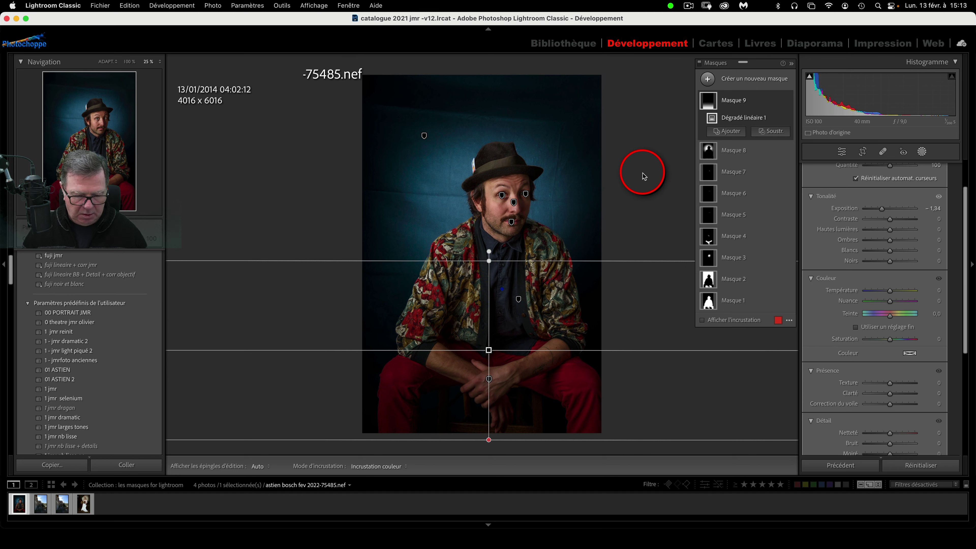
{"action": "key", "text": "h"}
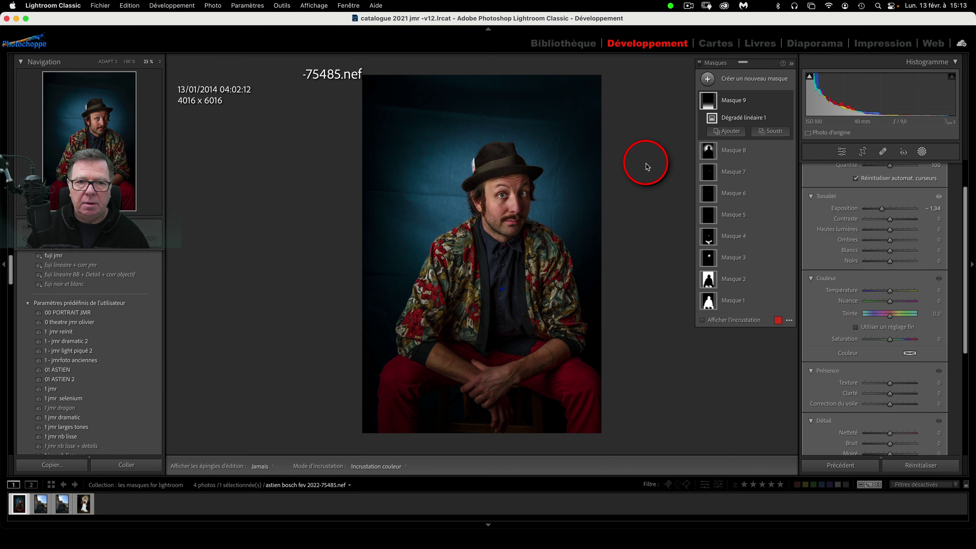
Try an Objets mask using the rectangle selection around the hat, and delete that mask.
{"action": "left_click", "coordinate": [708, 80]}
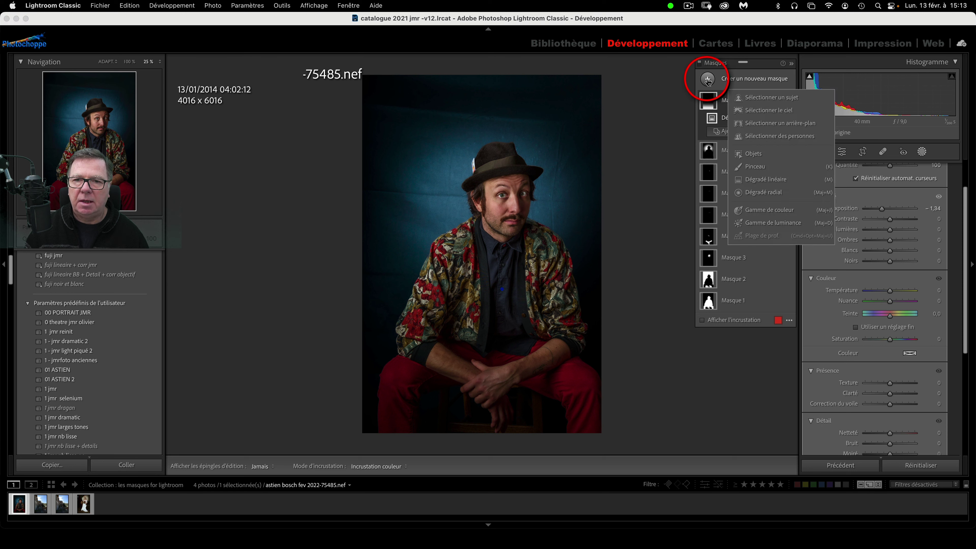
{"action": "left_click", "coordinate": [753, 154]}
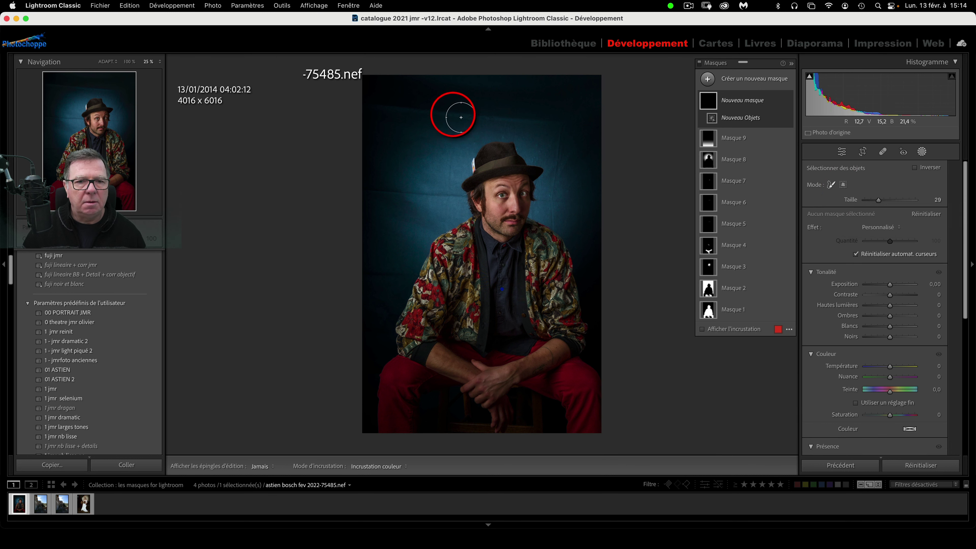
{"action": "left_click", "coordinate": [843, 185]}
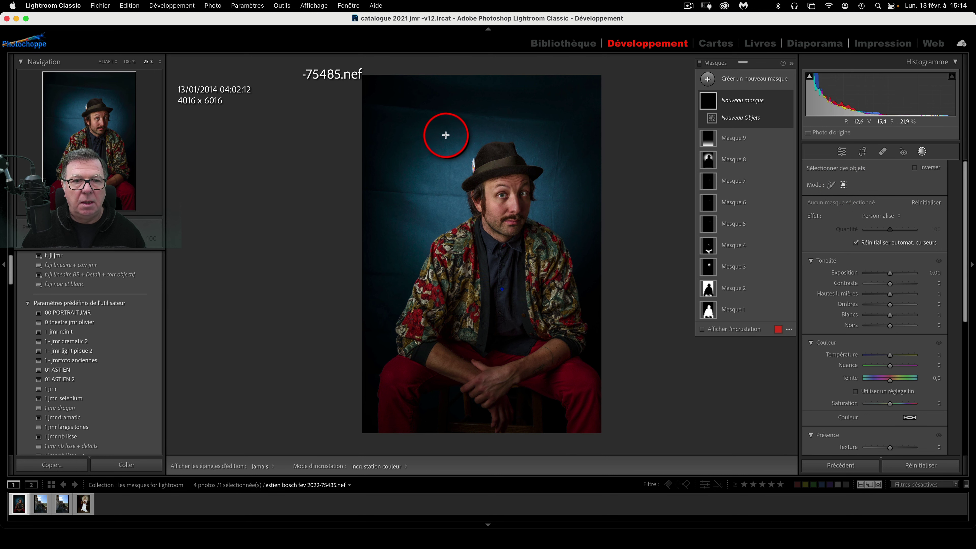
{"action": "left_click_drag", "start_coordinate": [444, 136], "coordinate": [555, 187]}
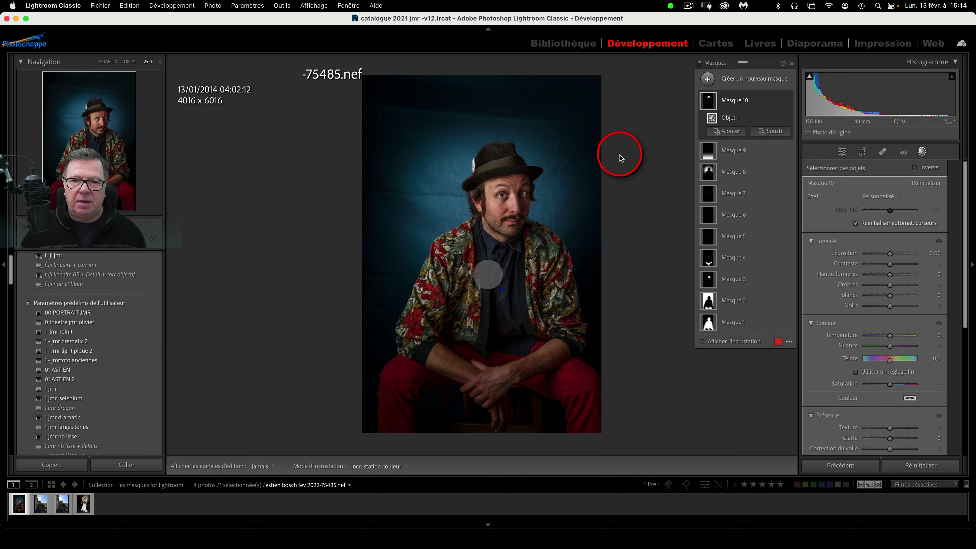
{"action": "mouse_move", "coordinate": [712, 107]}
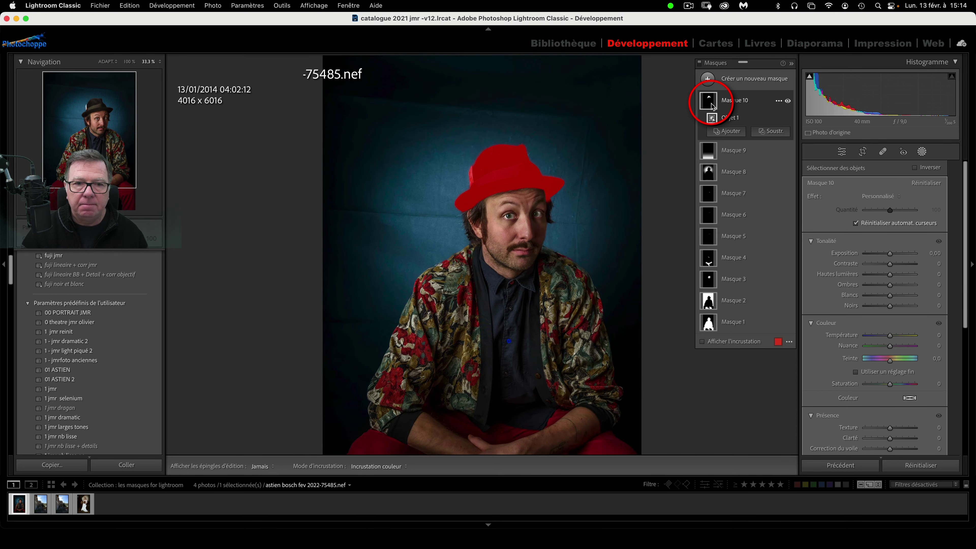
{"action": "key", "text": "super+equal"}
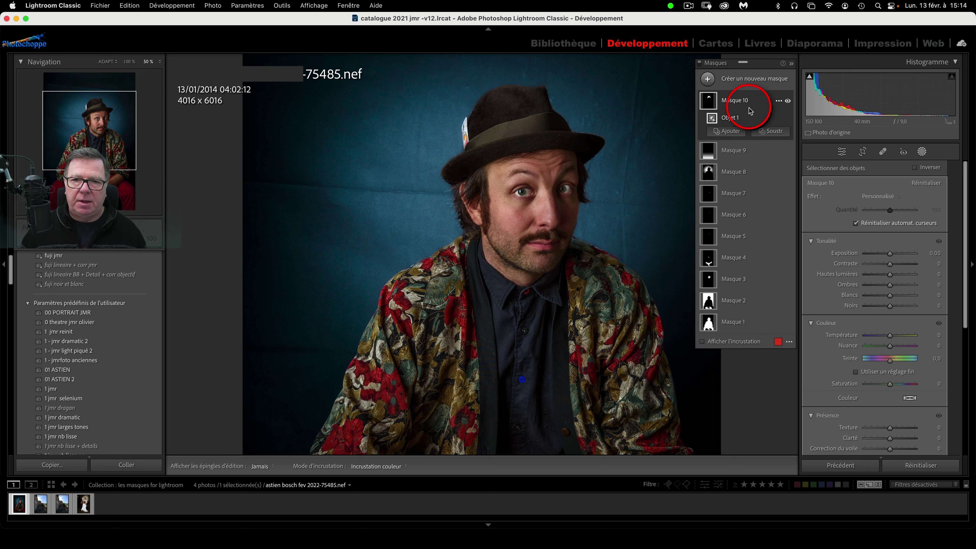
{"action": "left_click", "coordinate": [778, 101]}
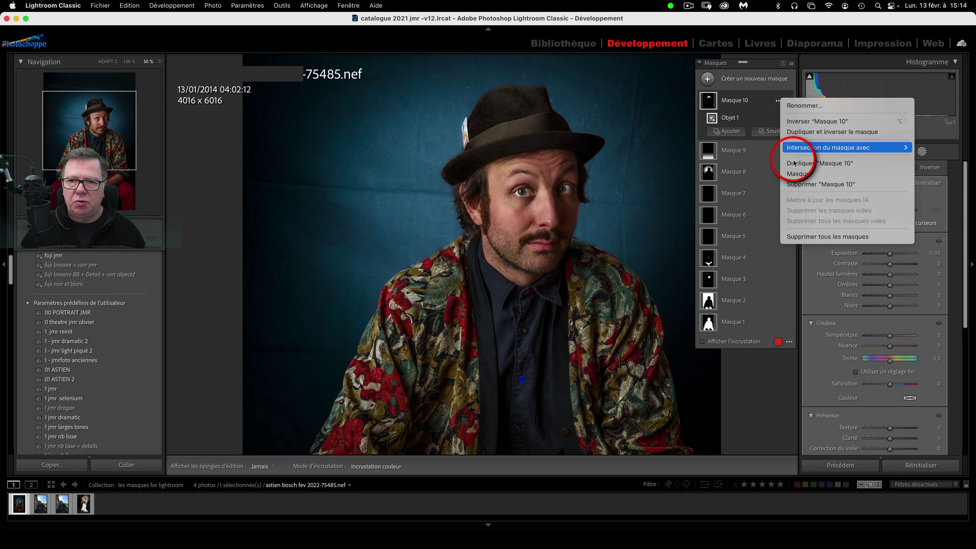
{"action": "left_click", "coordinate": [800, 185]}
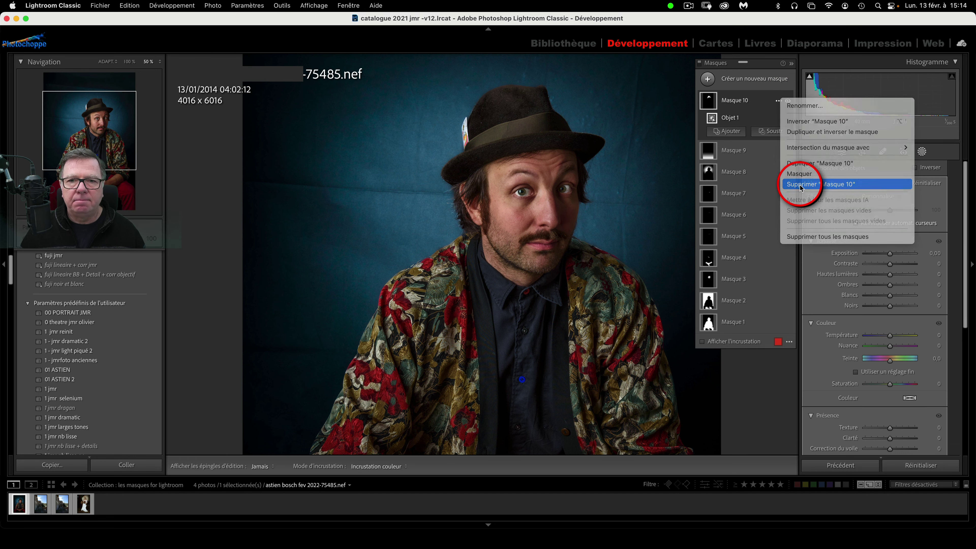
Create an Objets mask by brushing over the hat with a size 17 brush, and preview its overlay.
{"action": "left_click", "coordinate": [708, 80]}
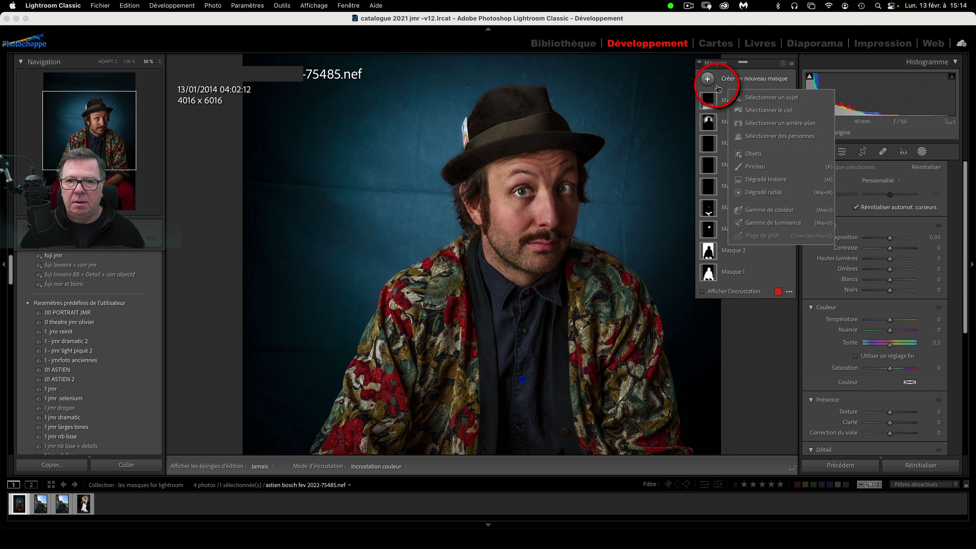
{"action": "left_click", "coordinate": [753, 154]}
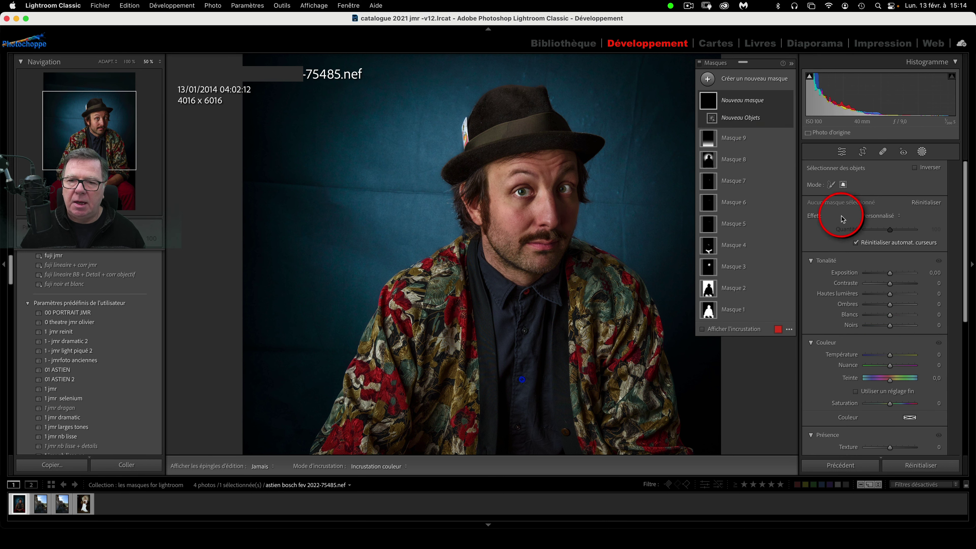
{"action": "left_click", "coordinate": [830, 185]}
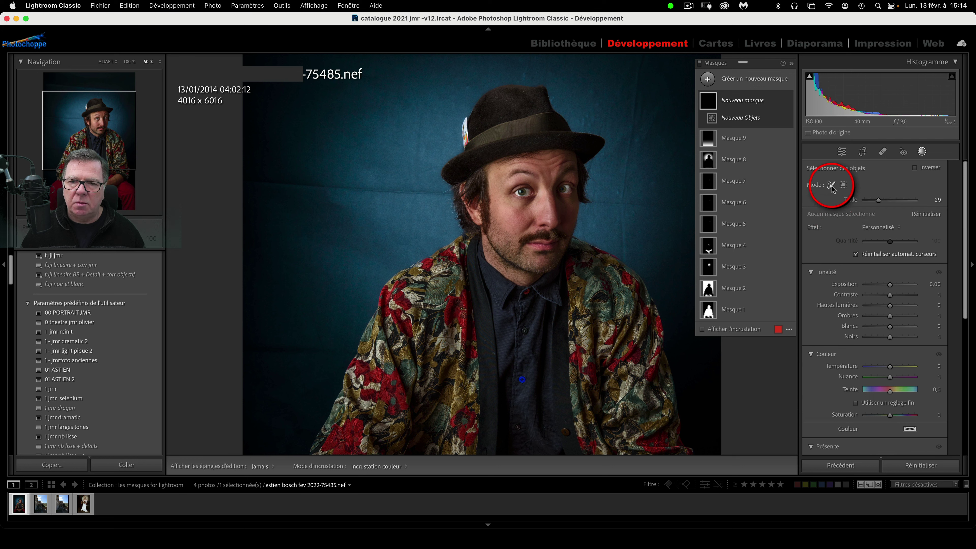
{"action": "left_click_drag", "start_coordinate": [878, 199], "coordinate": [873, 200]}
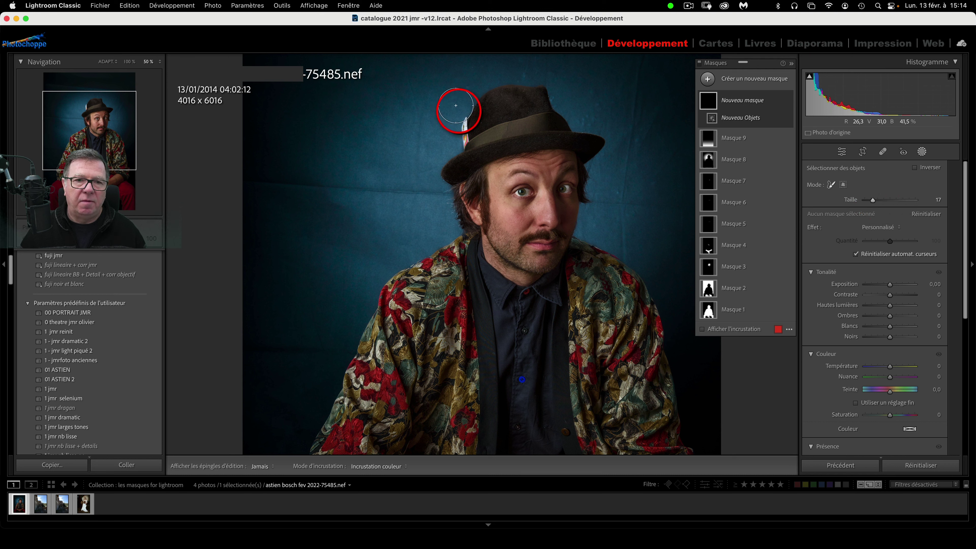
{"action": "mouse_move", "coordinate": [462, 123]}
{"action": "left_mouse_down"}
{"action": "mouse_move", "coordinate": [535, 92]}
{"action": "mouse_move", "coordinate": [546, 112]}
{"action": "mouse_move", "coordinate": [592, 138]}
{"action": "mouse_move", "coordinate": [584, 146]}
{"action": "mouse_move", "coordinate": [526, 131]}
{"action": "mouse_move", "coordinate": [454, 168]}
{"action": "mouse_move", "coordinate": [464, 141]}
{"action": "mouse_move", "coordinate": [523, 114]}
{"action": "left_mouse_up"}
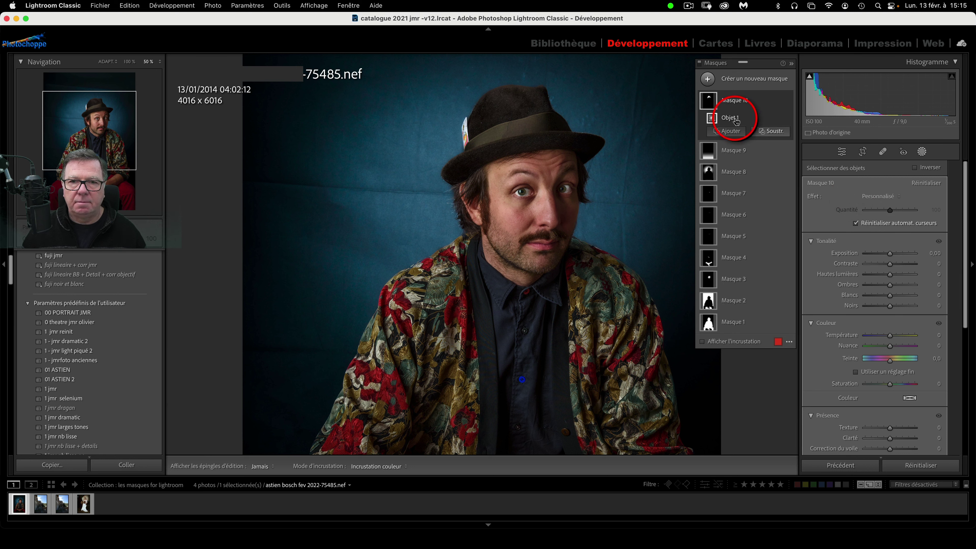
{"action": "left_click", "coordinate": [708, 99]}
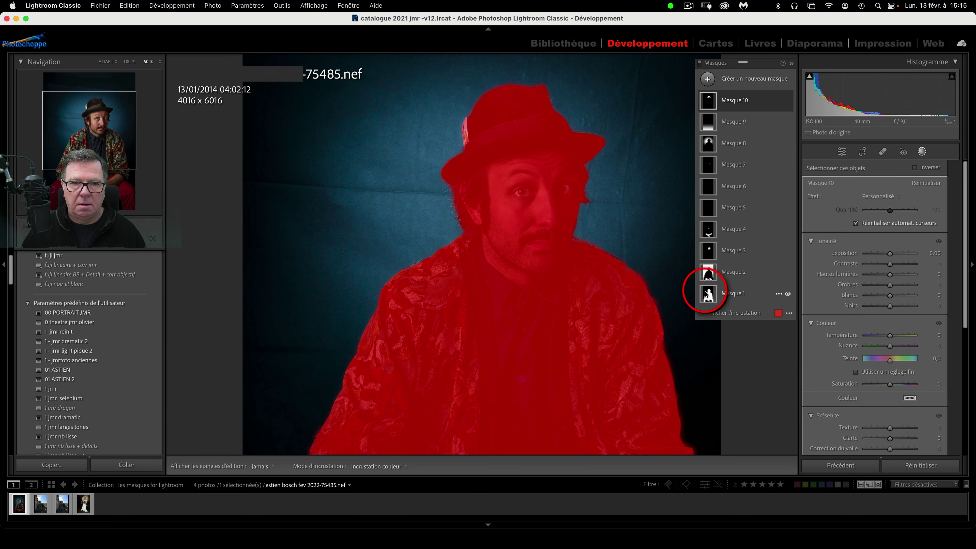
{"action": "left_click", "coordinate": [702, 312]}
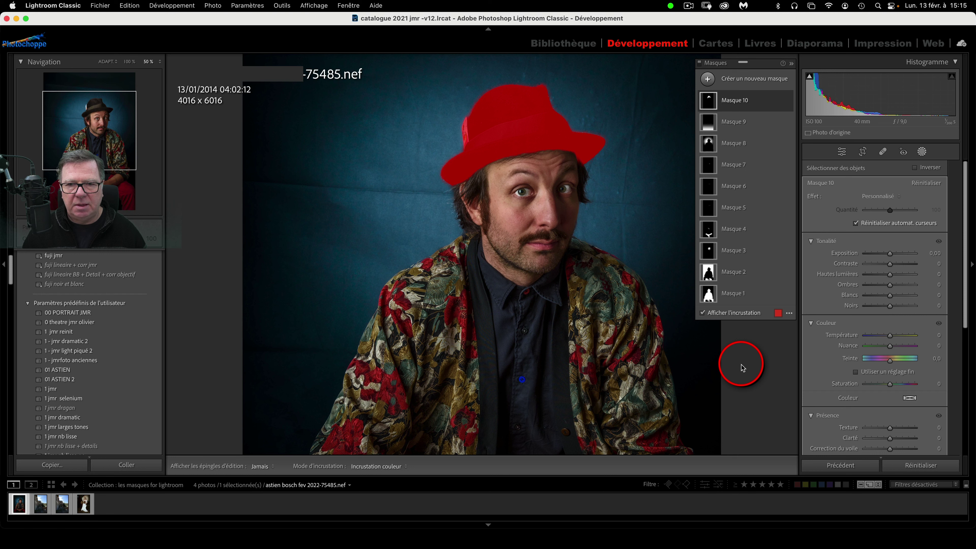
{"action": "left_click", "coordinate": [758, 106]}
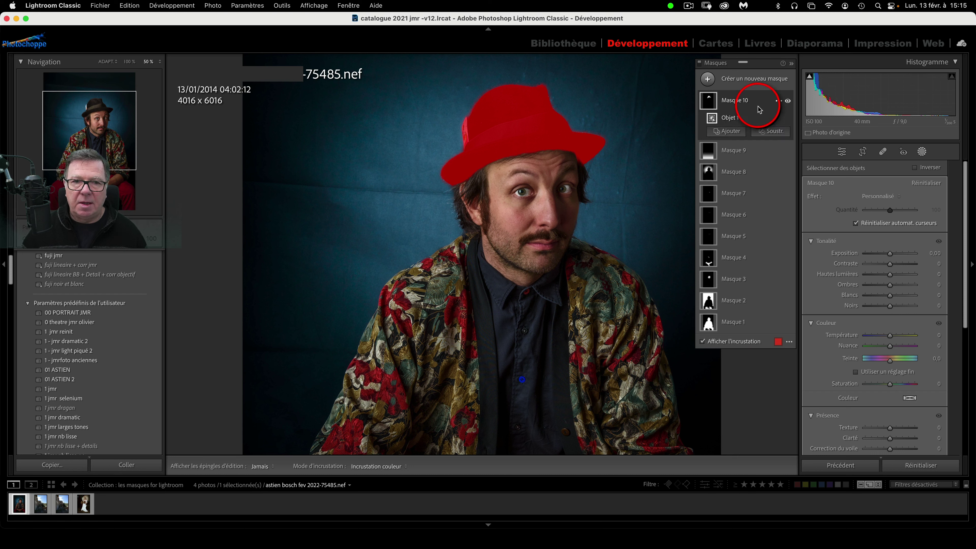
{"action": "left_click", "coordinate": [702, 341]}
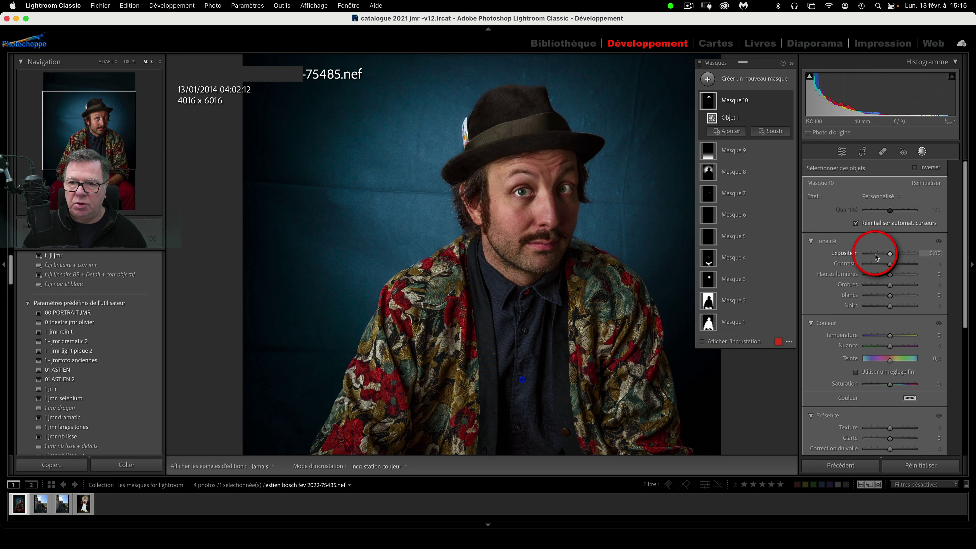
Set the hat mask's Exposition to 0,70, Contraste to -14, Hautes lumières to -42, Ombres to 12 and Noirs to -6.
{"action": "left_click_drag", "start_coordinate": [890, 256], "coordinate": [894, 256]}
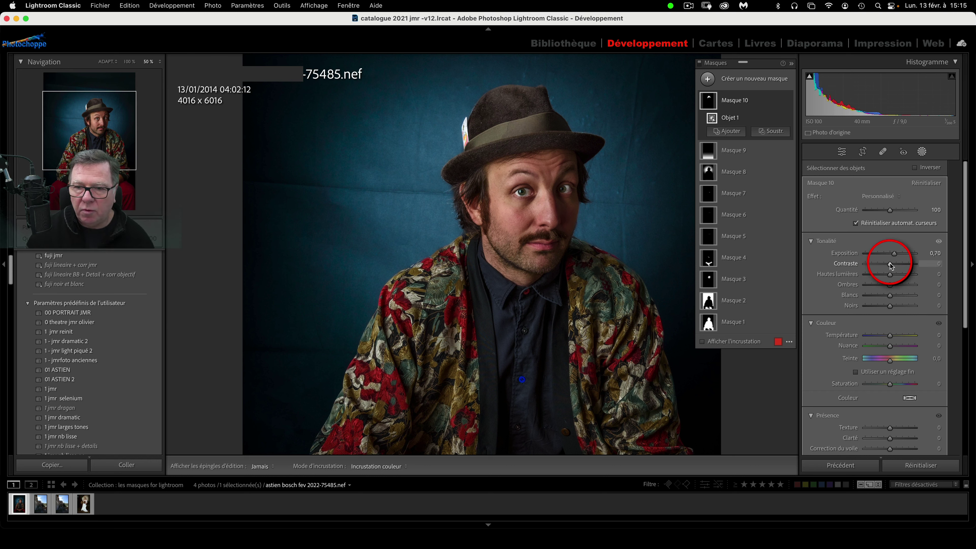
{"action": "left_click_drag", "start_coordinate": [891, 265], "coordinate": [888, 305]}
{"action": "double_click", "coordinate": [888, 296]}
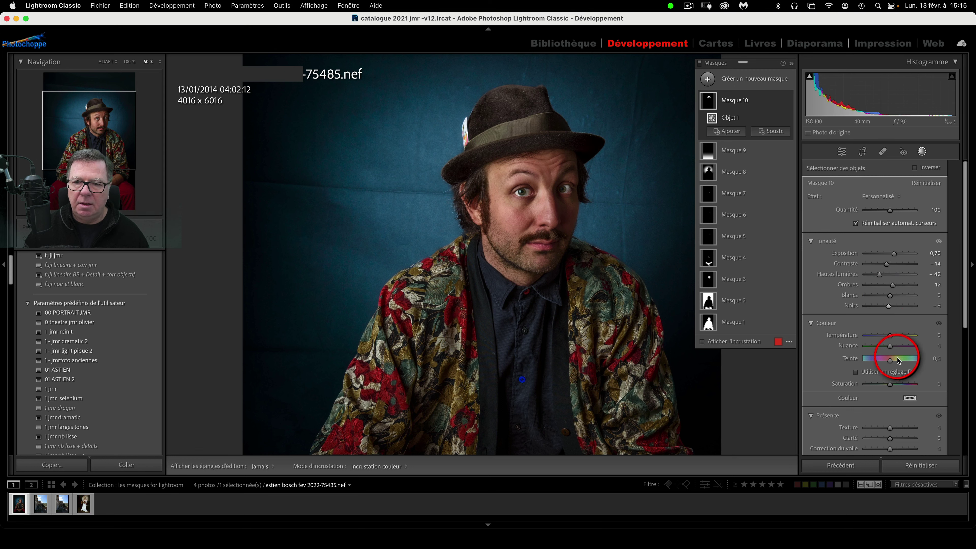
Tint the hat mask blue with a colour of hue 227 and saturation 54 %.
{"action": "scroll", "coordinate": [896, 360], "scroll_direction": "down", "scroll_amount": 3}
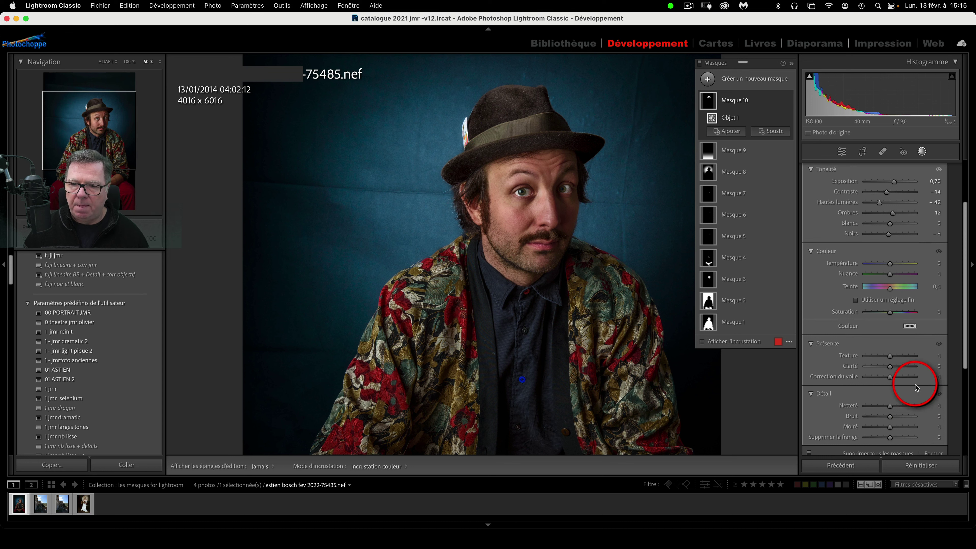
{"action": "left_click", "coordinate": [910, 327]}
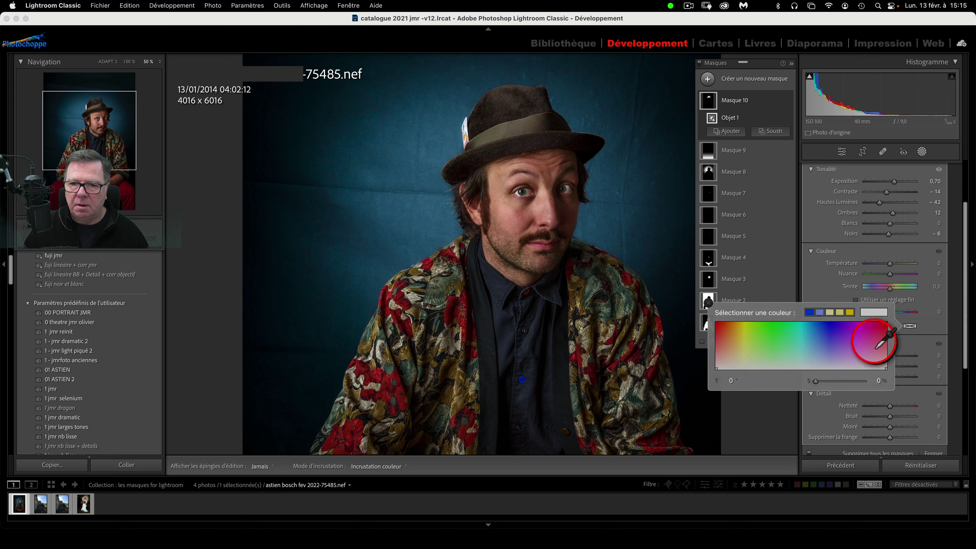
{"action": "left_click_drag", "start_coordinate": [639, 269], "coordinate": [823, 343]}
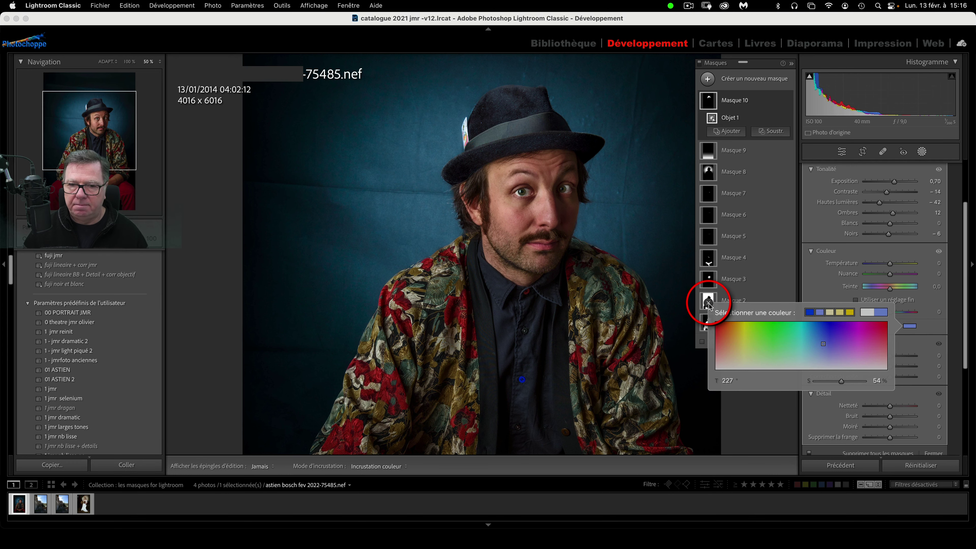
{"action": "left_click", "coordinate": [708, 302]}
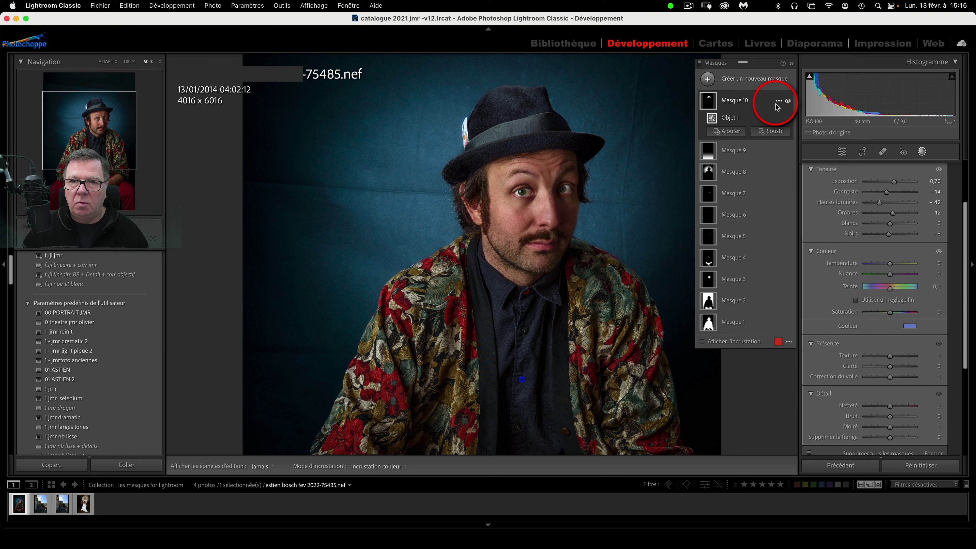
Compare the portrait with the hat mask hidden and shown, leaving the mask visible.
{"action": "mouse_move", "coordinate": [788, 102]}
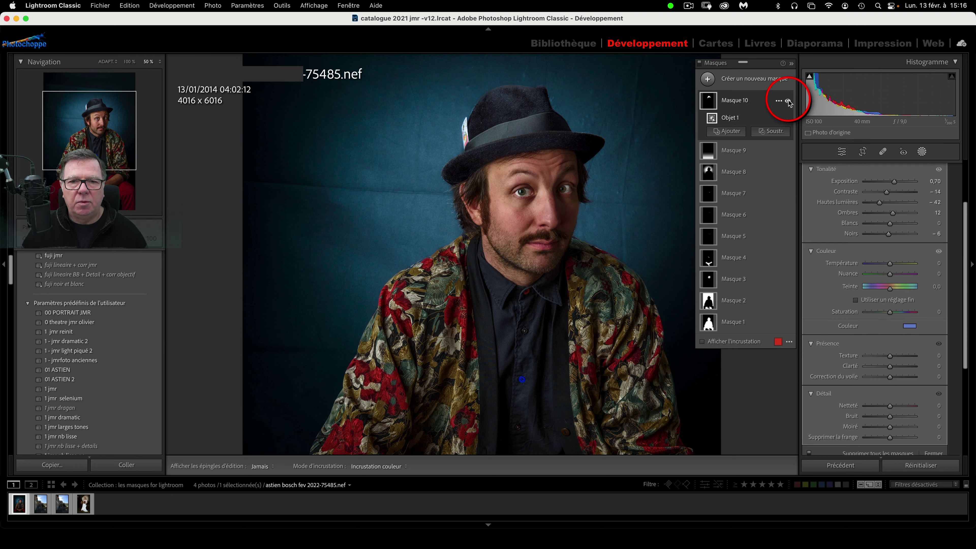
{"action": "left_click", "coordinate": [788, 101]}
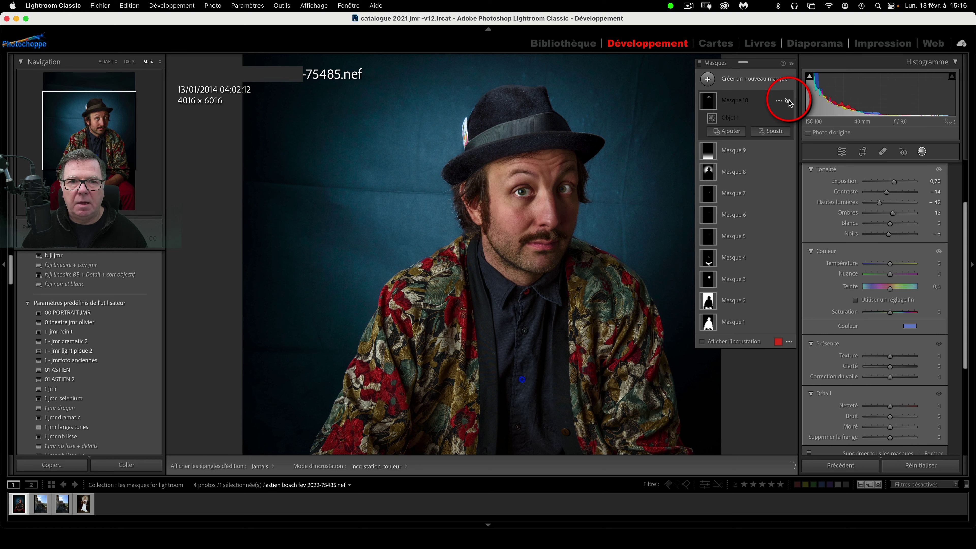
{"action": "left_click", "coordinate": [787, 102]}
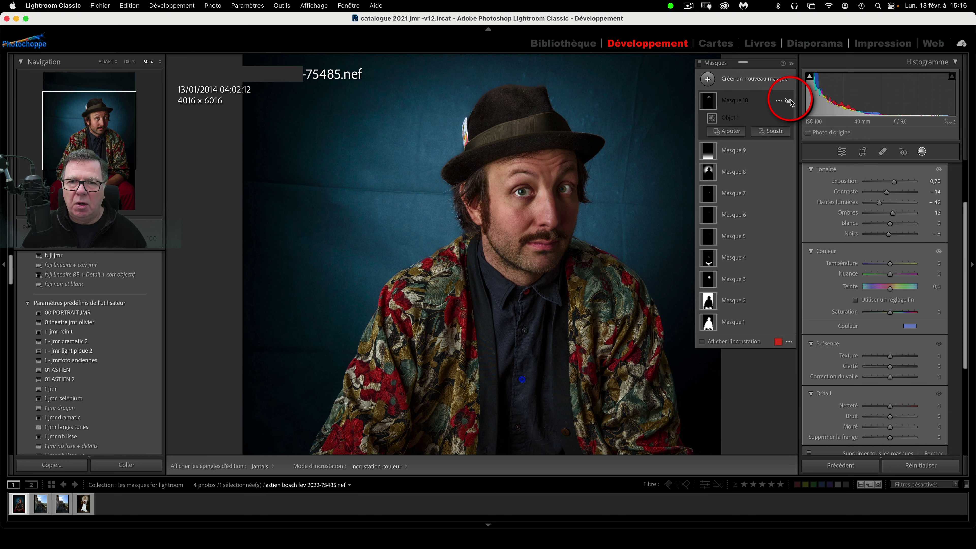
{"action": "left_click", "coordinate": [788, 101]}
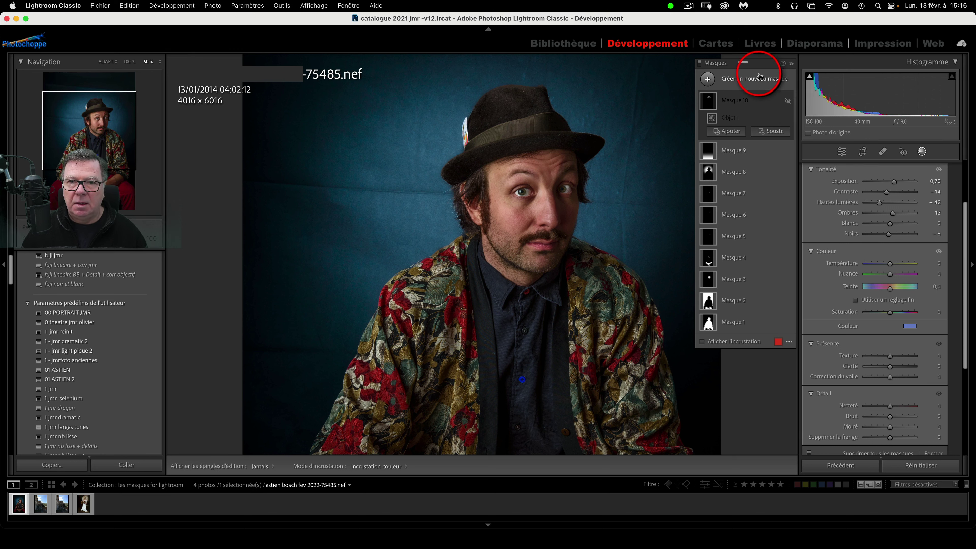
{"action": "left_click", "coordinate": [761, 5]}
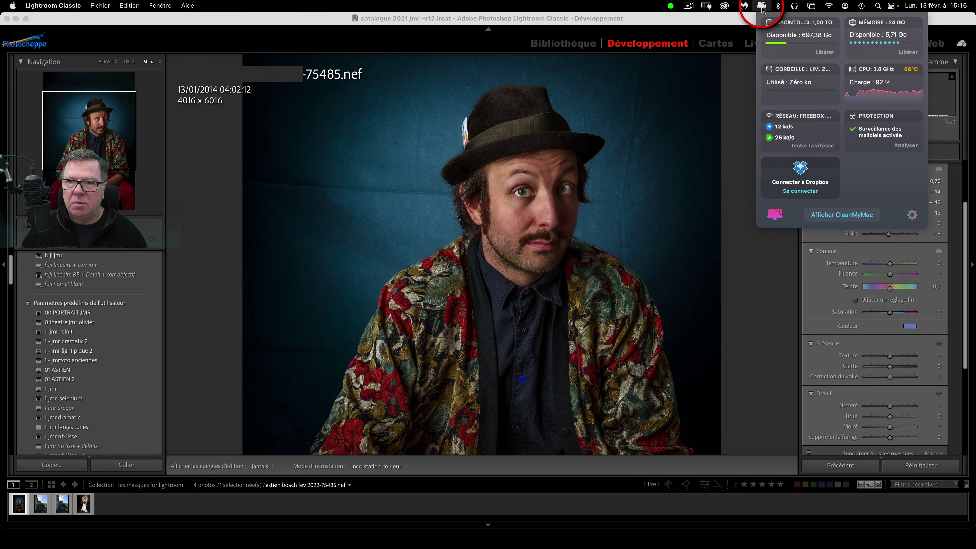
{"action": "left_click", "coordinate": [761, 6]}
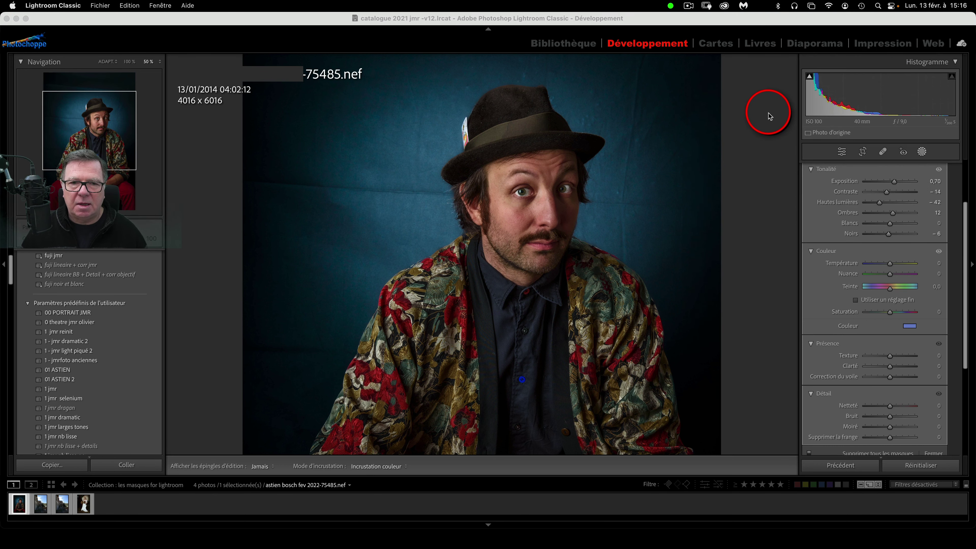
{"action": "left_click", "coordinate": [700, 132]}
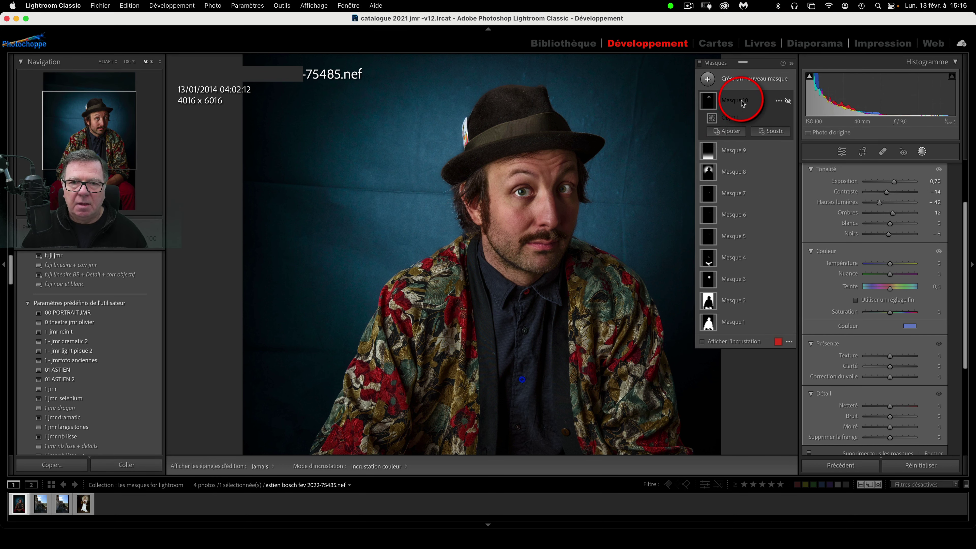
{"action": "left_click", "coordinate": [787, 101]}
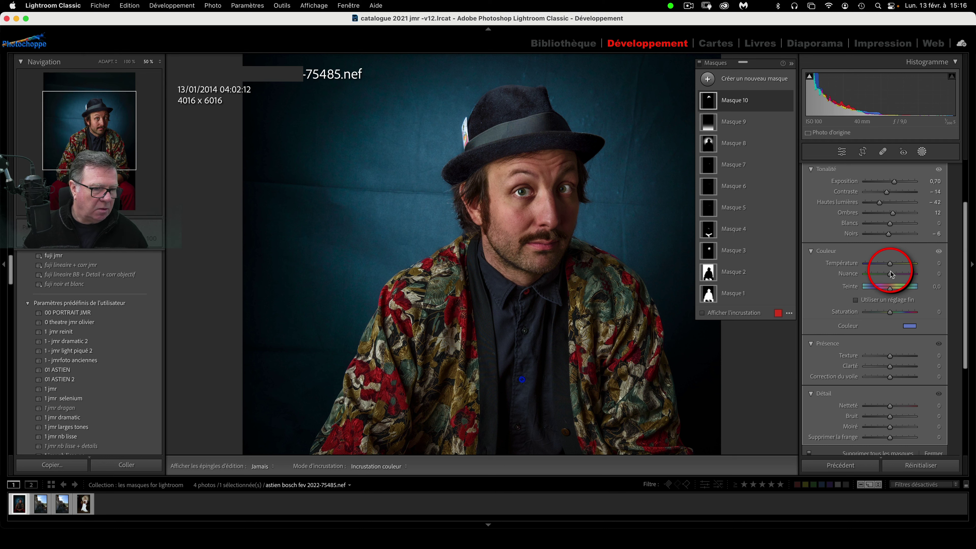
Create a Gamme de couleur mask by sampling the red of the trousers on the knee.
{"action": "key", "text": "super+minus"}
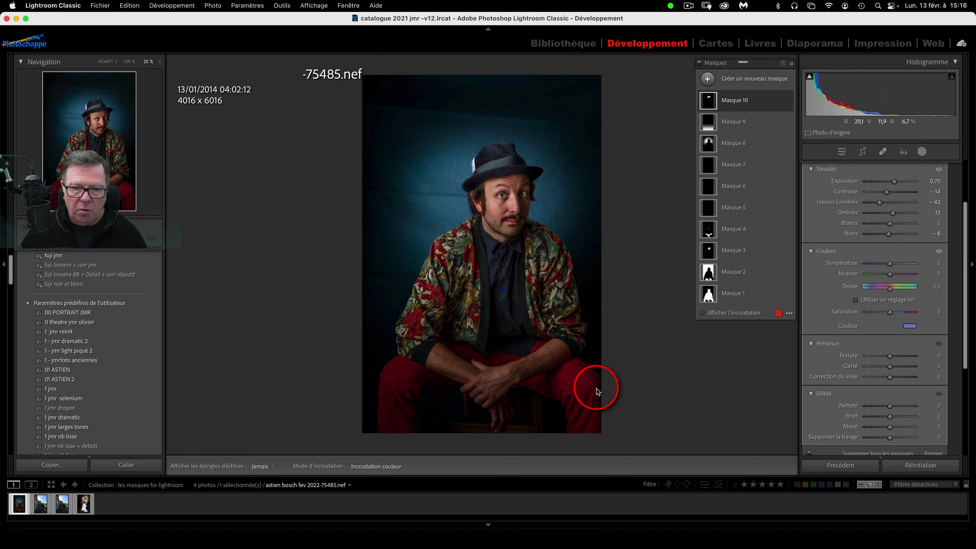
{"action": "left_click", "coordinate": [707, 79]}
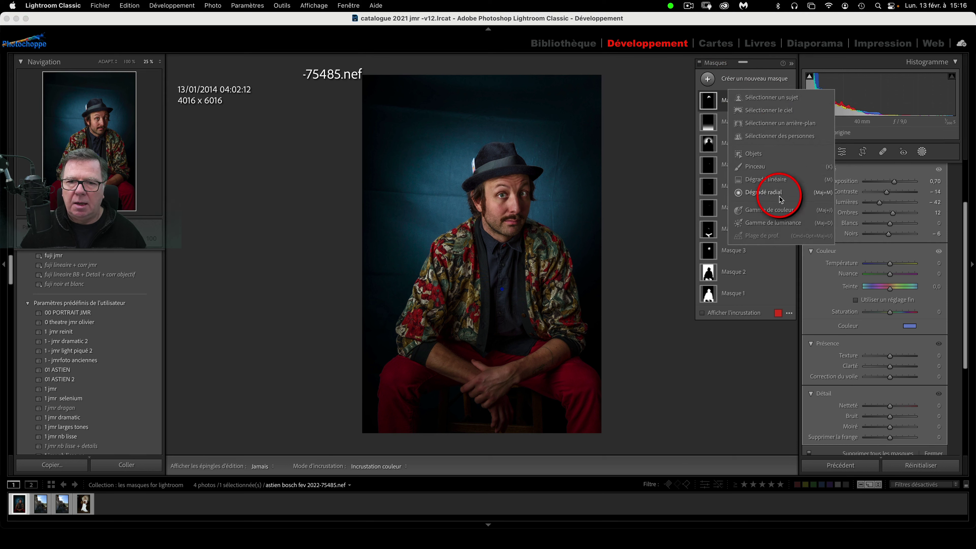
{"action": "left_click", "coordinate": [785, 213]}
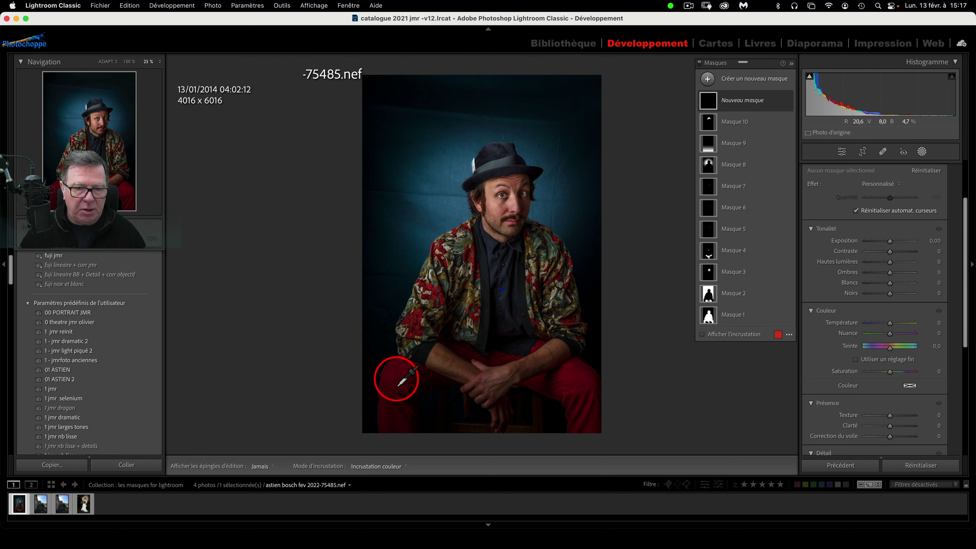
{"action": "left_click", "coordinate": [577, 385]}
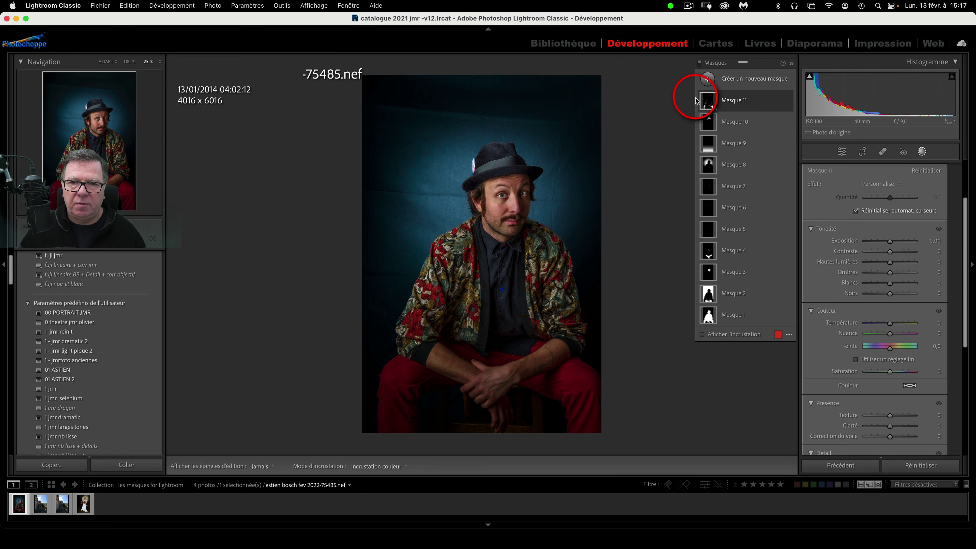
Set the mask overlay mode to Blanc sur noir and show the overlay of the red colour range.
{"action": "mouse_move", "coordinate": [704, 104]}
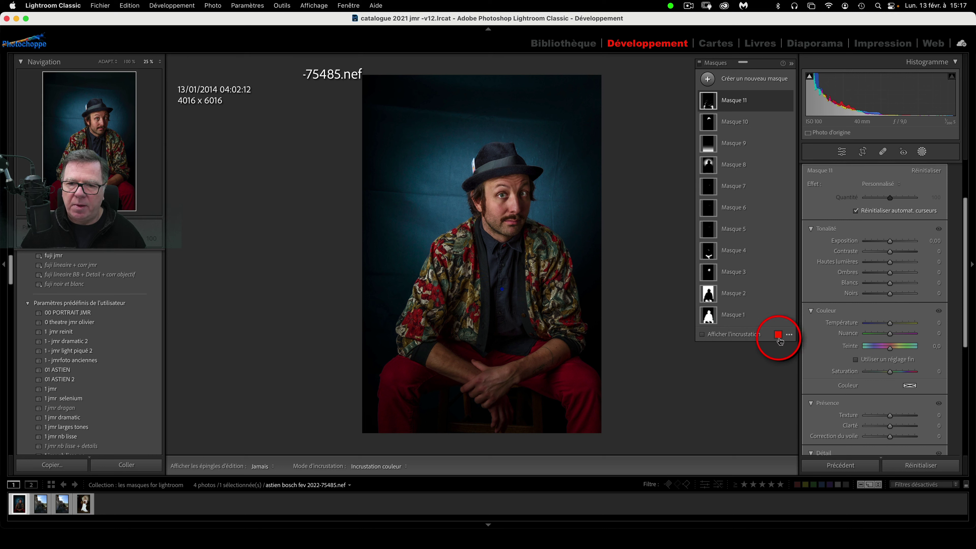
{"action": "left_click", "coordinate": [788, 338]}
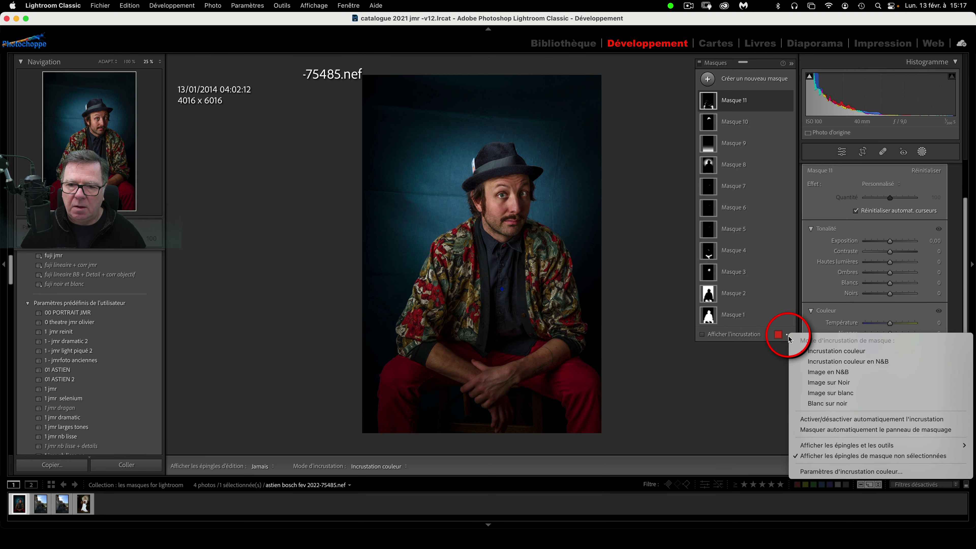
{"action": "left_click", "coordinate": [821, 404]}
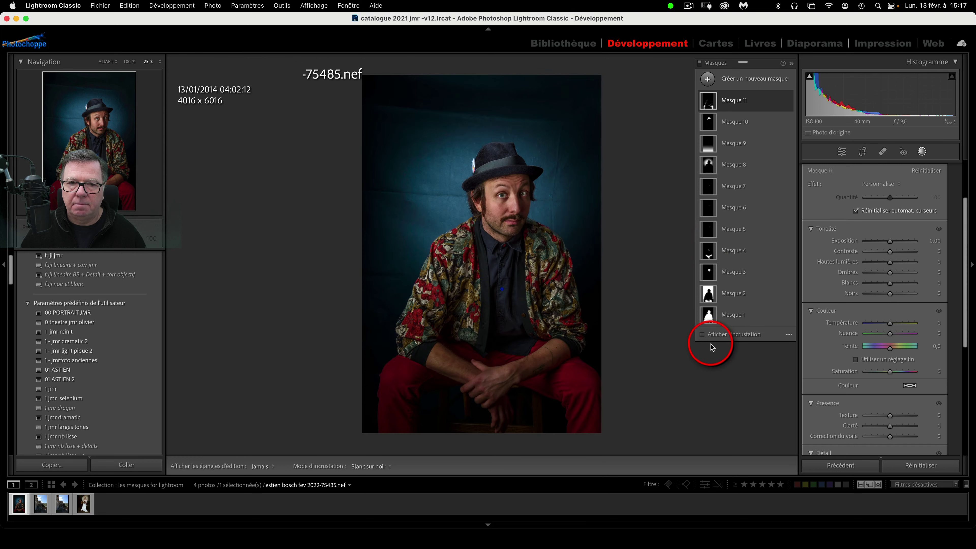
{"action": "left_click", "coordinate": [703, 335]}
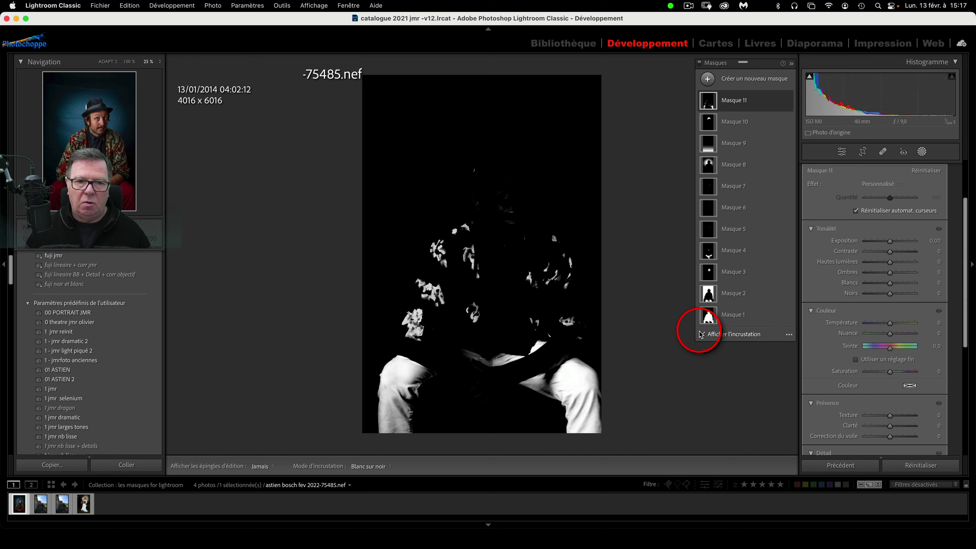
Subtract the face and jacket flowers from the trouser mask using a Pinceau of size 19,9 reduced to 11,7, with Contour progressif 22.
{"action": "left_click", "coordinate": [707, 100]}
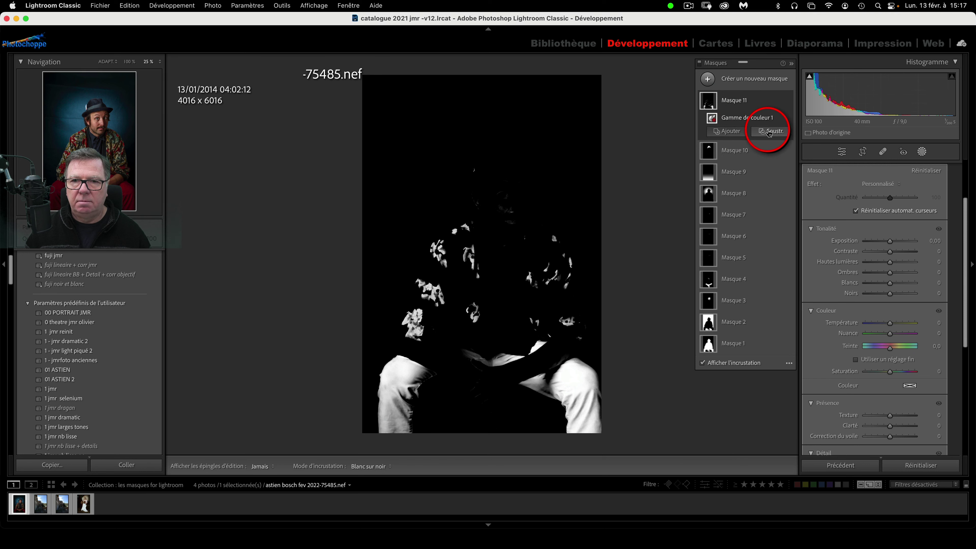
{"action": "left_click", "coordinate": [770, 131]}
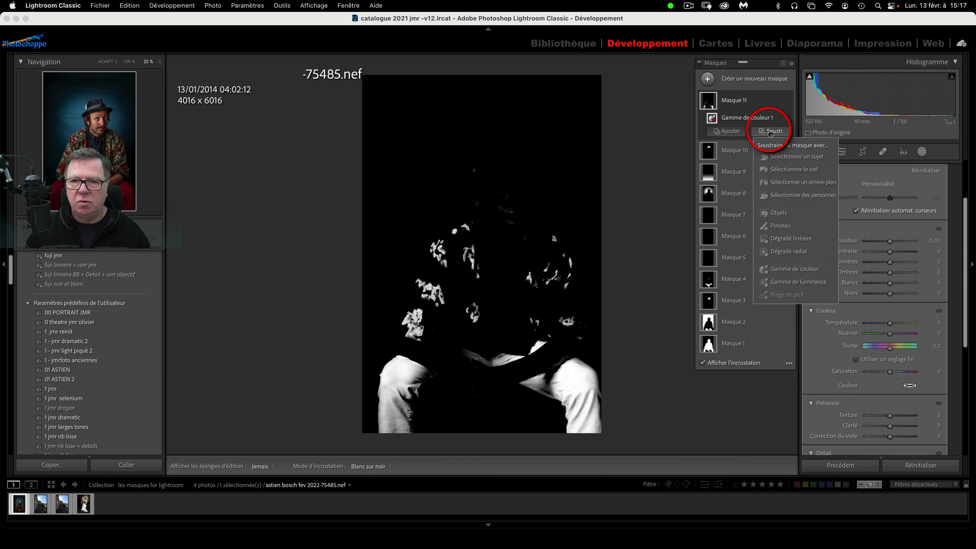
{"action": "left_click", "coordinate": [789, 227]}
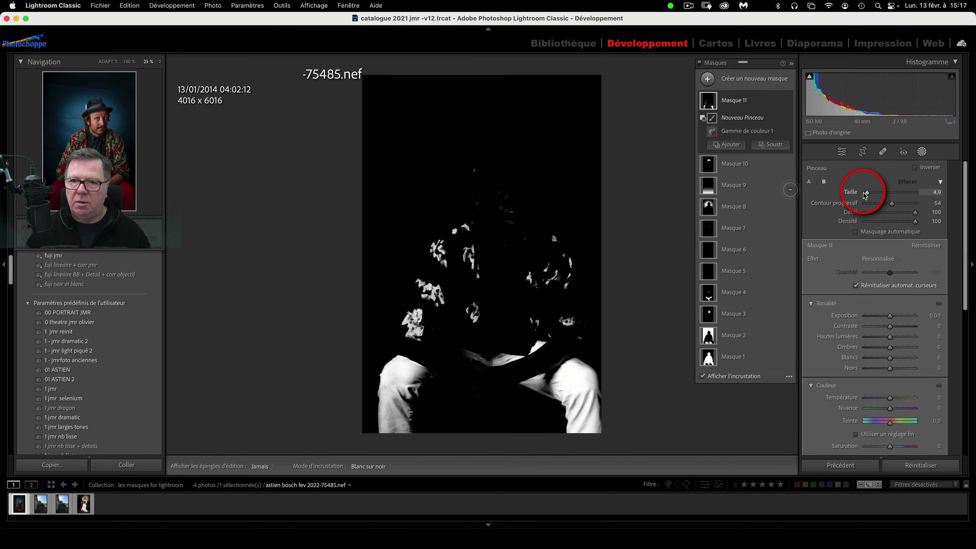
{"action": "left_click_drag", "start_coordinate": [866, 192], "coordinate": [875, 203]}
{"action": "left_click", "coordinate": [873, 204]}
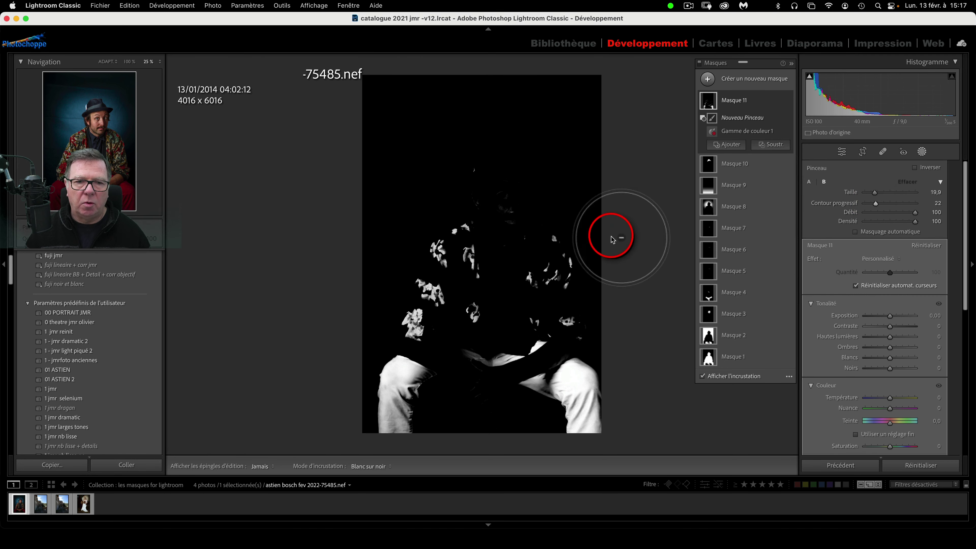
{"action": "mouse_move", "coordinate": [484, 160]}
{"action": "left_mouse_down"}
{"action": "mouse_move", "coordinate": [467, 221]}
{"action": "mouse_move", "coordinate": [436, 262]}
{"action": "mouse_move", "coordinate": [471, 231]}
{"action": "mouse_move", "coordinate": [477, 277]}
{"action": "mouse_move", "coordinate": [511, 262]}
{"action": "mouse_move", "coordinate": [510, 202]}
{"action": "mouse_move", "coordinate": [551, 252]}
{"action": "left_mouse_up"}
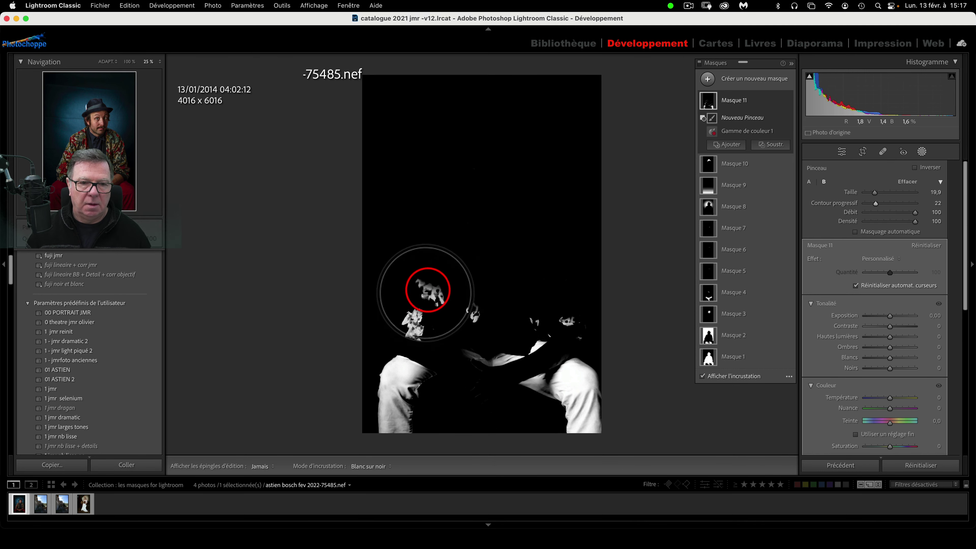
{"action": "left_click_drag", "start_coordinate": [424, 283], "coordinate": [433, 288]}
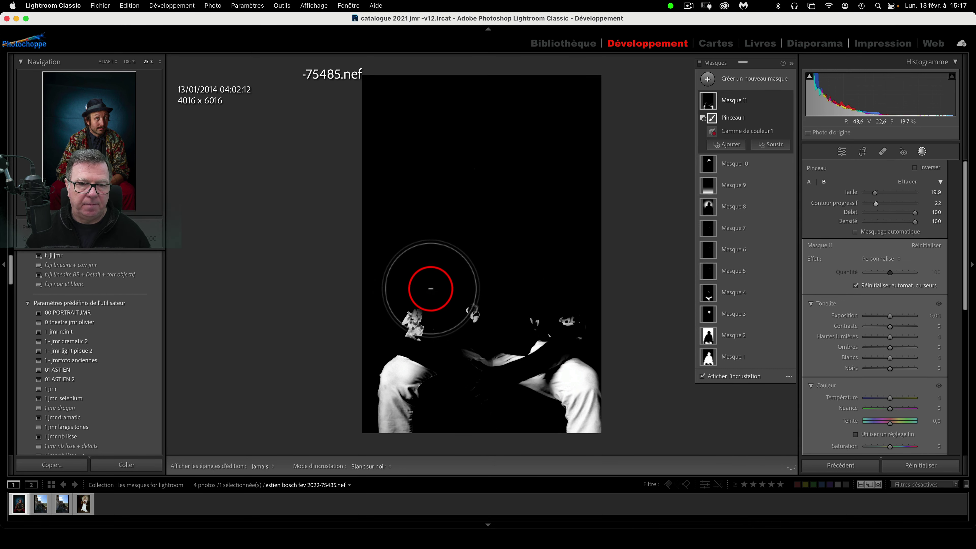
{"action": "left_click_drag", "start_coordinate": [875, 192], "coordinate": [870, 192]}
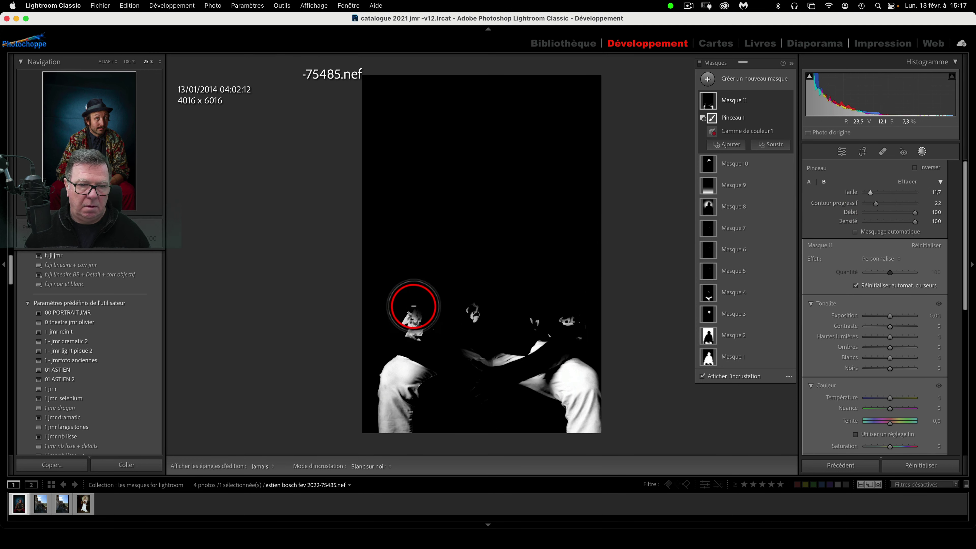
{"action": "mouse_move", "coordinate": [414, 324]}
{"action": "left_mouse_down"}
{"action": "mouse_move", "coordinate": [414, 333]}
{"action": "mouse_move", "coordinate": [498, 298]}
{"action": "mouse_move", "coordinate": [536, 319]}
{"action": "mouse_move", "coordinate": [562, 318]}
{"action": "mouse_move", "coordinate": [584, 340]}
{"action": "left_mouse_up"}
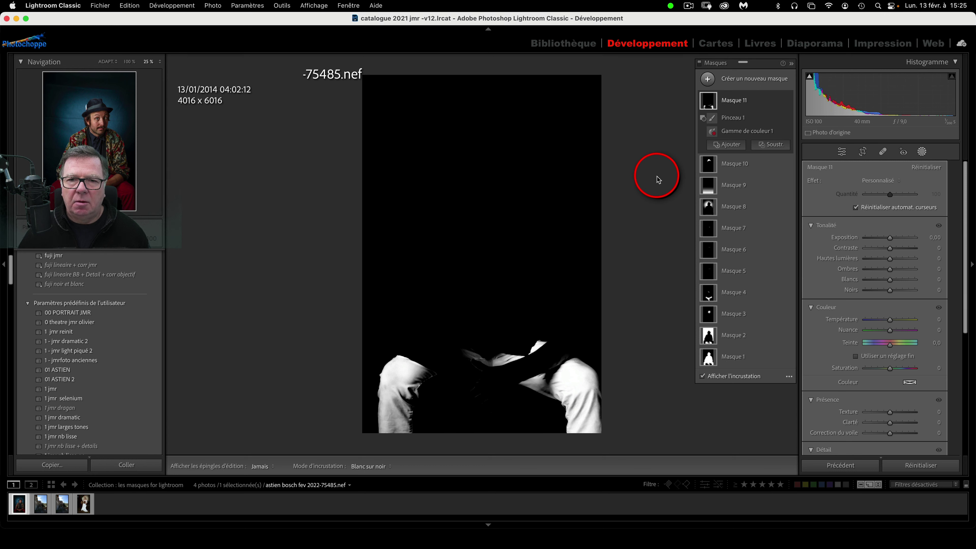
Add two Objets selections to the trouser mask, one framing each trouser leg.
{"action": "left_click", "coordinate": [730, 145]}
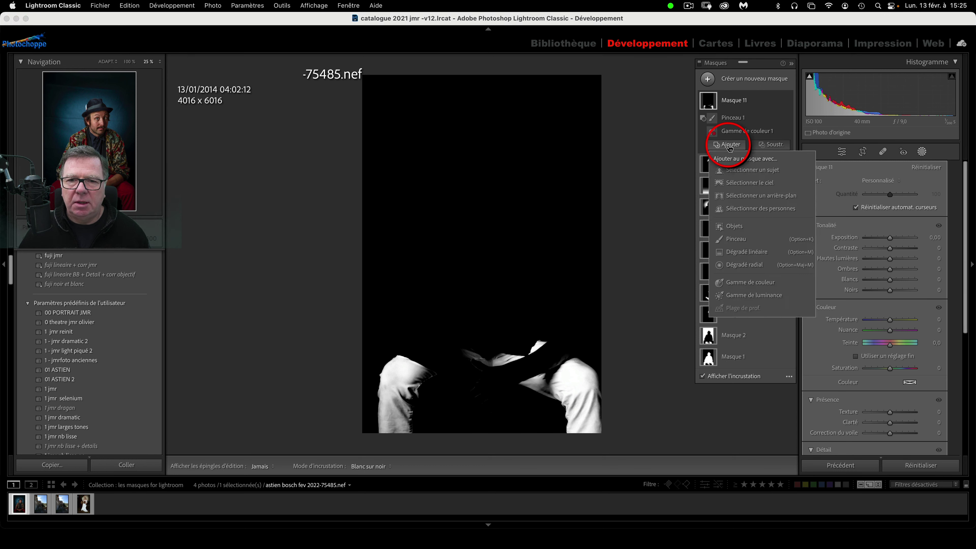
{"action": "left_click", "coordinate": [736, 226]}
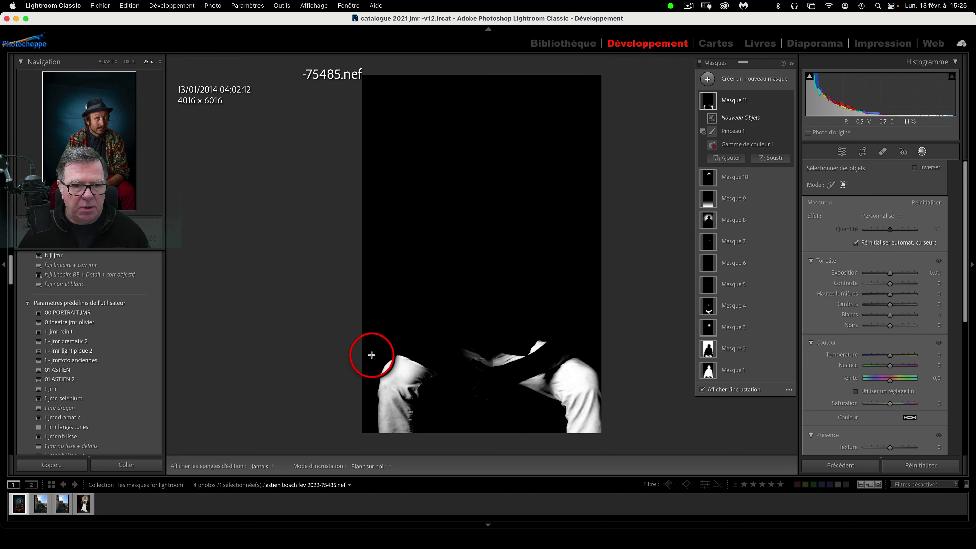
{"action": "left_click_drag", "start_coordinate": [371, 345], "coordinate": [440, 439]}
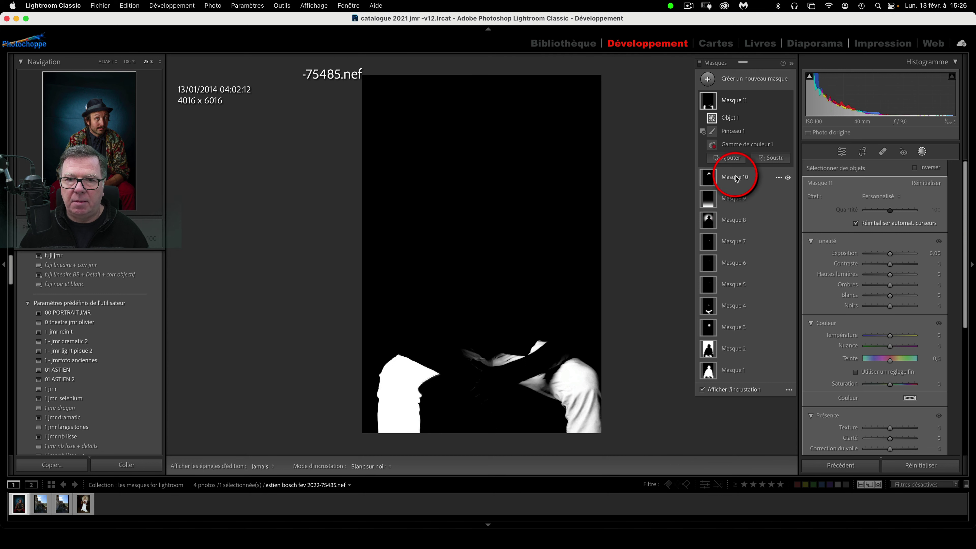
{"action": "left_click", "coordinate": [728, 157]}
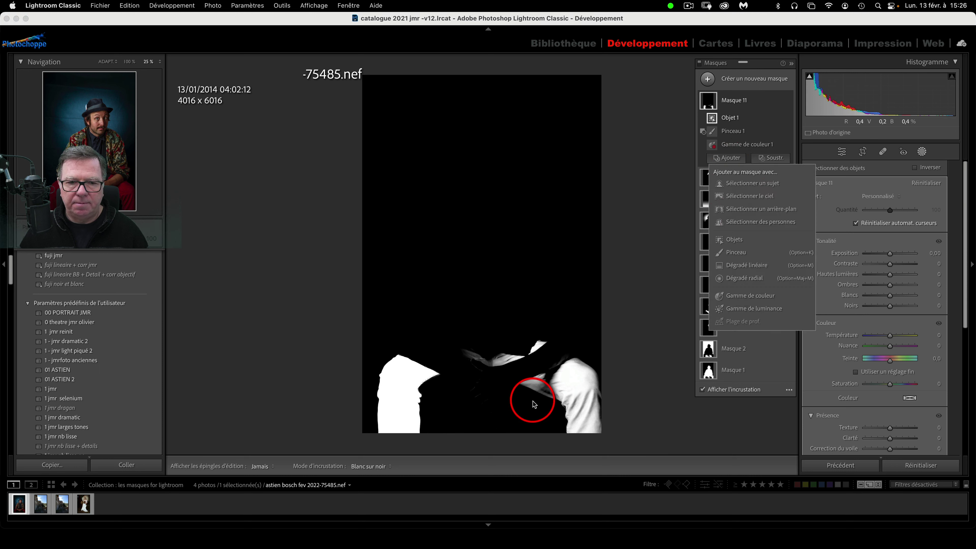
{"action": "left_click", "coordinate": [733, 240]}
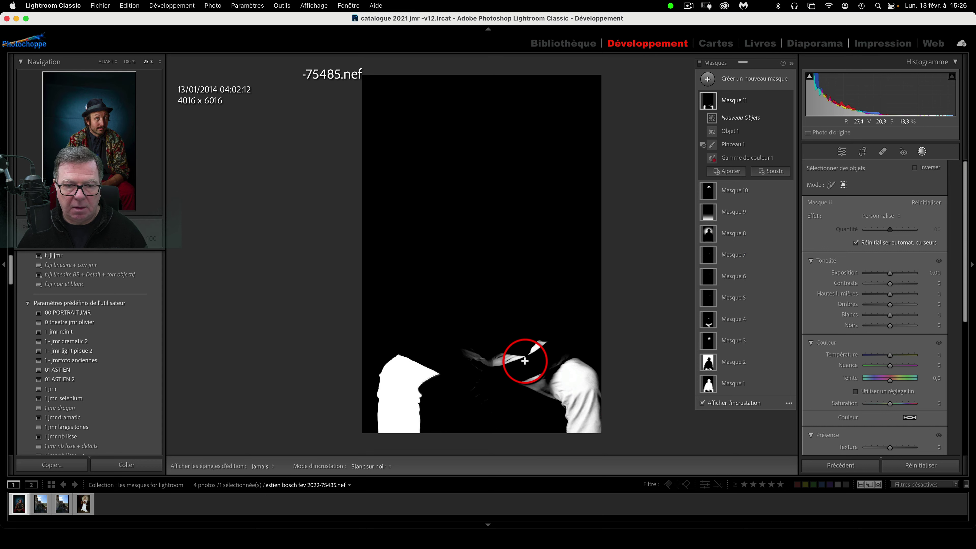
{"action": "left_click_drag", "start_coordinate": [525, 360], "coordinate": [614, 446]}
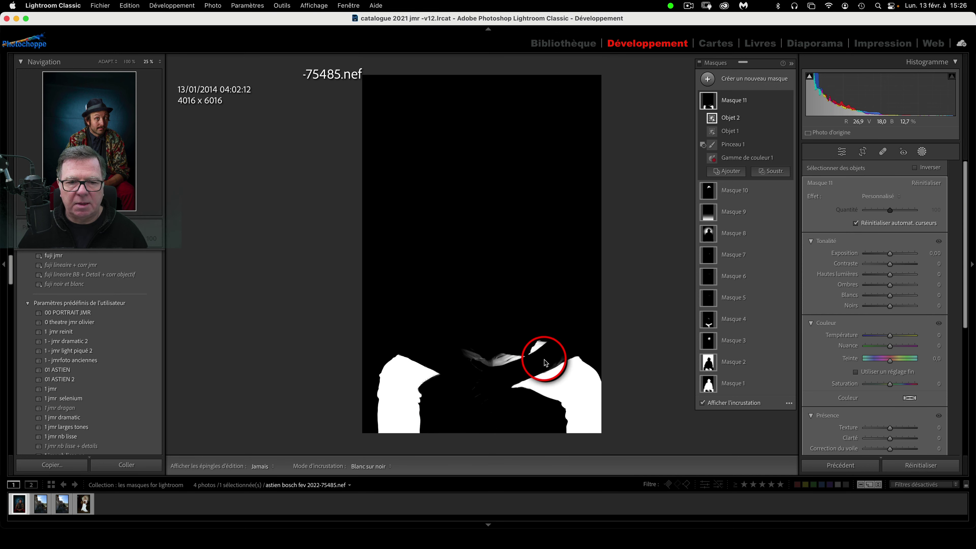
Add an Objets selection framing the trouser area at the lap, above the crossed forearms.
{"action": "left_click", "coordinate": [727, 171]}
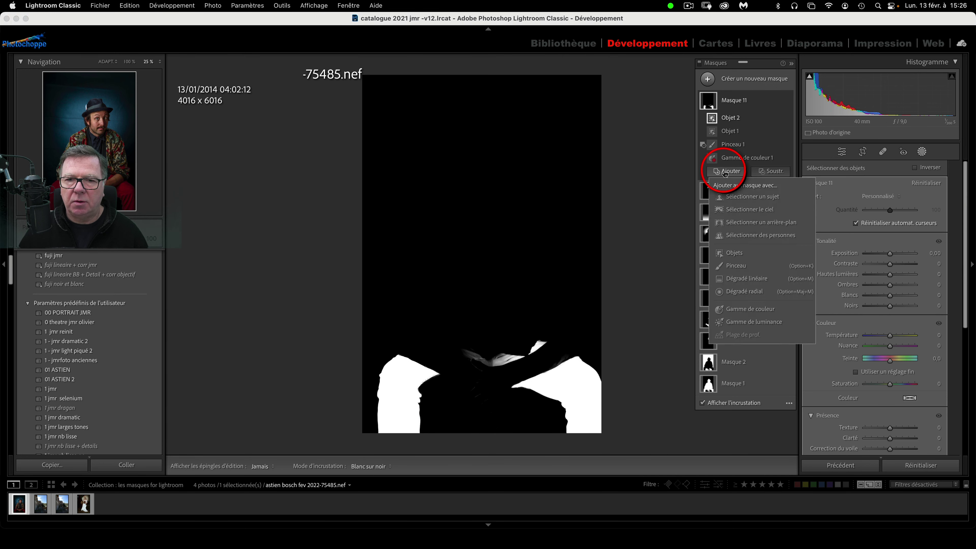
{"action": "left_click", "coordinate": [742, 251]}
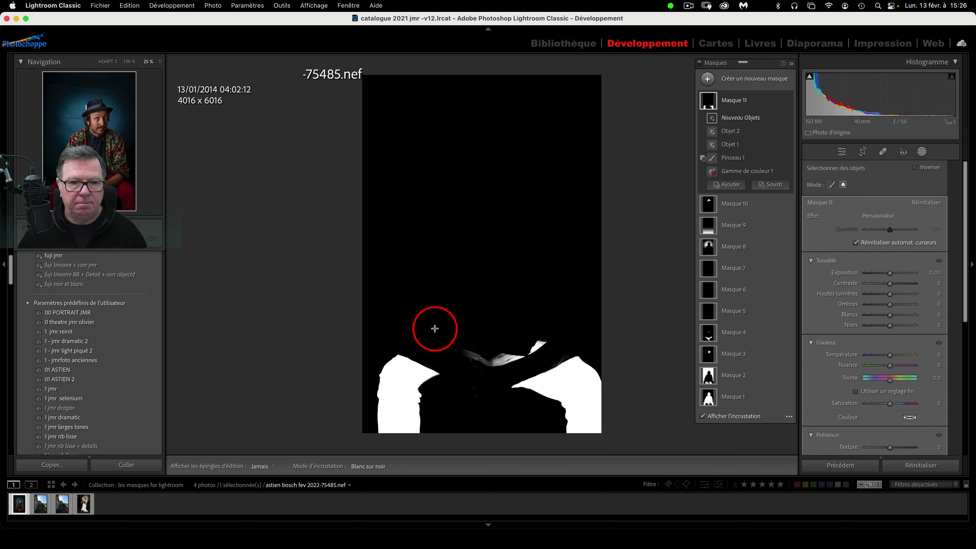
{"action": "left_click_drag", "start_coordinate": [434, 327], "coordinate": [549, 368]}
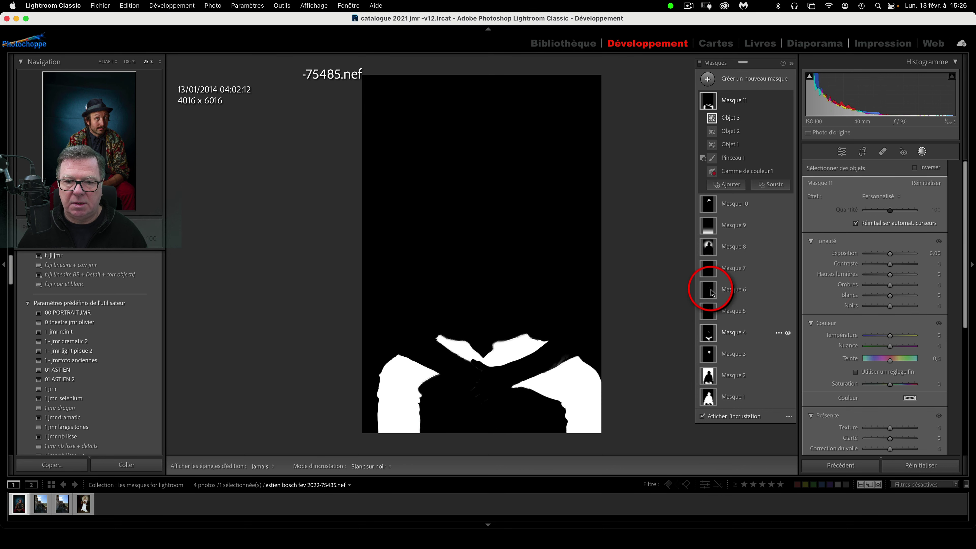
Switch the overlay mode to Incrustation couleur and subtract an Objets selection framing the forearm area across the lap.
{"action": "left_click", "coordinate": [792, 418]}
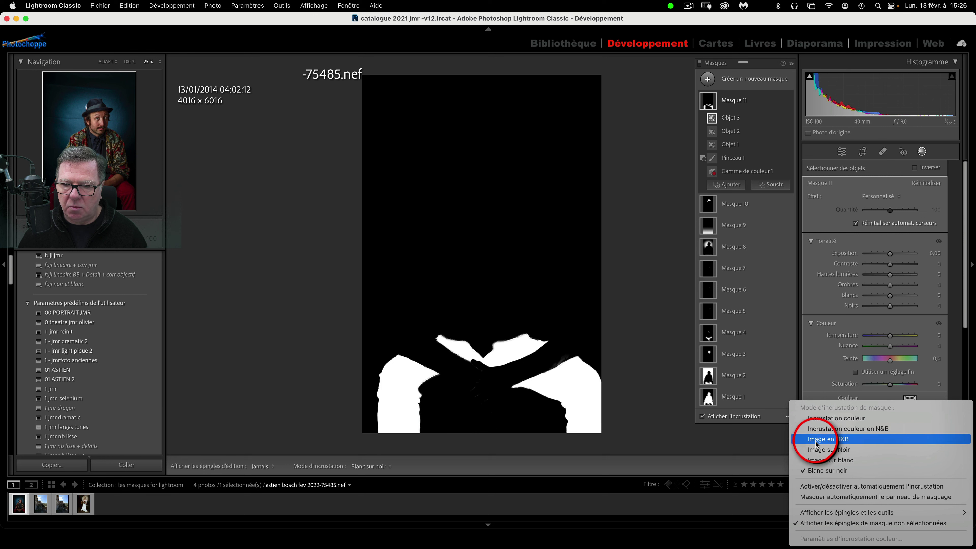
{"action": "left_click", "coordinate": [819, 420]}
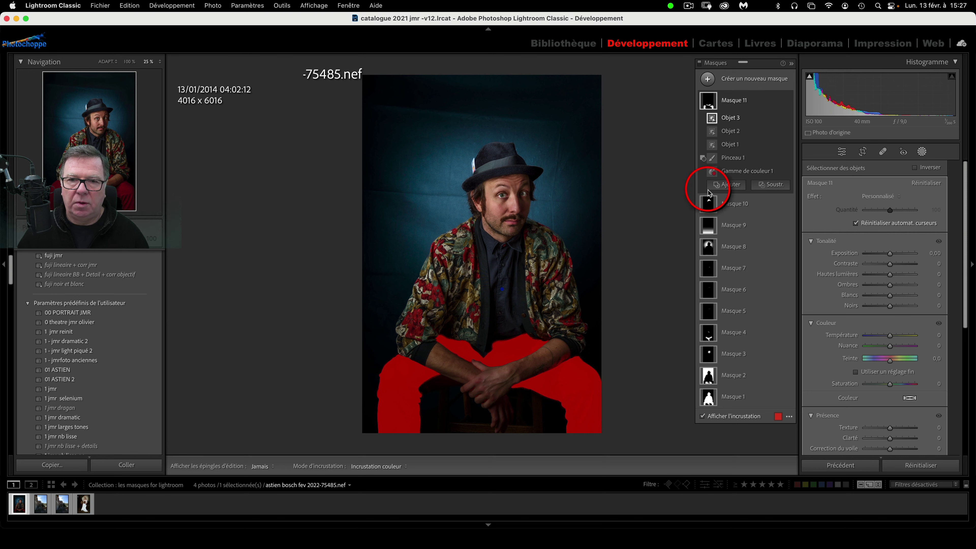
{"action": "left_click", "coordinate": [771, 185]}
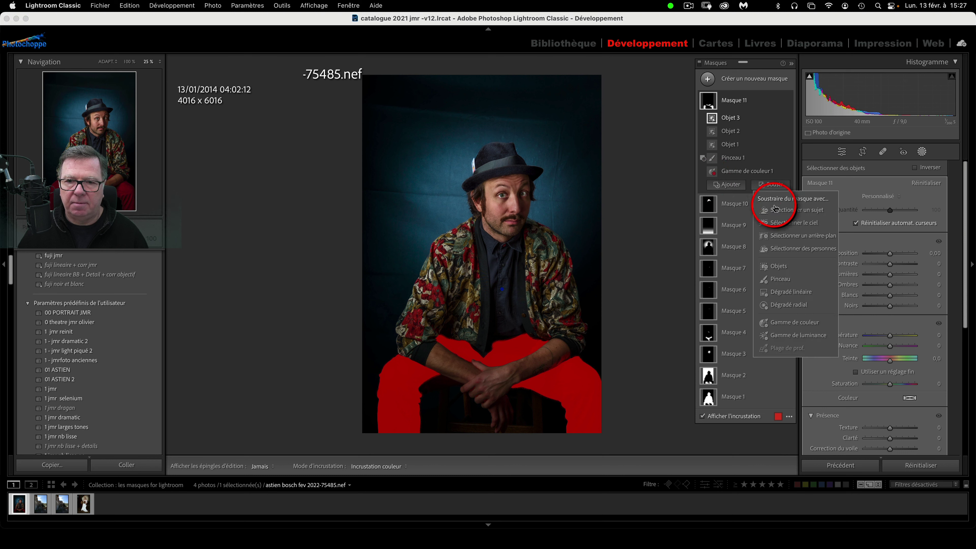
{"action": "left_click", "coordinate": [779, 266]}
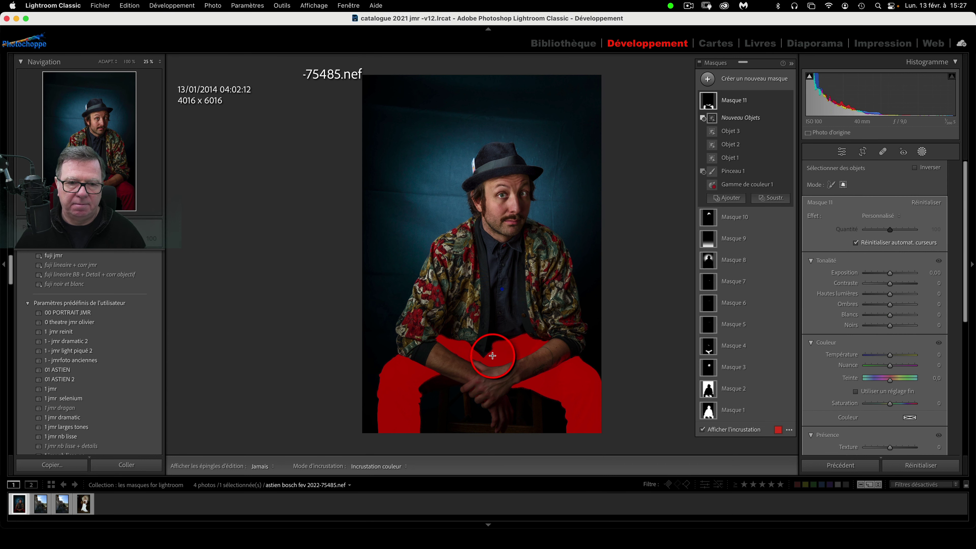
{"action": "left_click_drag", "start_coordinate": [493, 348], "coordinate": [549, 360]}
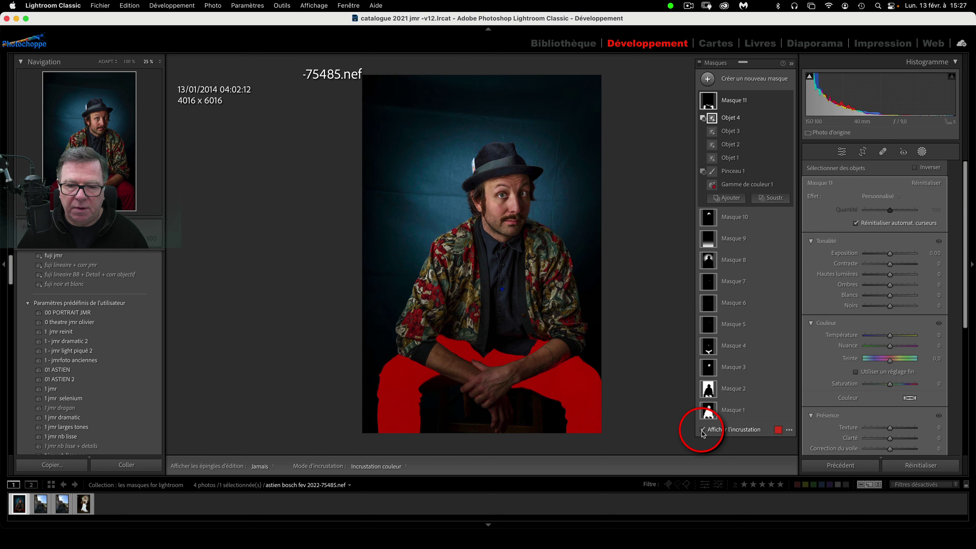
Lower the colour overlay's opacity to a little under half and check the trouser mask with the overlay hidden and shown.
{"action": "left_click", "coordinate": [789, 429]}
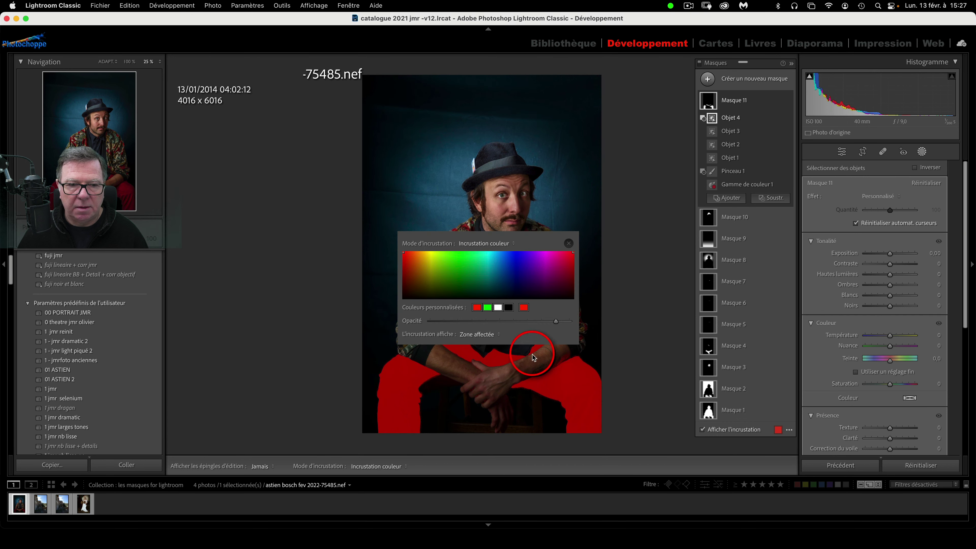
{"action": "left_click_drag", "start_coordinate": [525, 324], "coordinate": [490, 323]}
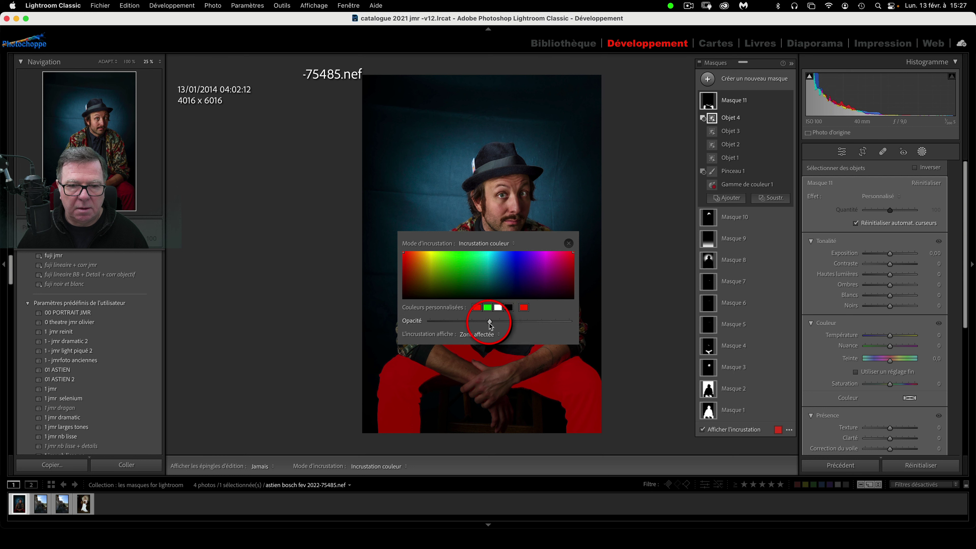
{"action": "left_click", "coordinate": [567, 243]}
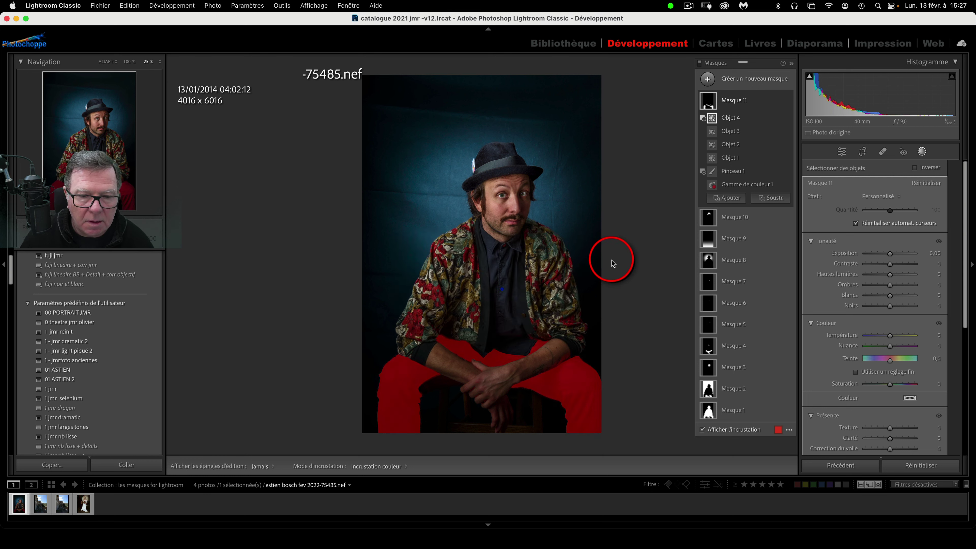
{"action": "left_click", "coordinate": [702, 430]}
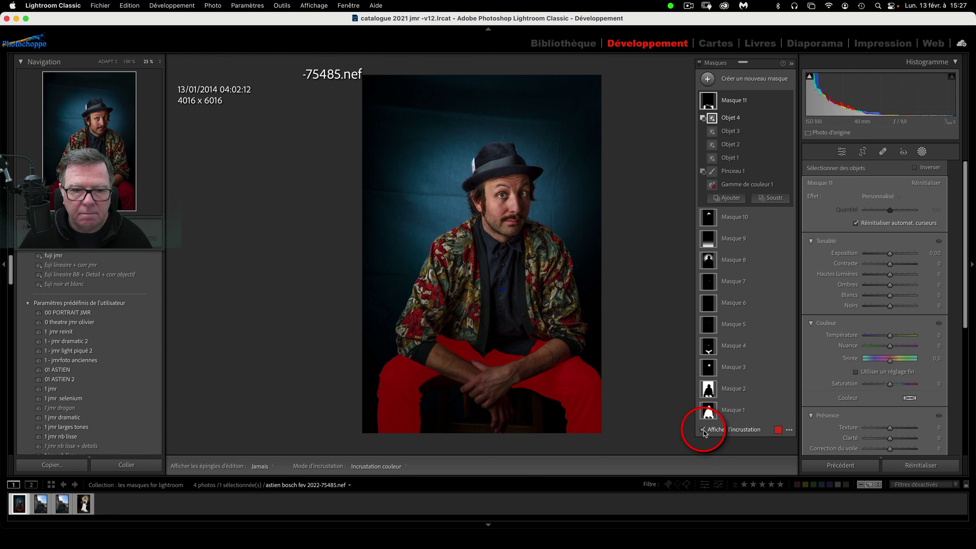
{"action": "left_click", "coordinate": [702, 429]}
{"action": "left_click", "coordinate": [703, 429]}
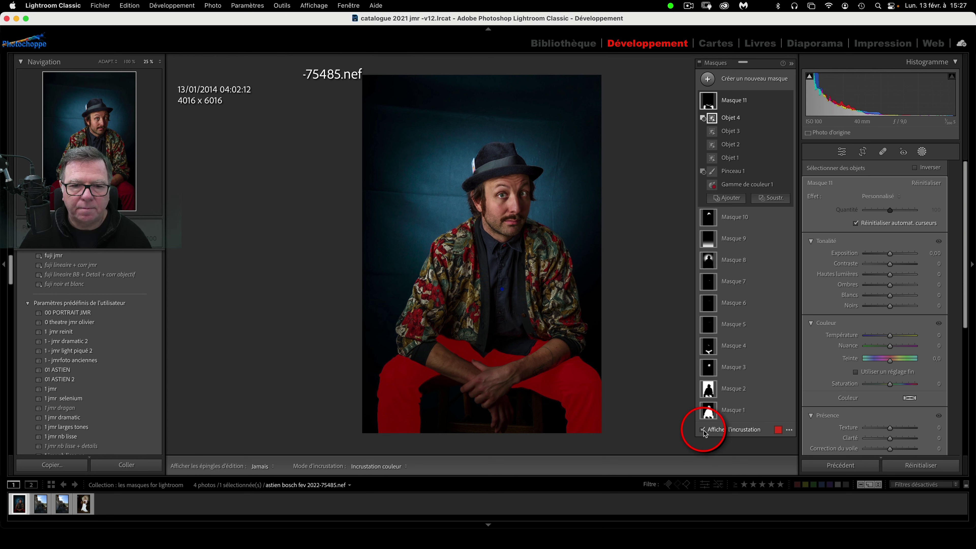
Subtract Pinceau strokes from the trouser mask over the dark shirt hem and jacket edge just above the lap.
{"action": "left_click", "coordinate": [703, 429]}
{"action": "left_click", "coordinate": [703, 431]}
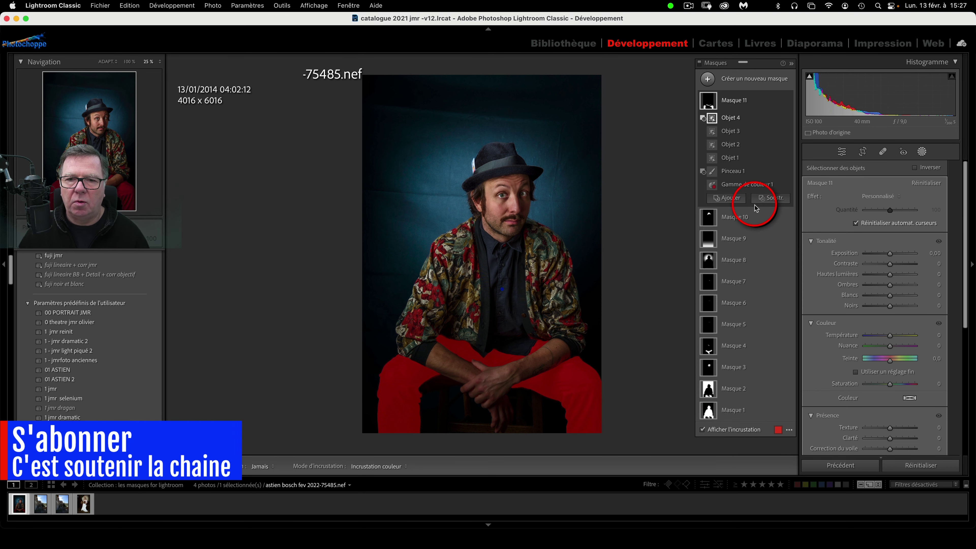
{"action": "left_click", "coordinate": [766, 198]}
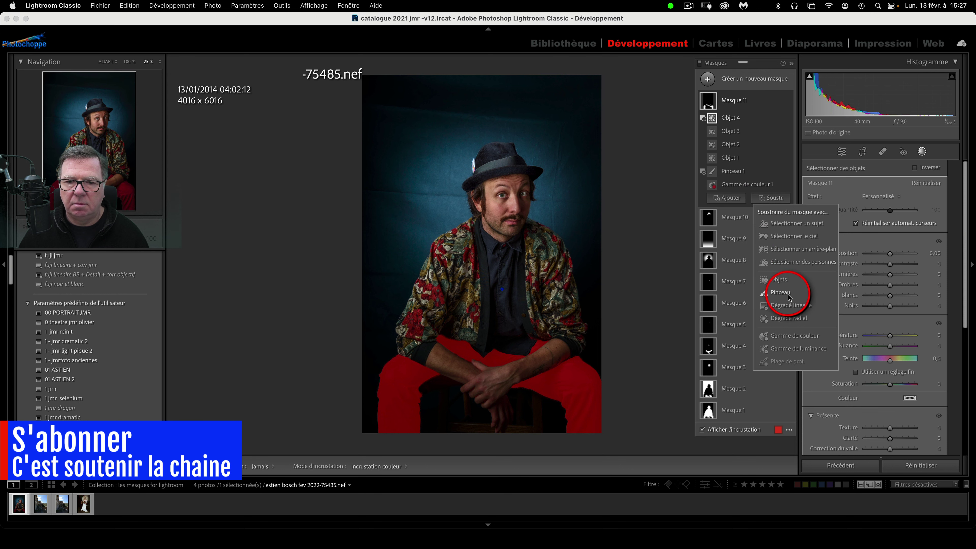
{"action": "key", "text": "Escape"}
{"action": "key", "text": "alt+k"}
{"action": "key", "text": "super+equal"}
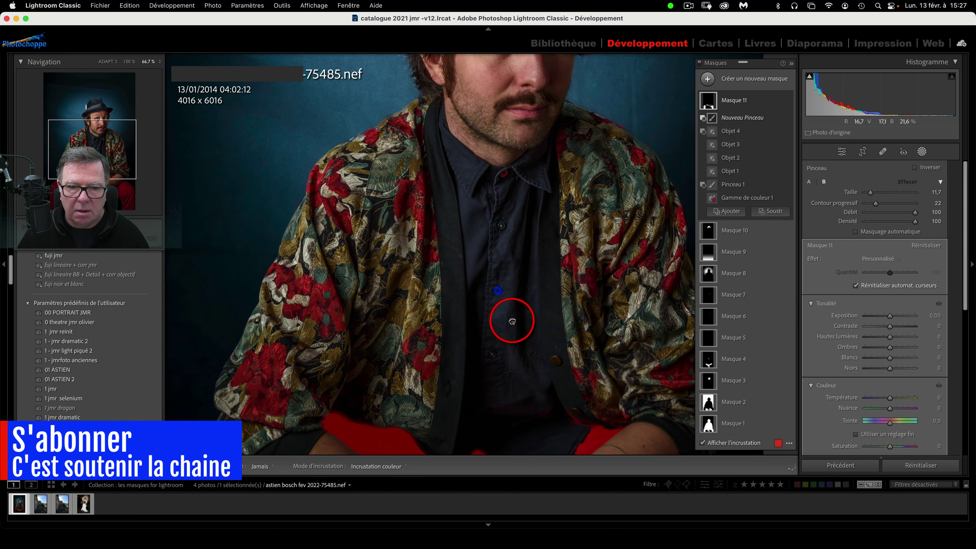
{"action": "left_click_drag", "start_coordinate": [510, 318], "coordinate": [371, 211]}
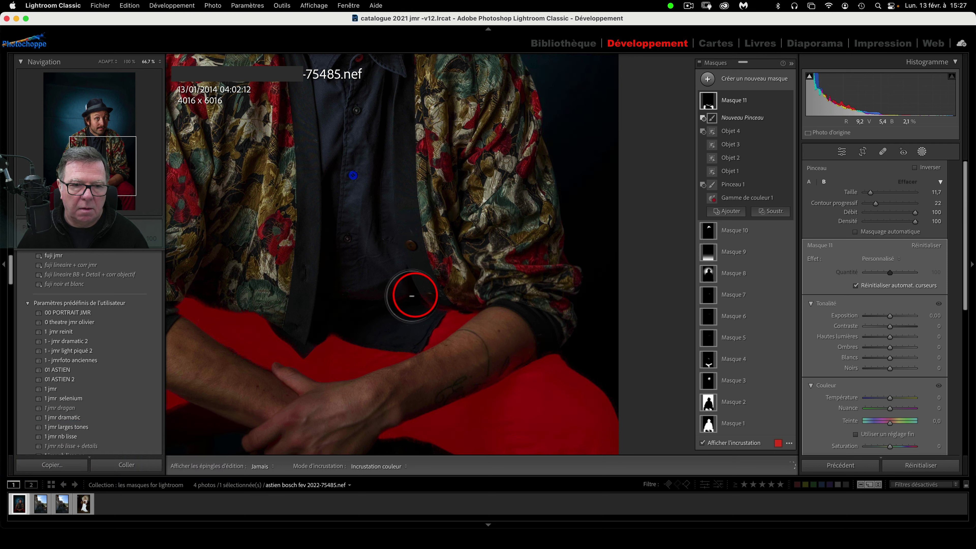
{"action": "mouse_move", "coordinate": [441, 310]}
{"action": "left_mouse_down"}
{"action": "mouse_move", "coordinate": [422, 279]}
{"action": "mouse_move", "coordinate": [440, 288]}
{"action": "mouse_move", "coordinate": [432, 300]}
{"action": "left_mouse_up"}
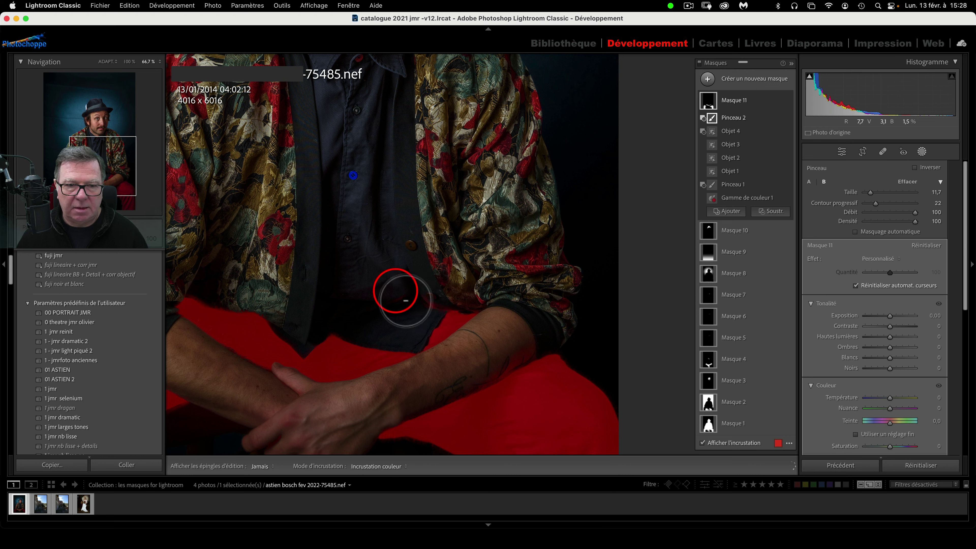
{"action": "mouse_move", "coordinate": [405, 300]}
{"action": "left_mouse_down"}
{"action": "mouse_move", "coordinate": [382, 288]}
{"action": "mouse_move", "coordinate": [397, 300]}
{"action": "mouse_move", "coordinate": [430, 293]}
{"action": "mouse_move", "coordinate": [411, 302]}
{"action": "mouse_move", "coordinate": [392, 299]}
{"action": "mouse_move", "coordinate": [435, 294]}
{"action": "mouse_move", "coordinate": [445, 319]}
{"action": "mouse_move", "coordinate": [419, 285]}
{"action": "left_mouse_up"}
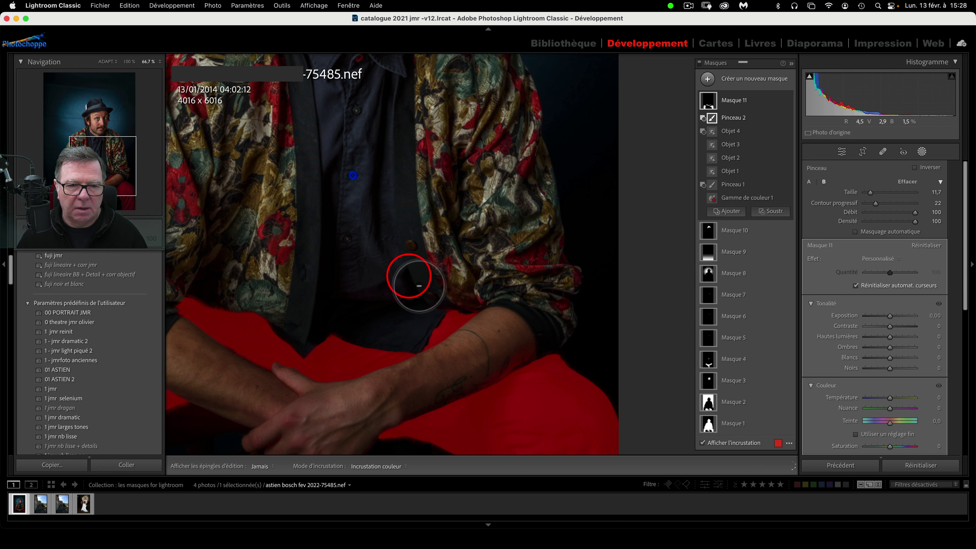
{"action": "mouse_move", "coordinate": [418, 286]}
{"action": "left_mouse_down"}
{"action": "mouse_move", "coordinate": [408, 277]}
{"action": "mouse_move", "coordinate": [390, 299]}
{"action": "mouse_move", "coordinate": [447, 253]}
{"action": "mouse_move", "coordinate": [456, 264]}
{"action": "left_mouse_up"}
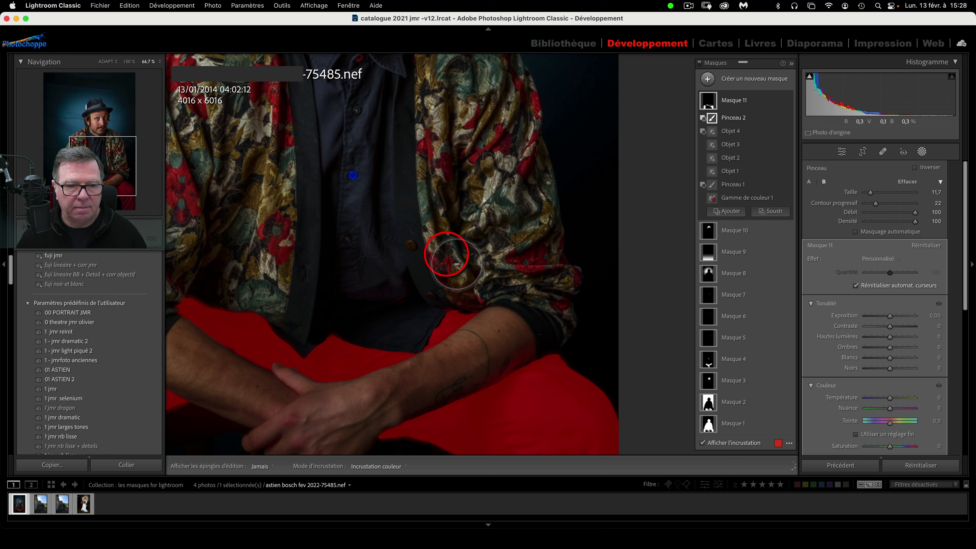
{"action": "left_click_drag", "start_coordinate": [456, 264], "coordinate": [446, 254]}
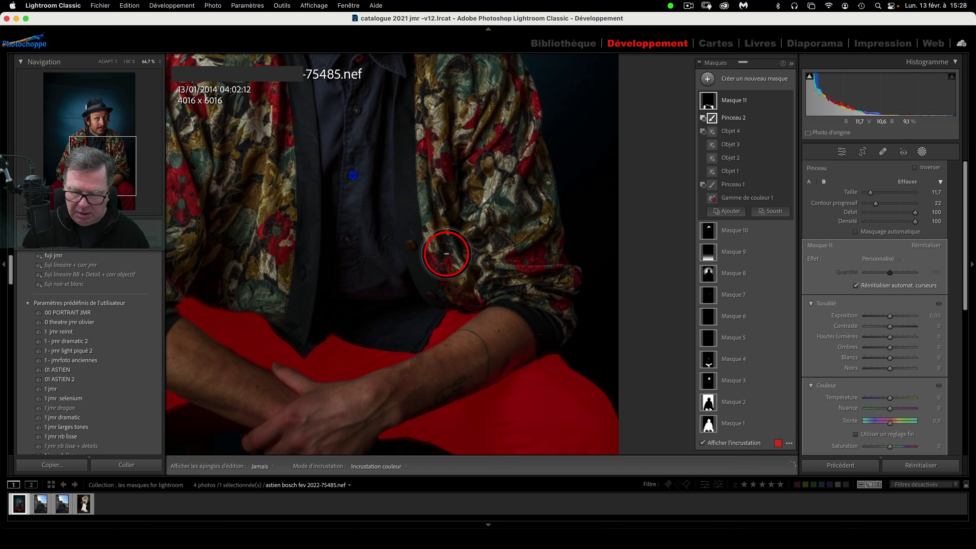
Hide the mask overlay and raise the trouser mask's exposure to 0.71.
{"action": "key", "text": "super+minus"}
{"action": "key", "text": "super+minus"}
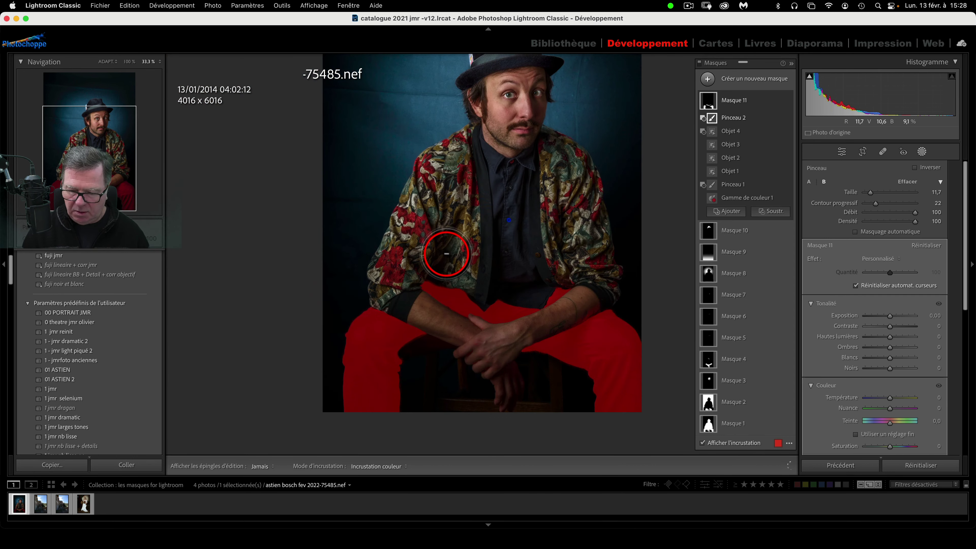
{"action": "left_click_drag", "start_coordinate": [540, 192], "coordinate": [507, 200]}
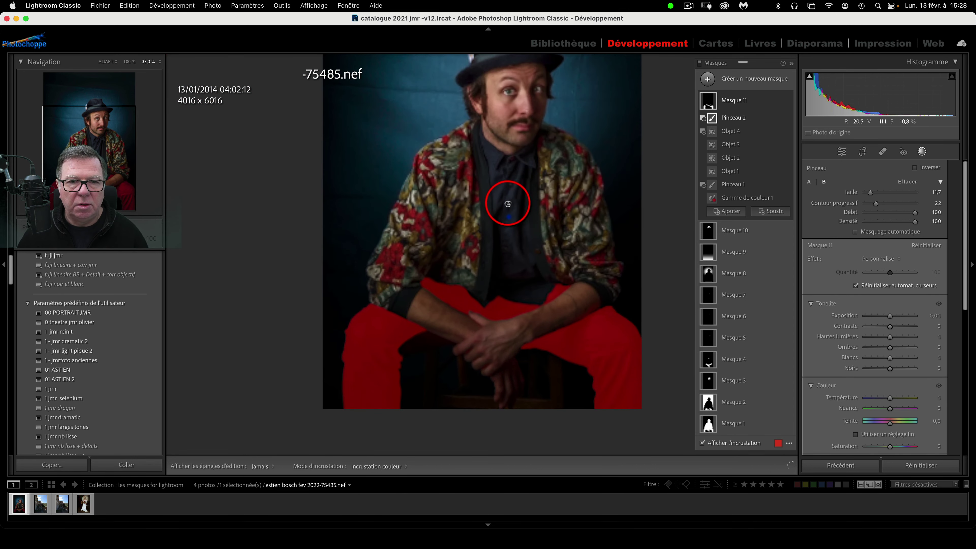
{"action": "key", "text": "super+minus"}
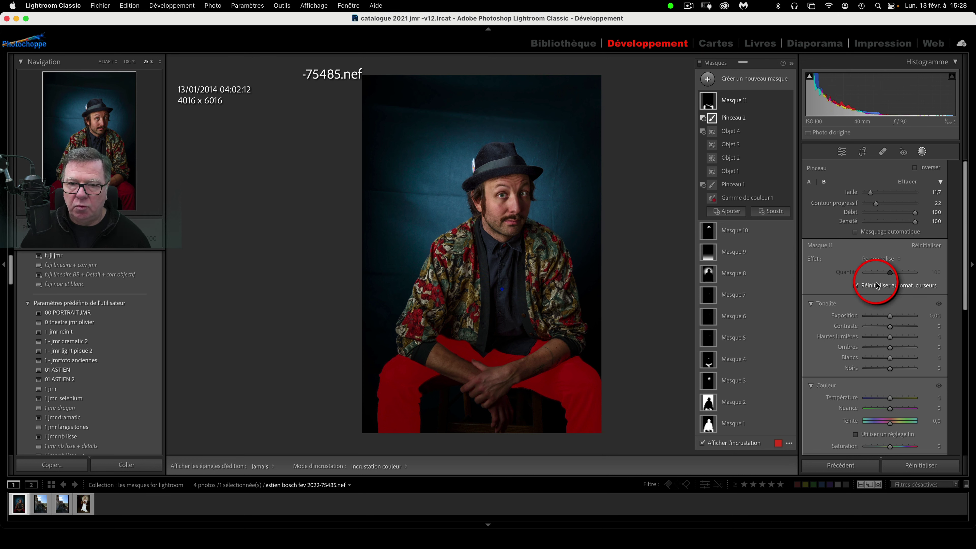
{"action": "left_click", "coordinate": [702, 443]}
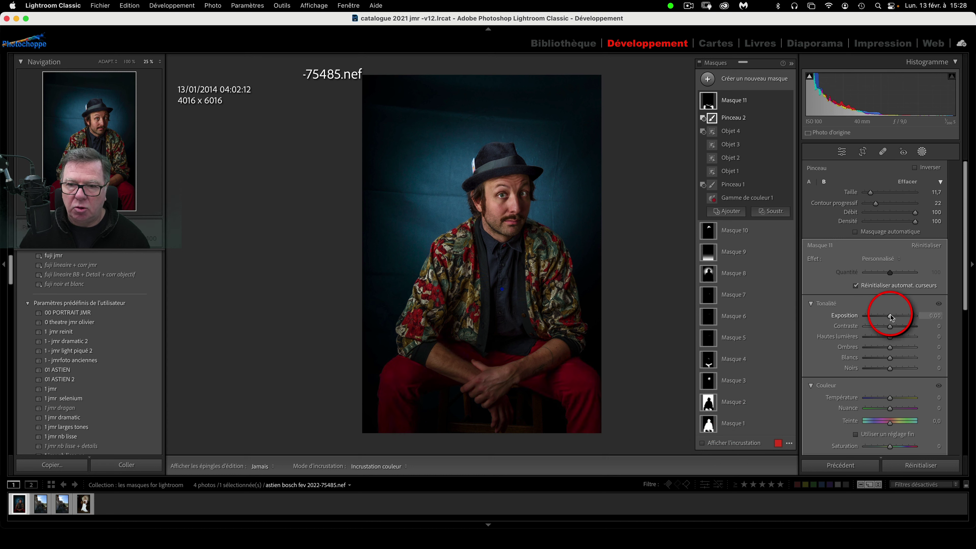
{"action": "left_click_drag", "start_coordinate": [890, 315], "coordinate": [894, 317]}
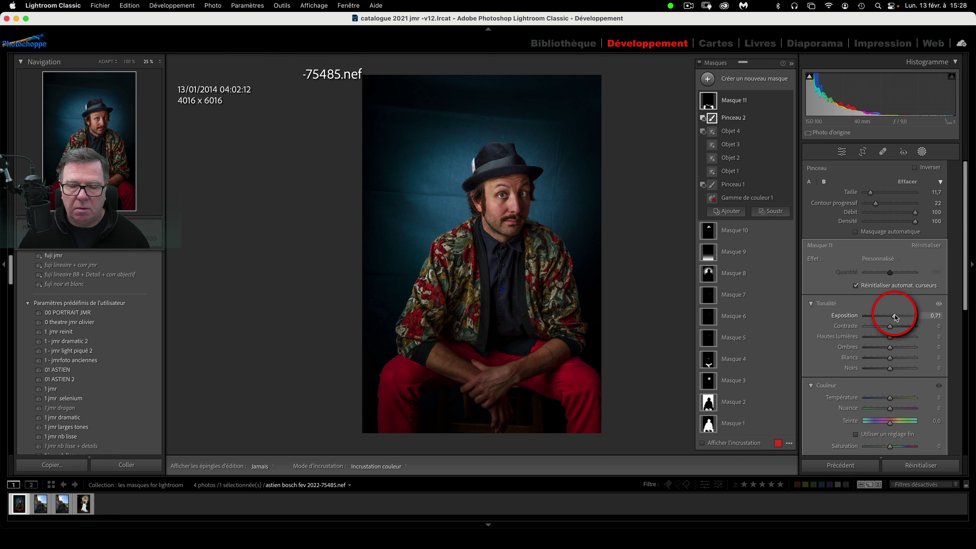
{"action": "scroll", "coordinate": [891, 316], "scroll_direction": "down", "scroll_amount": 2}
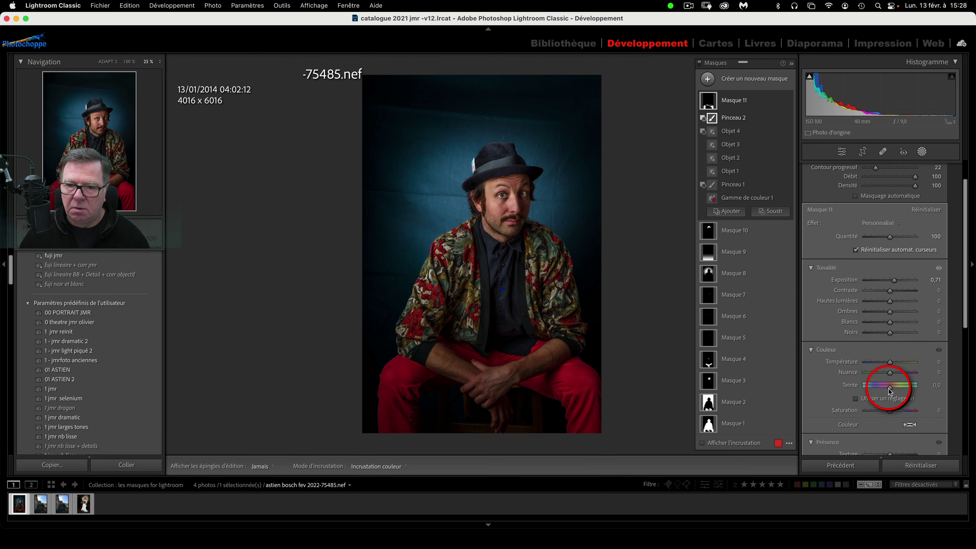
Tint the trouser mask with a red colour of hue 6 and 30% saturation, and lower its exposure to -0.34.
{"action": "left_click", "coordinate": [909, 425]}
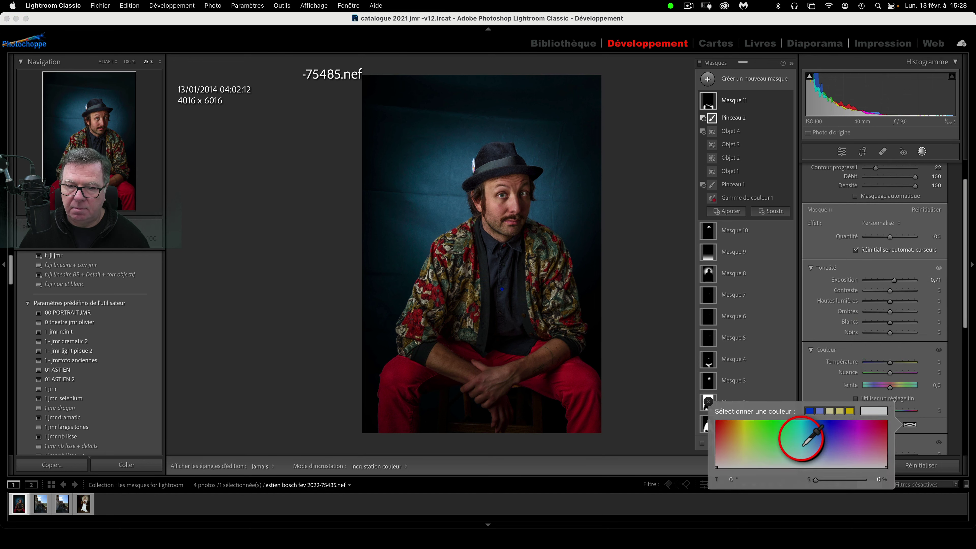
{"action": "left_click", "coordinate": [775, 437]}
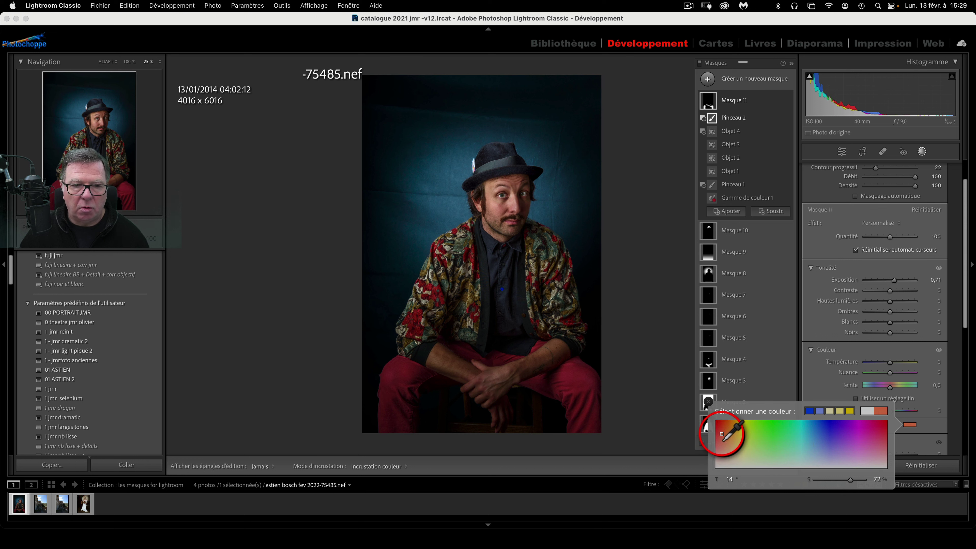
{"action": "left_click_drag", "start_coordinate": [722, 434], "coordinate": [718, 439]}
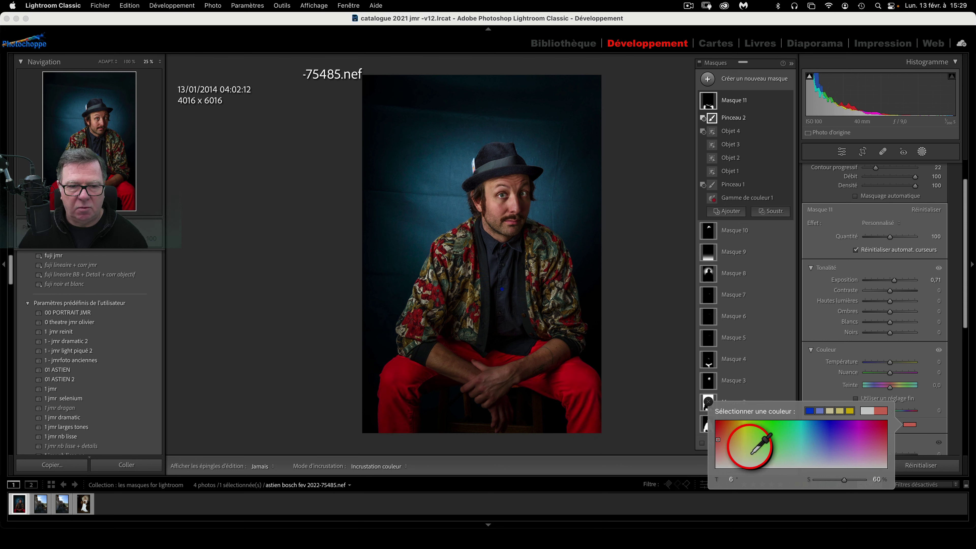
{"action": "left_click", "coordinate": [718, 454]}
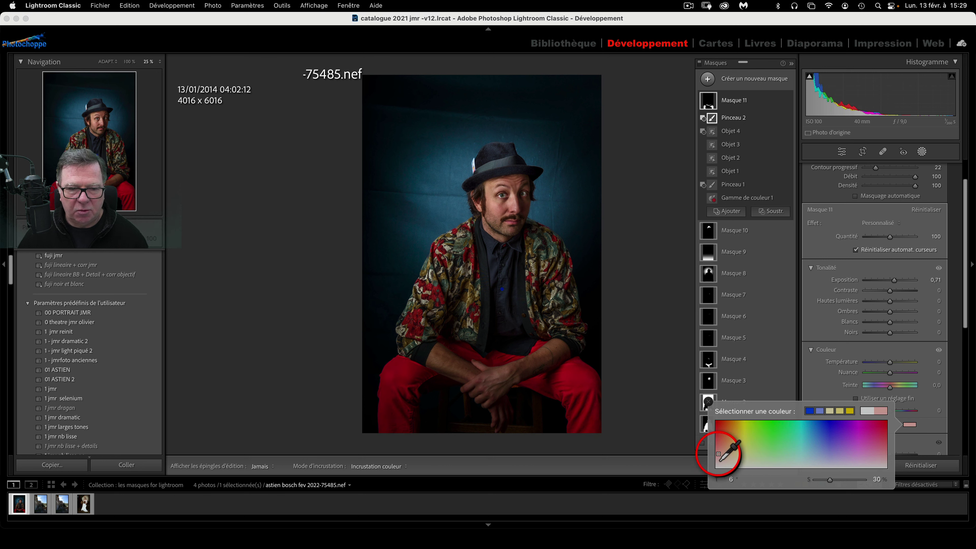
{"action": "left_click", "coordinate": [708, 401]}
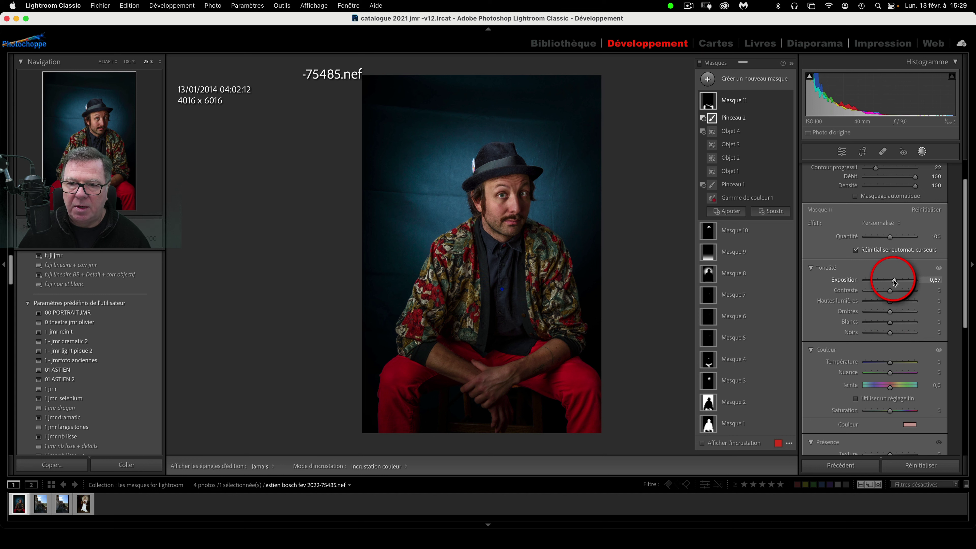
{"action": "left_click_drag", "start_coordinate": [894, 282], "coordinate": [890, 282]}
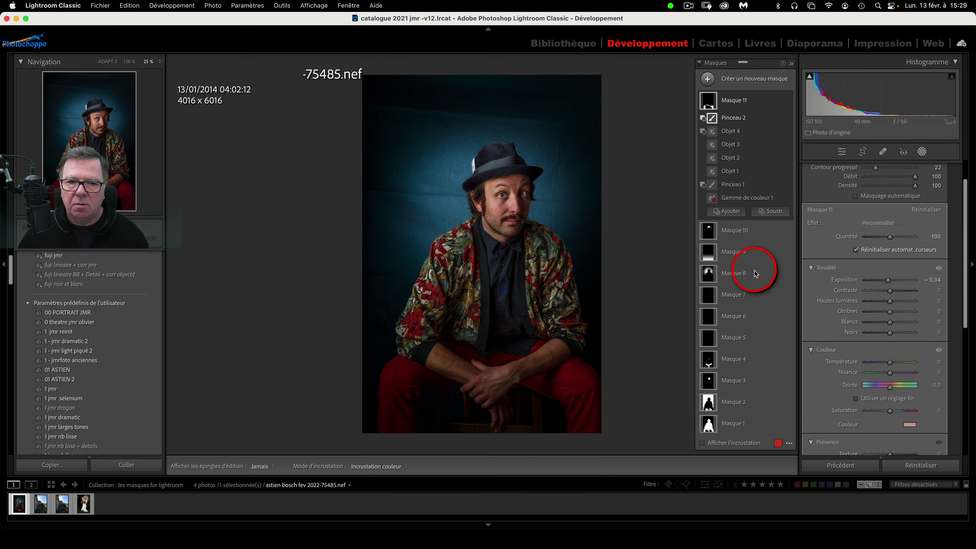
Close masking, compare the portrait before and after side by side, and view the finished photo alone in full screen.
{"action": "left_click", "coordinate": [842, 152]}
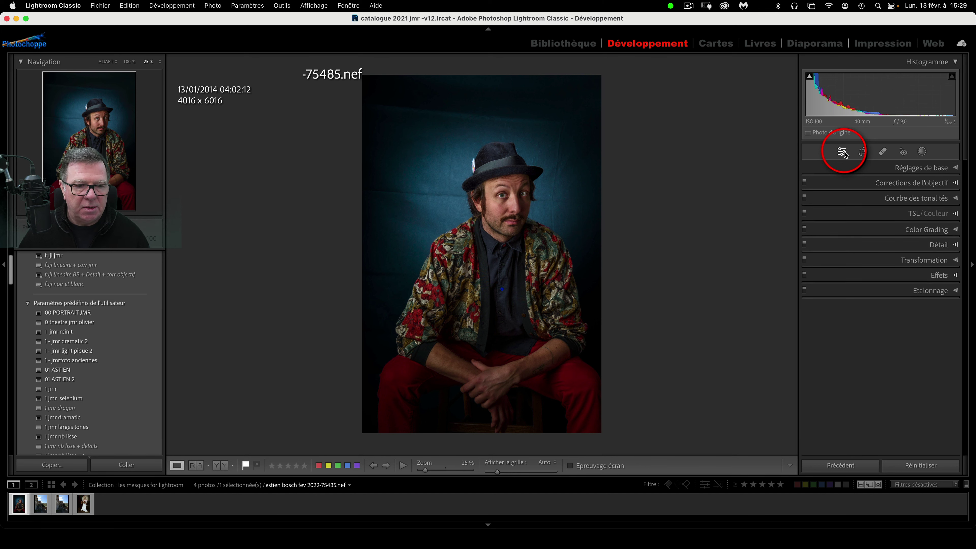
{"action": "left_click", "coordinate": [222, 466]}
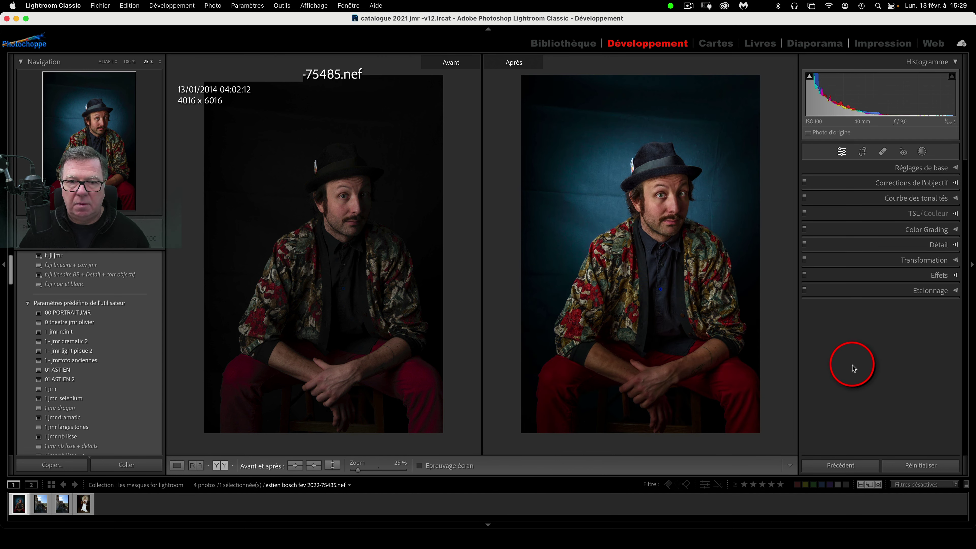
{"action": "key", "text": "super+equal"}
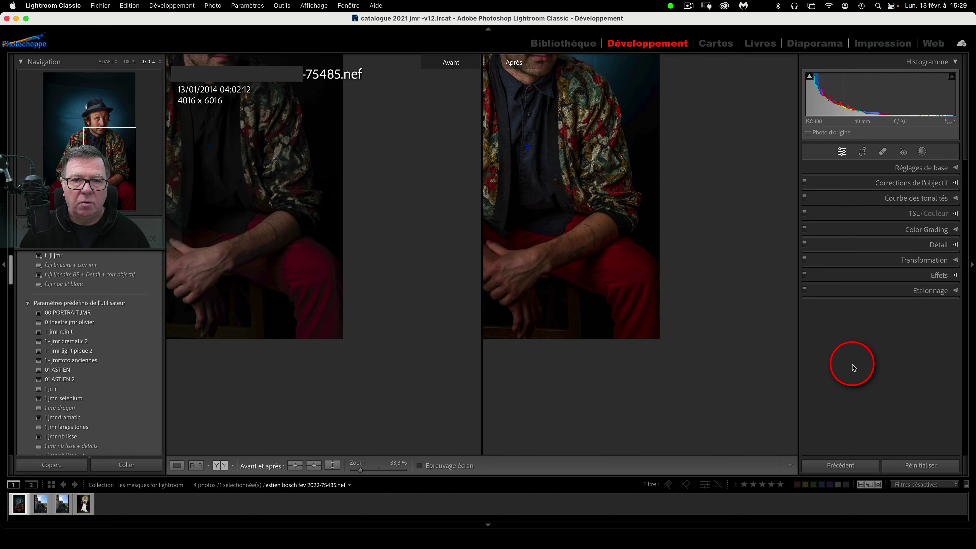
{"action": "left_click", "coordinate": [630, 228]}
{"action": "left_click", "coordinate": [630, 228]}
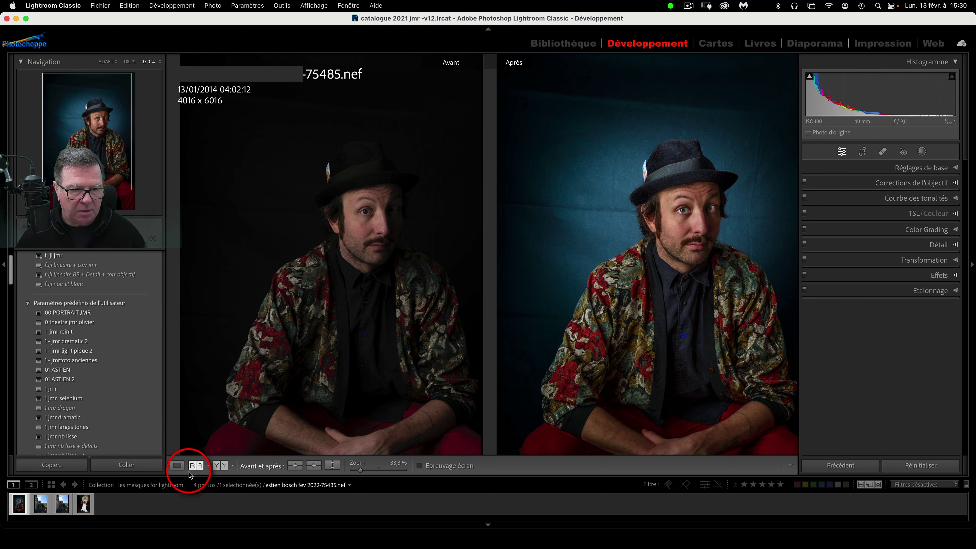
{"action": "left_click", "coordinate": [177, 465]}
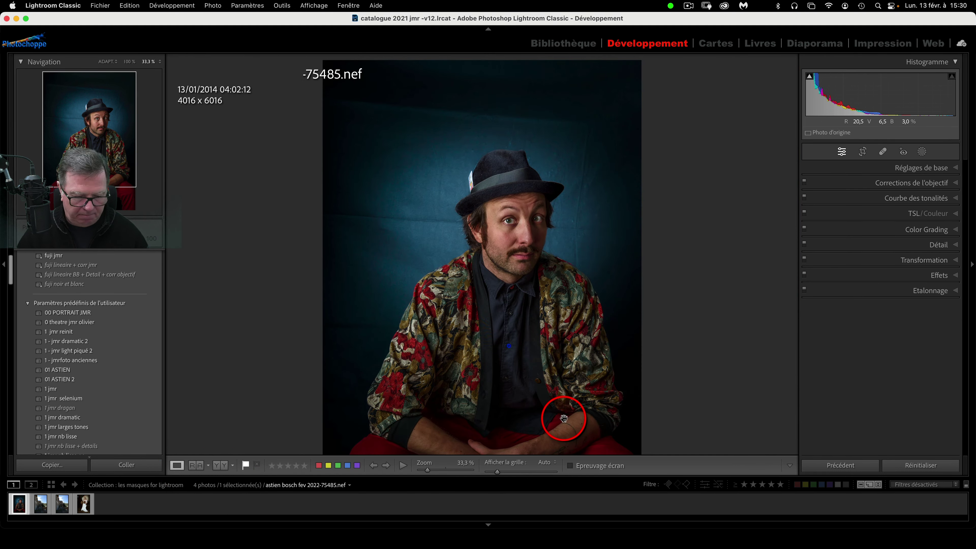
{"action": "key", "text": "f"}
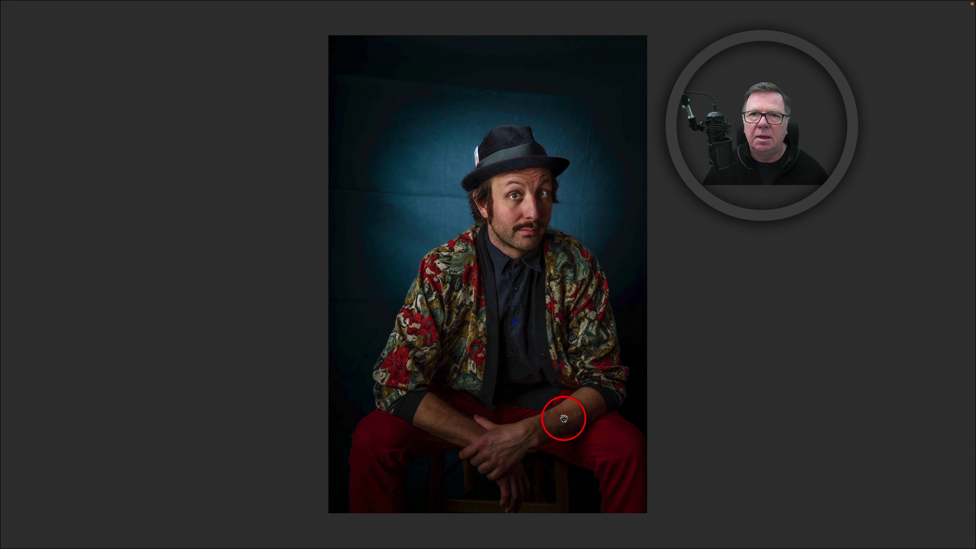